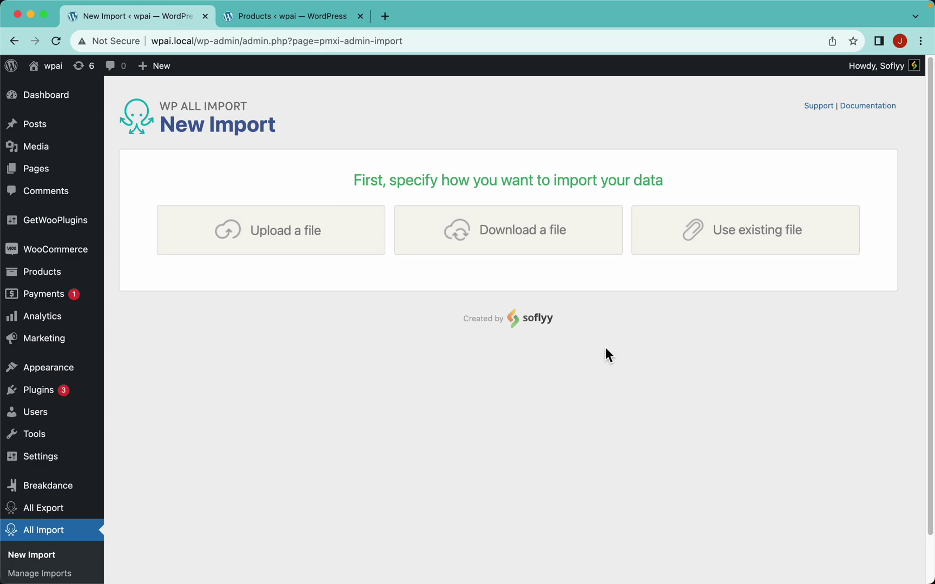
left_click(680, 261)
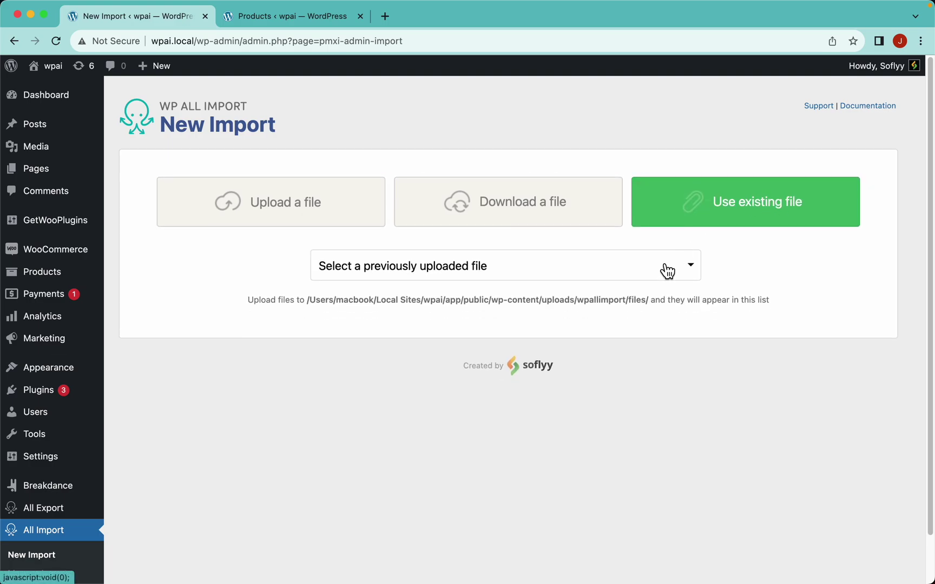
left_click(478, 277)
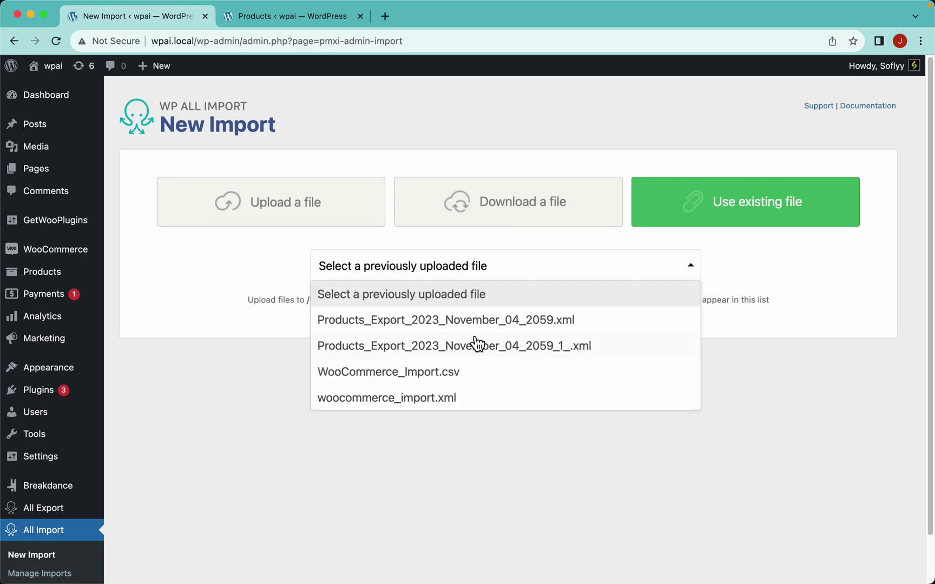
left_click(231, 329)
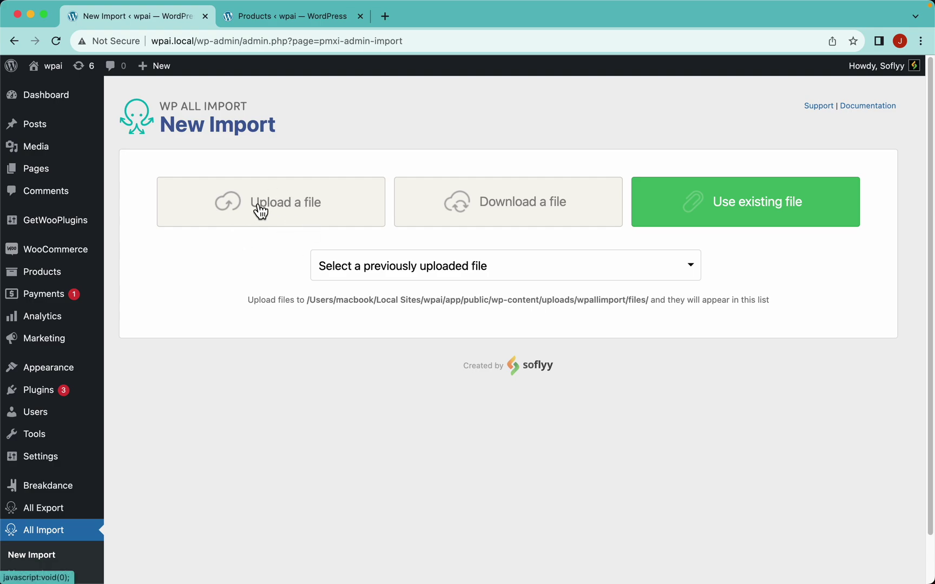
left_click(494, 203)
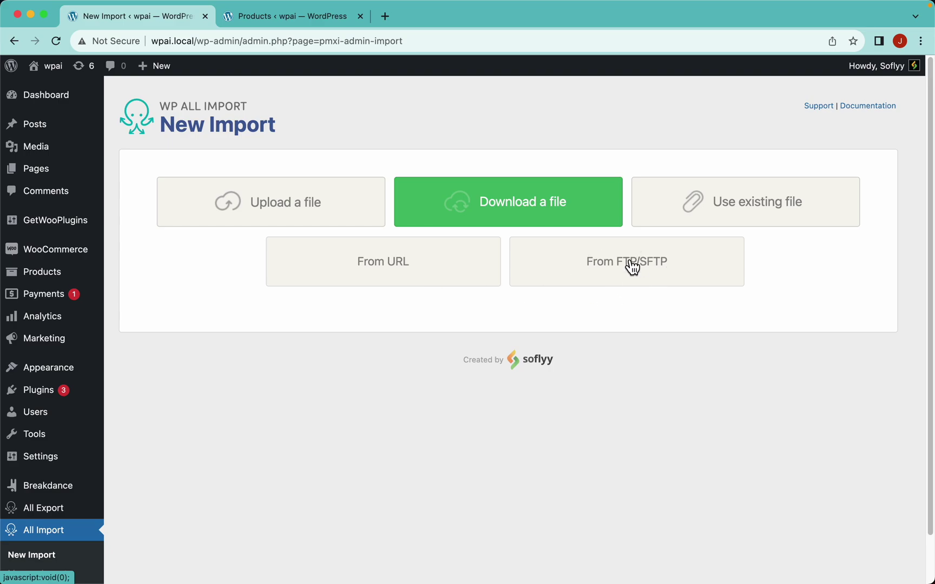
left_click(413, 278)
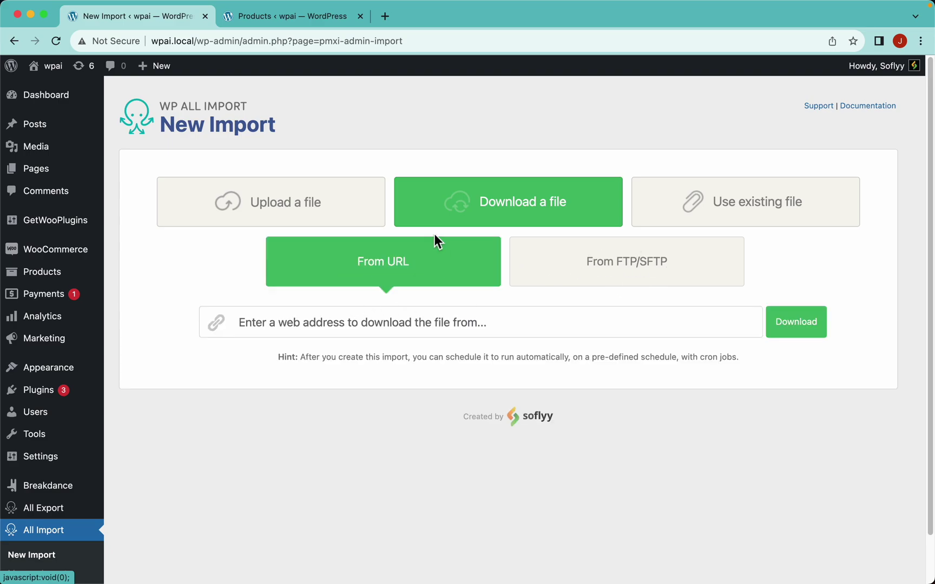
left_click(388, 327)
type("https://hilarious-hippopotamus-w8nmt.instawp.xyz/wp-content/uploads/wpallimport/files/WooCommerce_Import.csv")
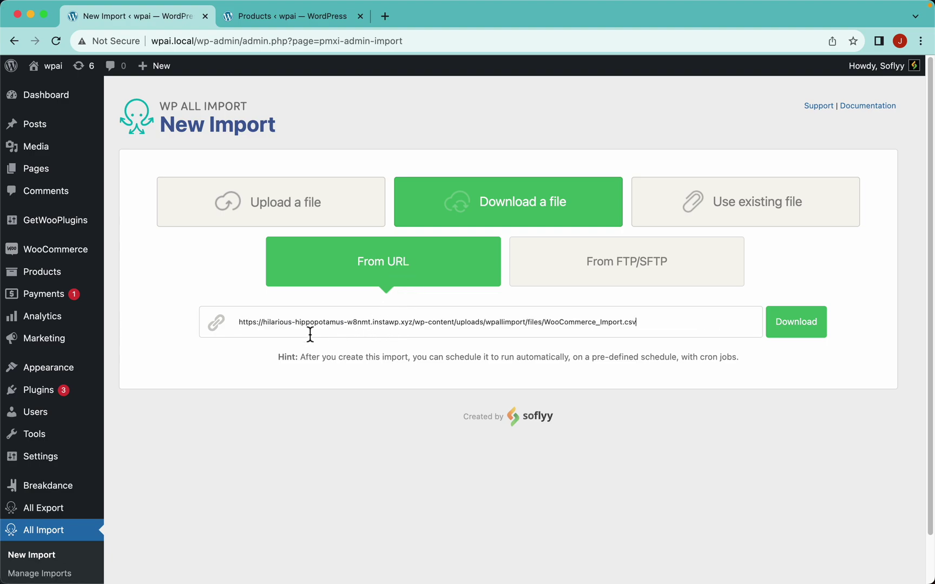
left_click(797, 327)
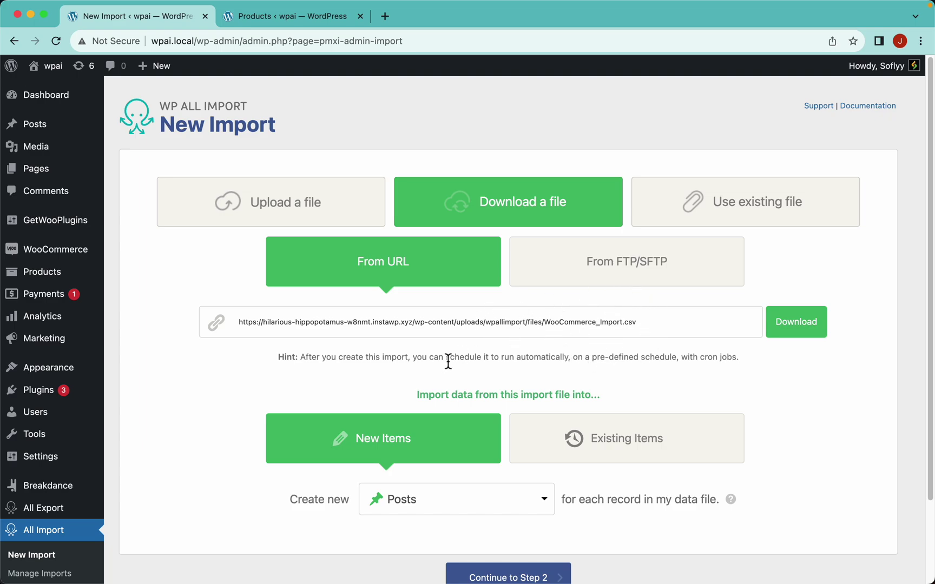
Step: Set the import to create new WooCommerce Products for each record and continue to step 2
scroll(514, 393, "down", 4)
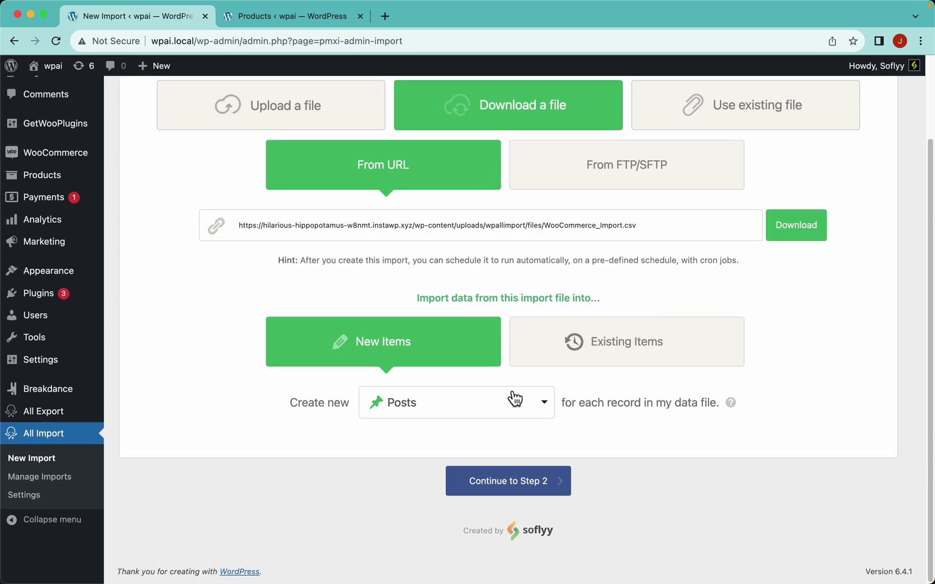
left_click(284, 26)
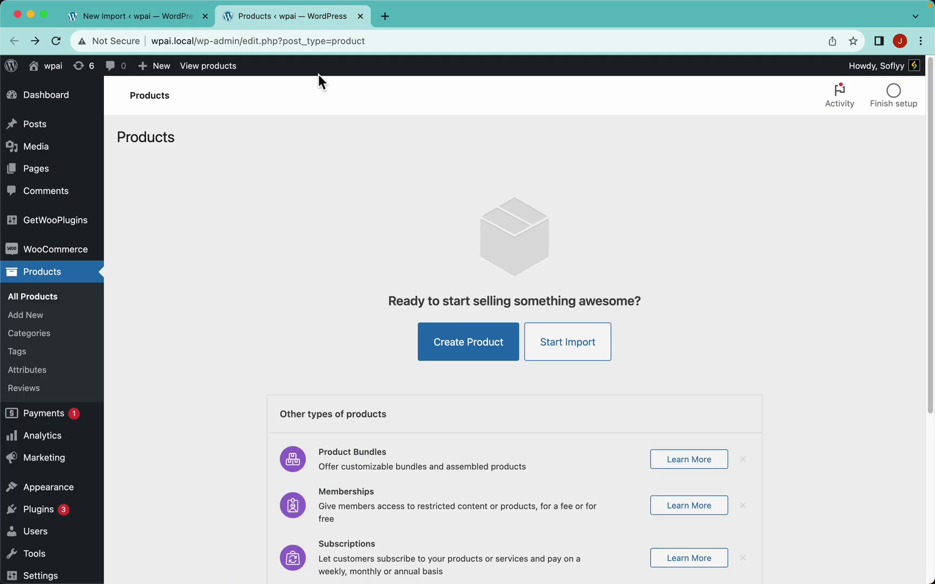
left_click(158, 20)
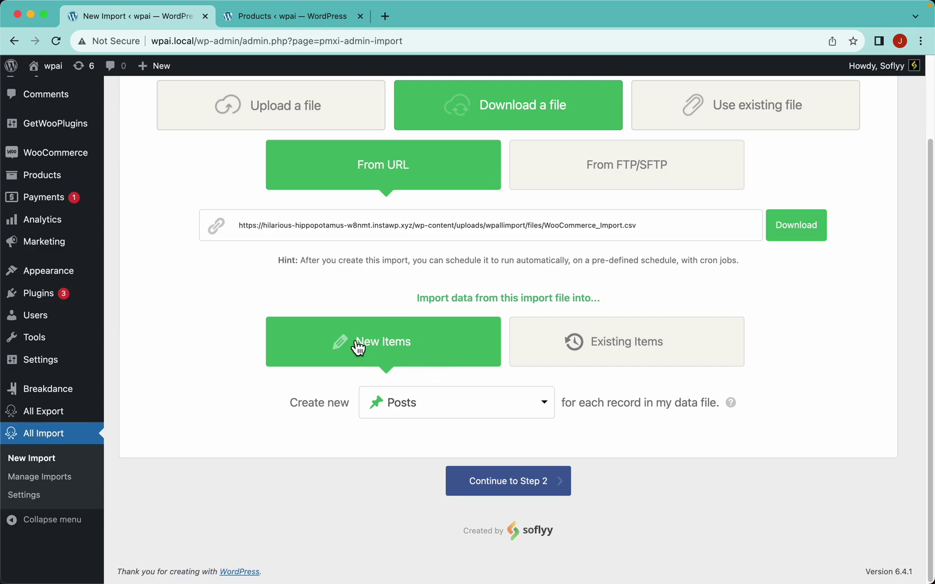
left_click(470, 413)
scroll(526, 508, "down", 5)
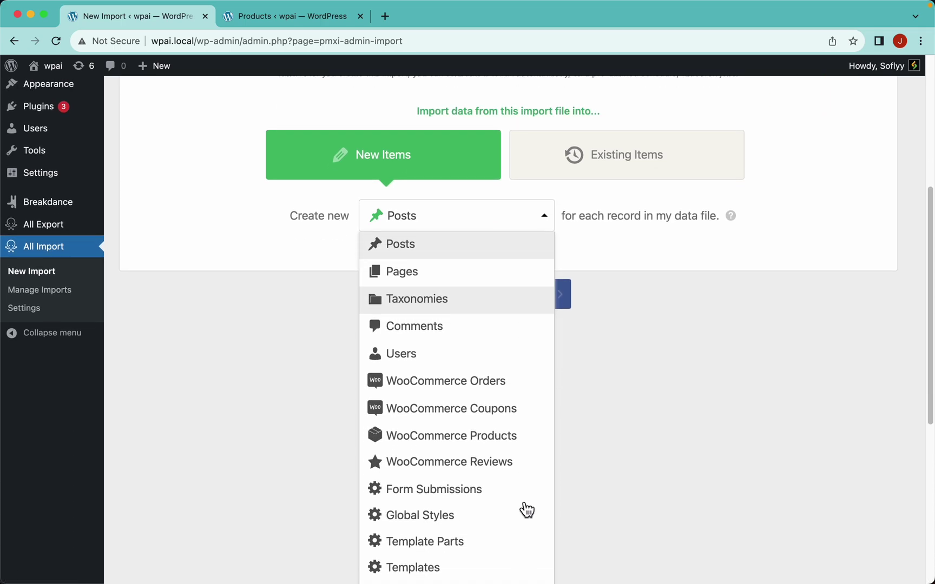
left_click(479, 439)
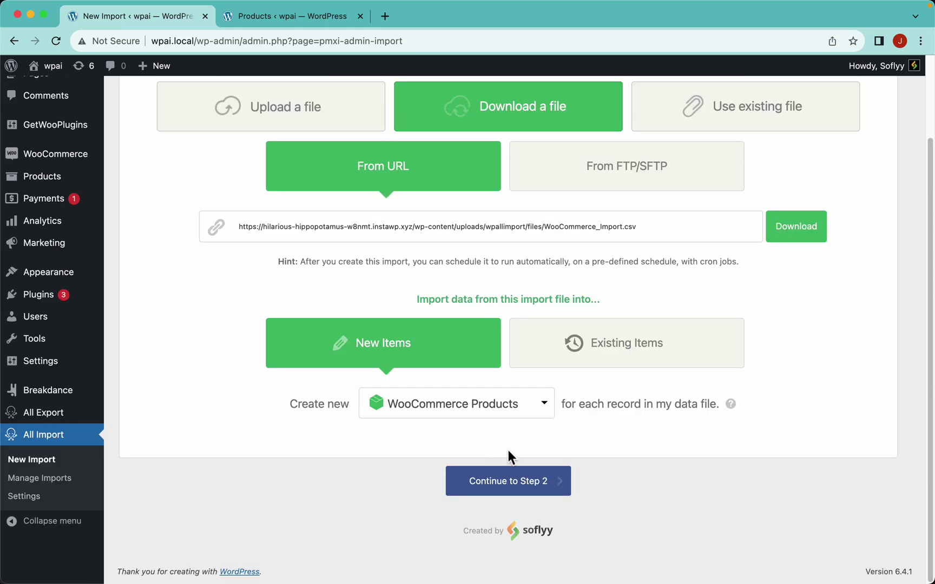
left_click(558, 481)
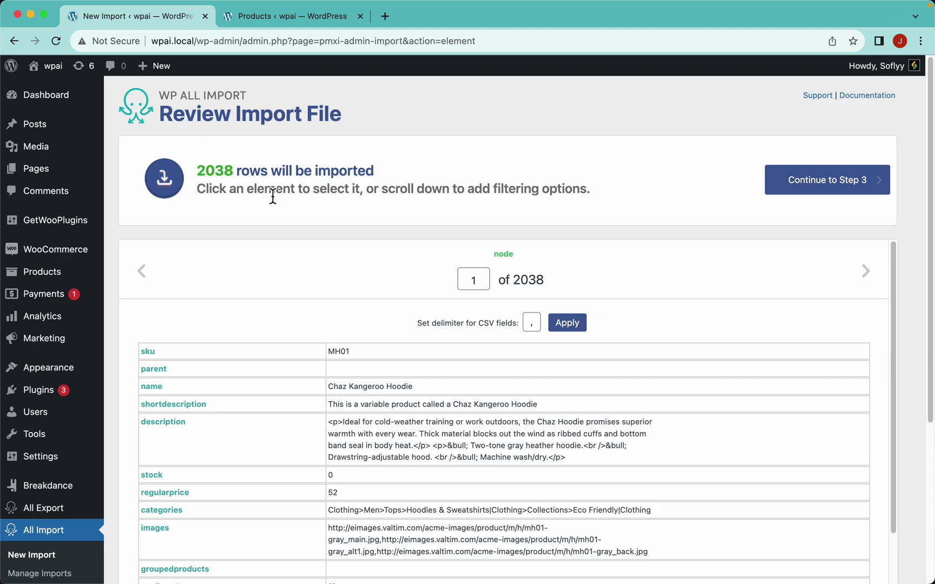
Step: Switch to the WooCommerce-Import spreadsheet and examine its columns from SKU through Attribute 2 value(s)
scroll(592, 156, "down", 3)
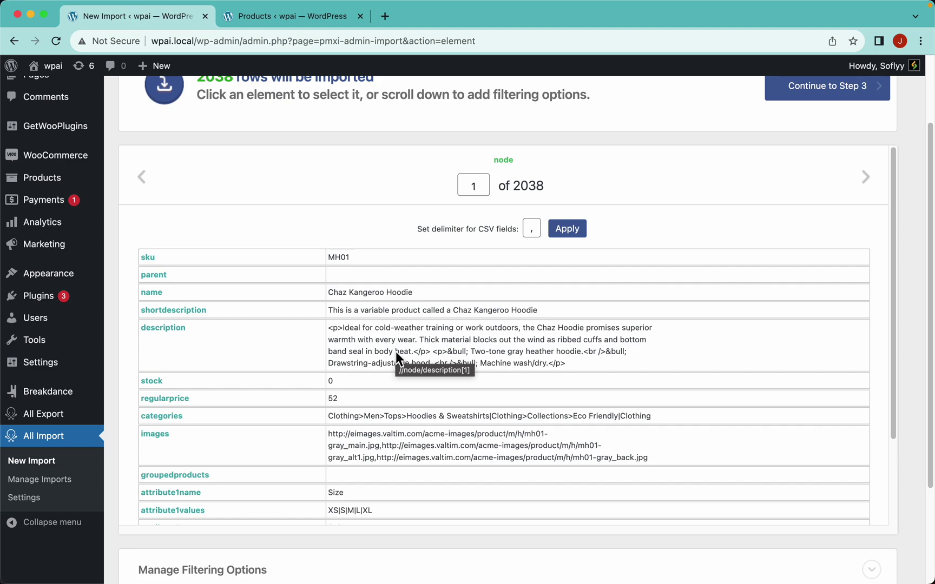
key("super+Tab")
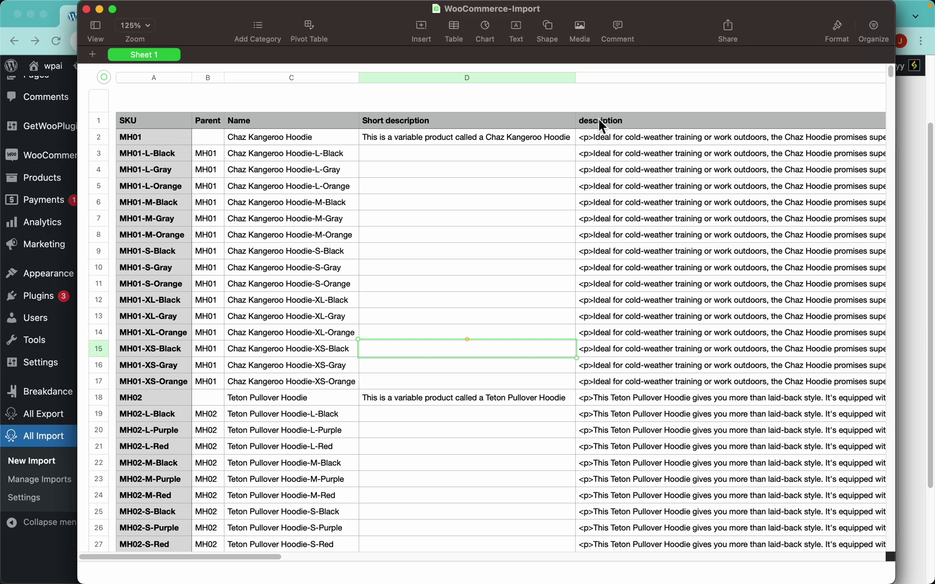
scroll(599, 122, "right", 10)
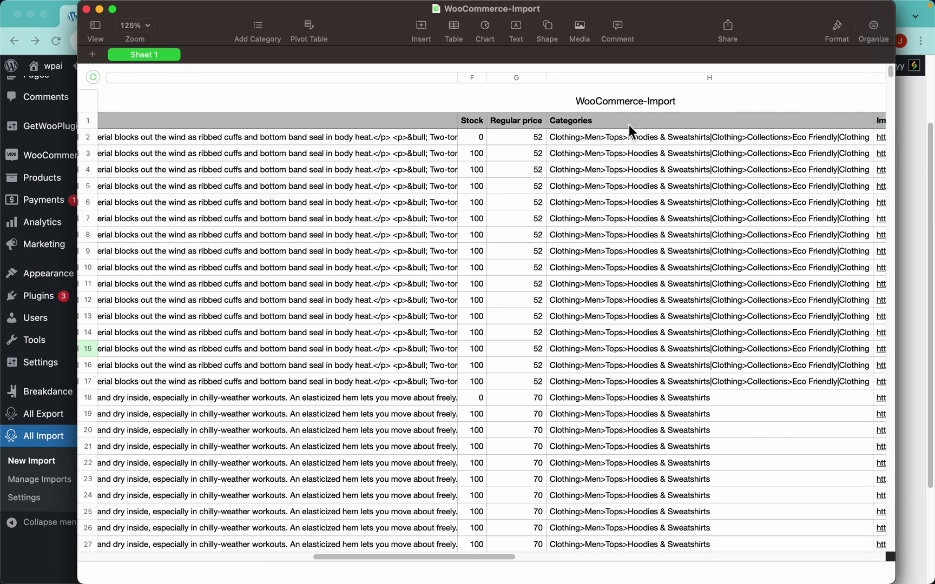
scroll(608, 145, "right", 15)
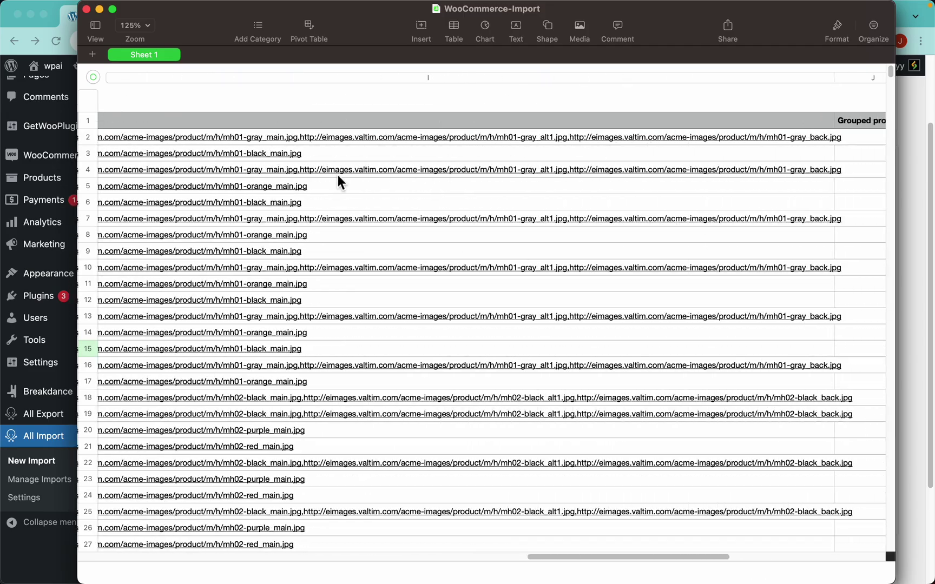
scroll(337, 175, "right", 10)
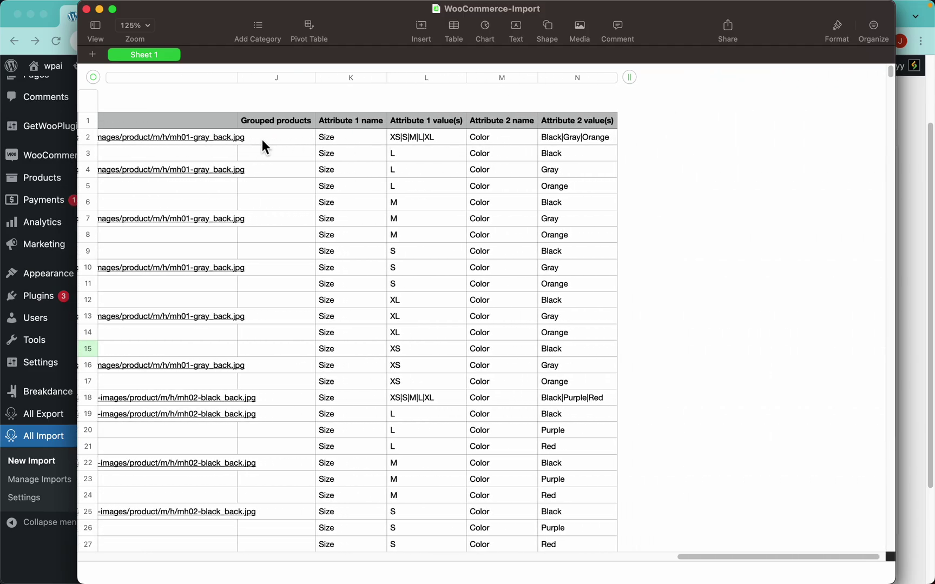
scroll(338, 192, "left", 20)
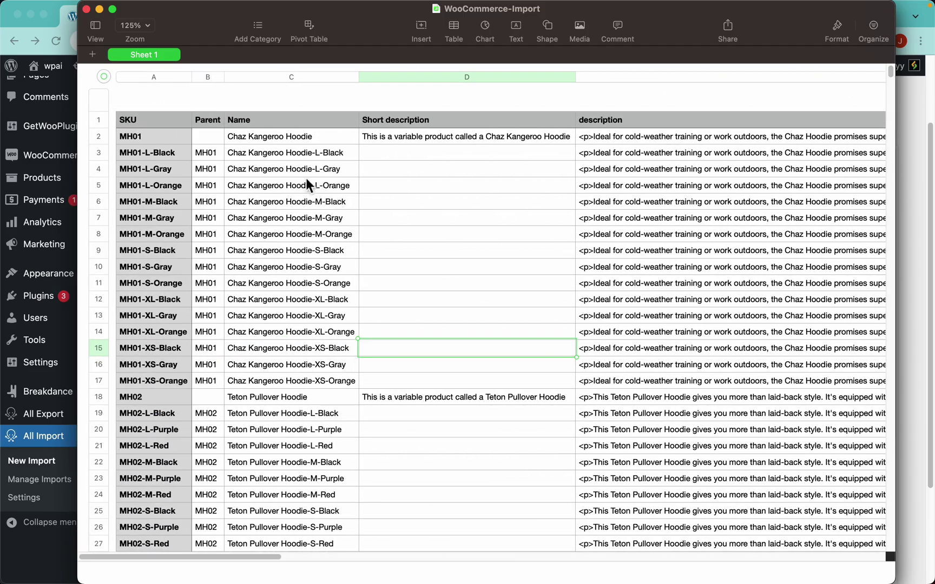
Step: Highlight the spreadsheet's Name column and header row, and return to the import file review in the browser
left_click(300, 76)
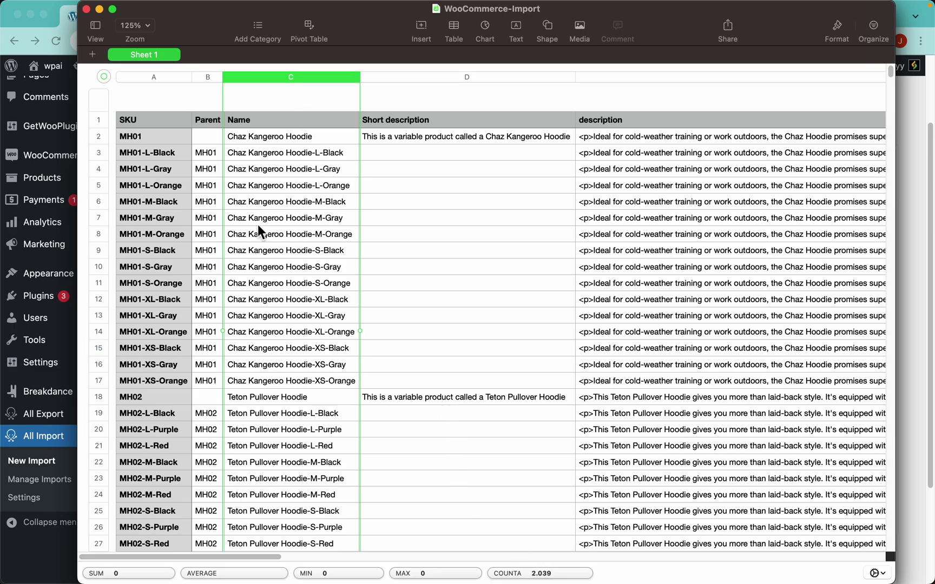
left_click(101, 120)
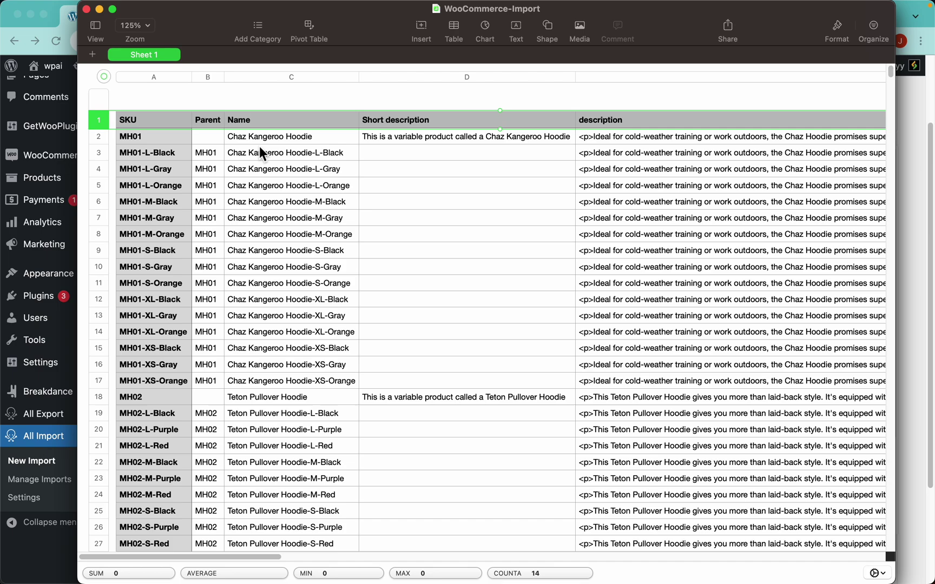
key("super+tab")
scroll(270, 135, "up", 1)
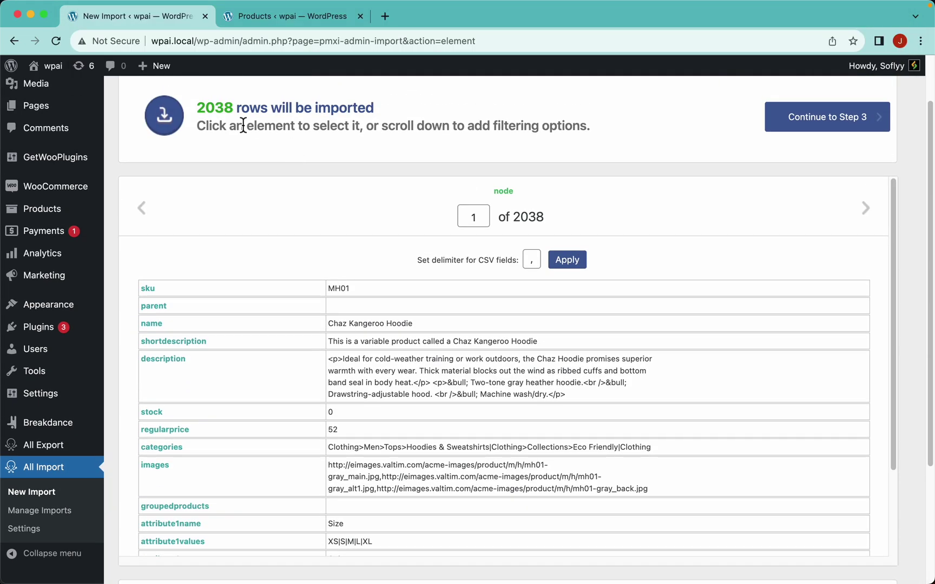
Step: Examine the Chaz Kangeroo Hoodie parent and its variation names in spreadsheet rows 2 to 17, and return to the browser
key("super+tab")
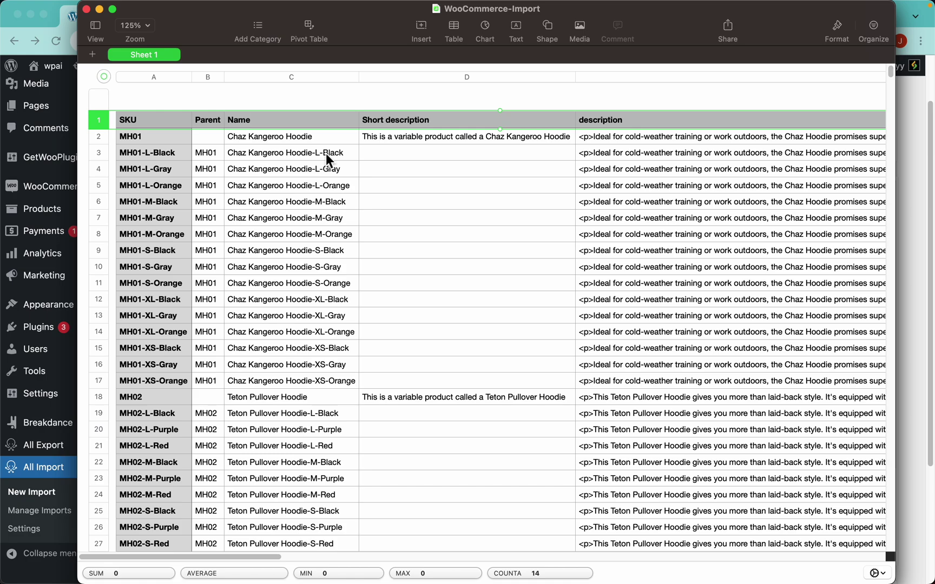
left_click(305, 136)
left_click_drag(306, 153, 299, 377)
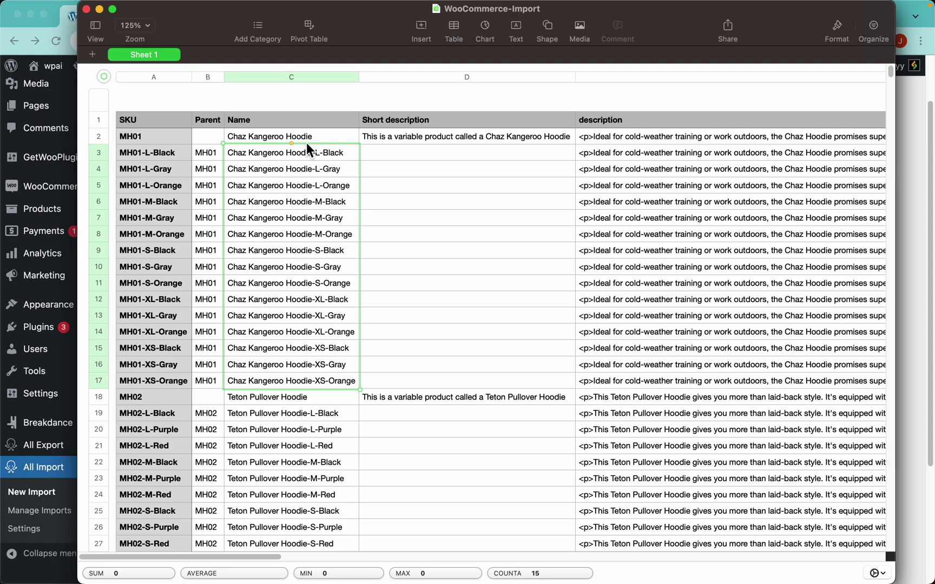
key("super+Tab")
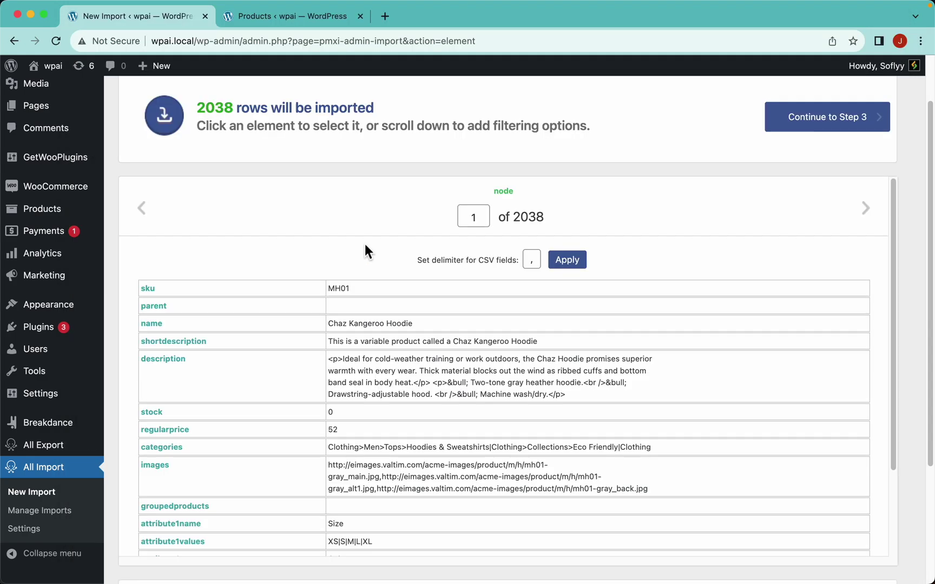
Step: Expand the Manage Filtering Options section below the import file's record preview
scroll(905, 251, "down", 2)
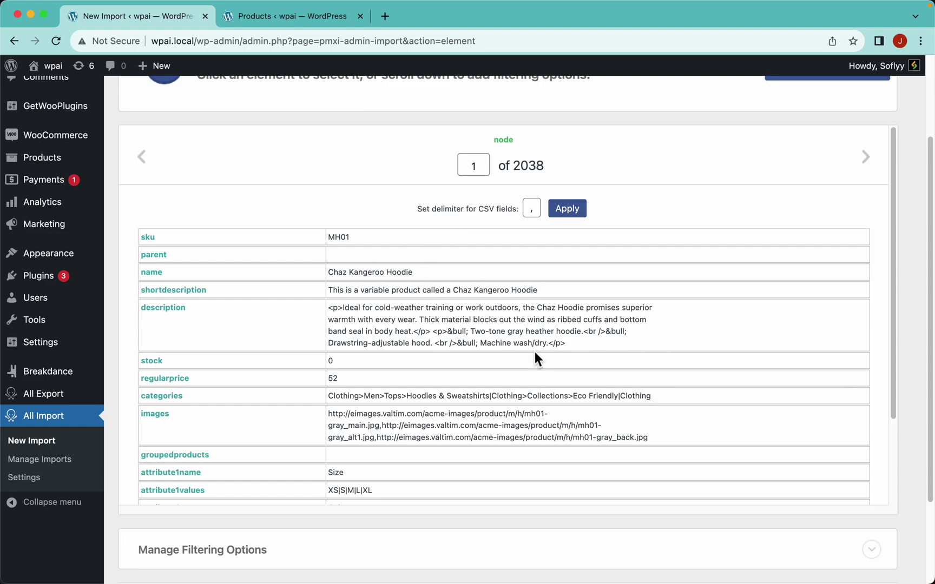
scroll(535, 353, "down", 3)
scroll(535, 353, "down", 3)
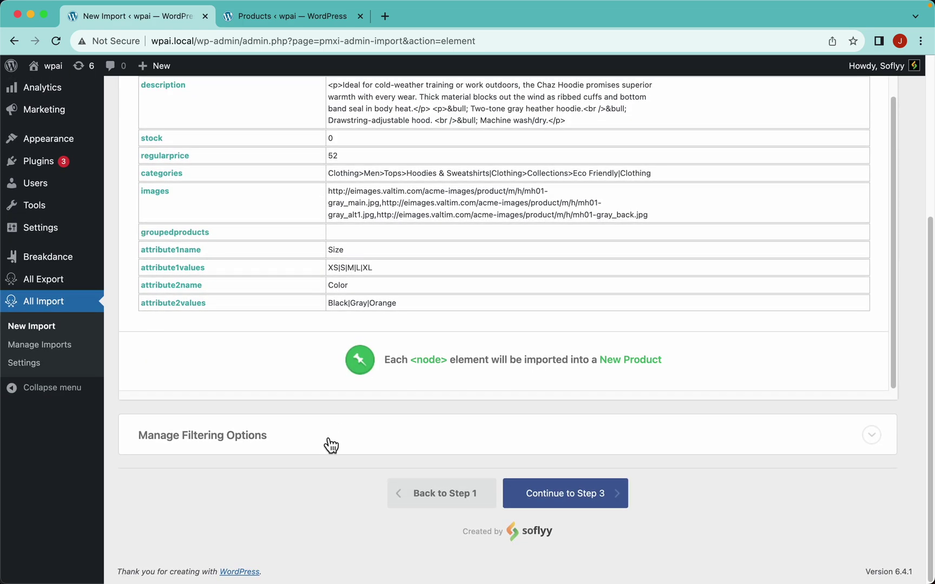
left_click(330, 445)
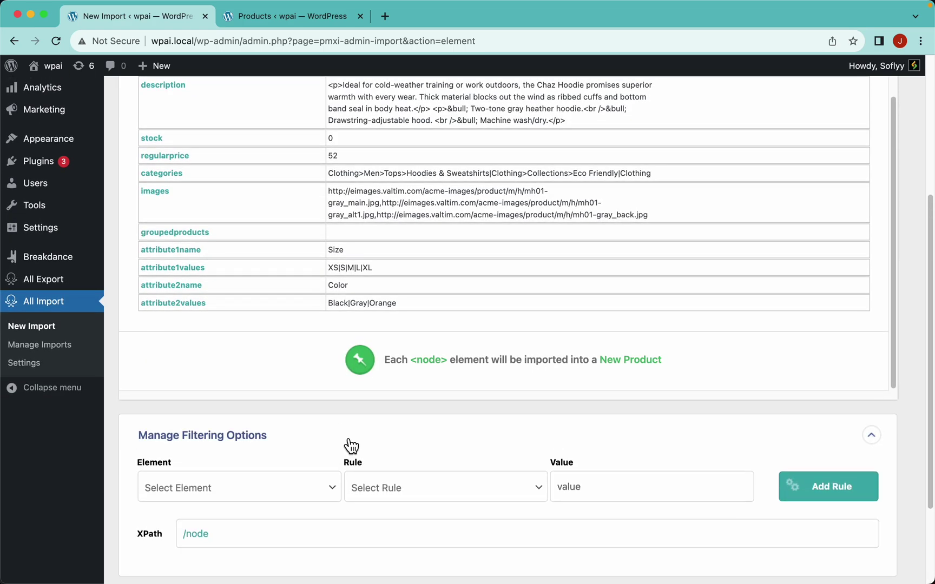
scroll(391, 425, "down", 3)
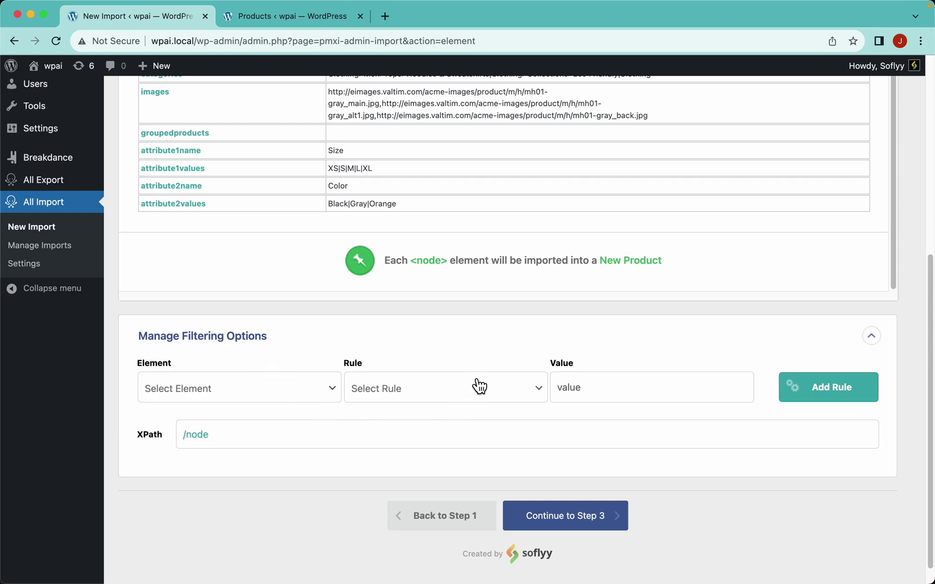
scroll(479, 385, "down", 1)
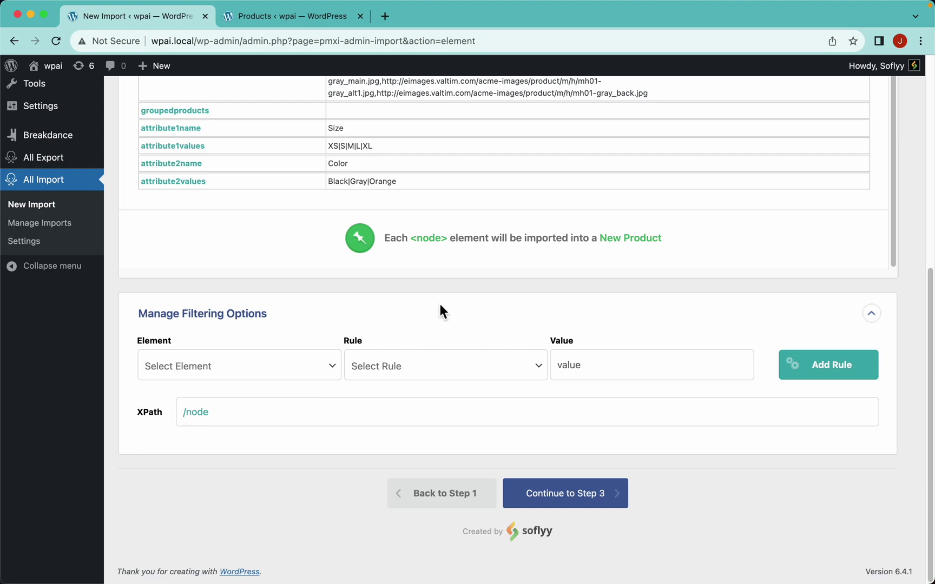
scroll(439, 304, "up", 5)
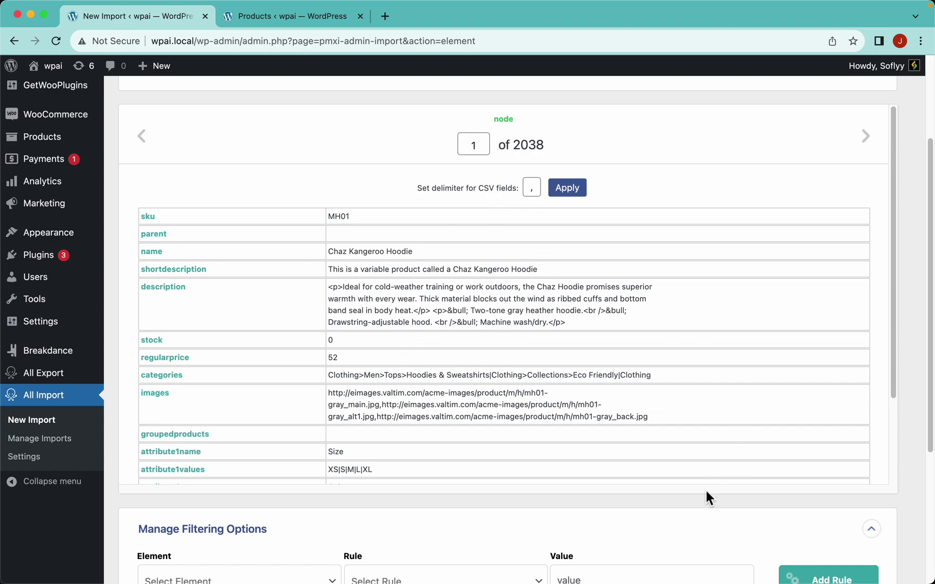
scroll(644, 514, "down", 4)
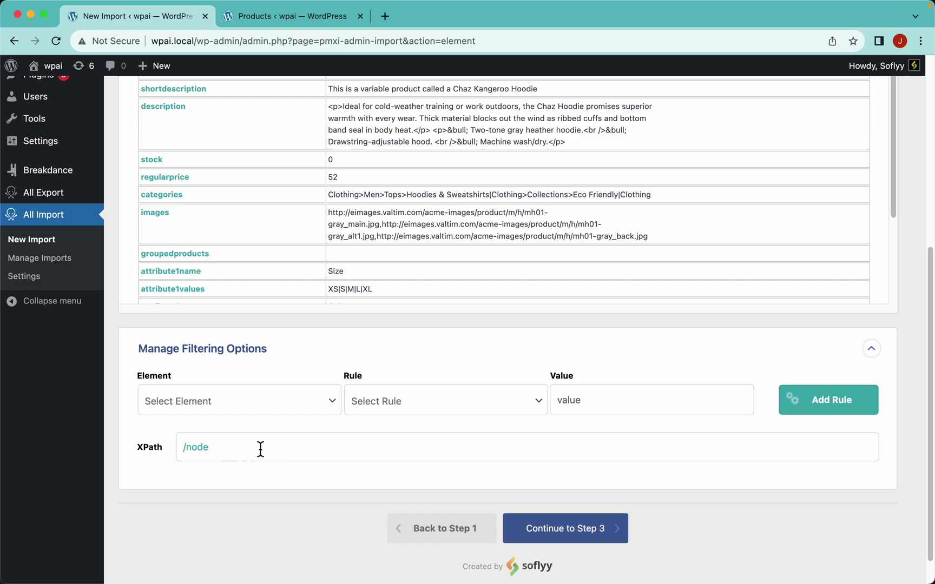
Step: Examine the filter's XPath expression and the first record's categories value, highlighting the word Hoodies
left_click_drag(253, 449, 168, 448)
left_click(199, 471)
left_click_drag(658, 201, 328, 201)
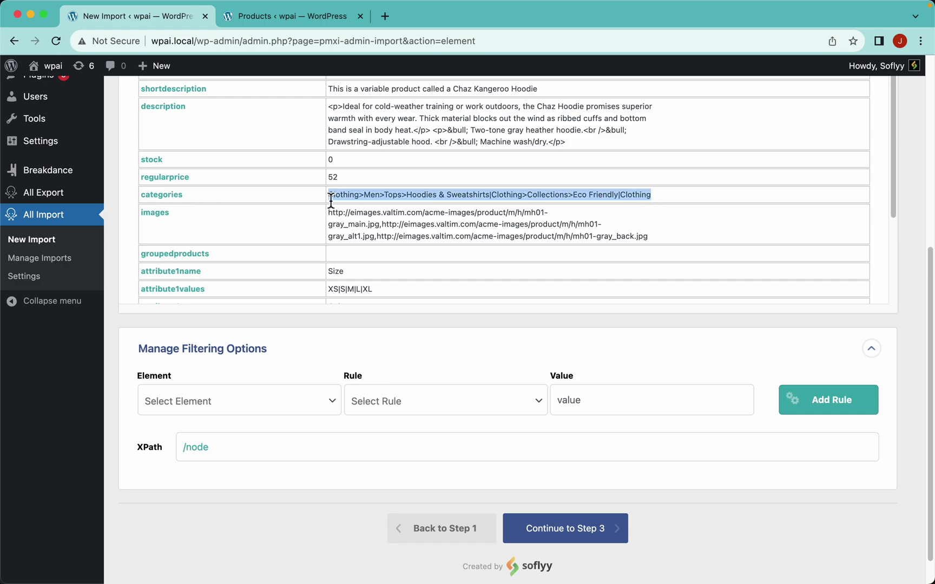
double_click(420, 196)
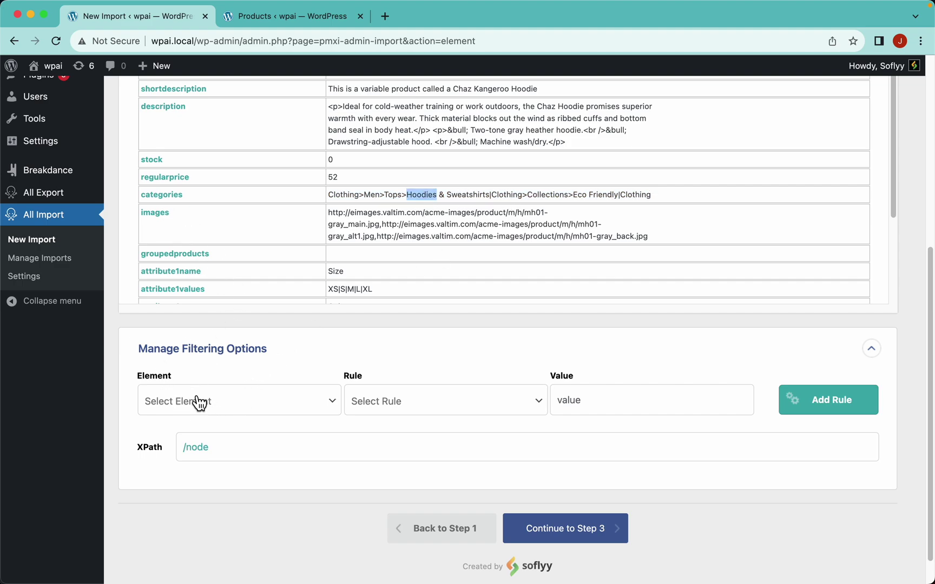
Step: Add a filtering rule that keeps only records whose categories[1] element contains "Hoodies"
left_click(233, 408)
scroll(235, 496, "down", 3)
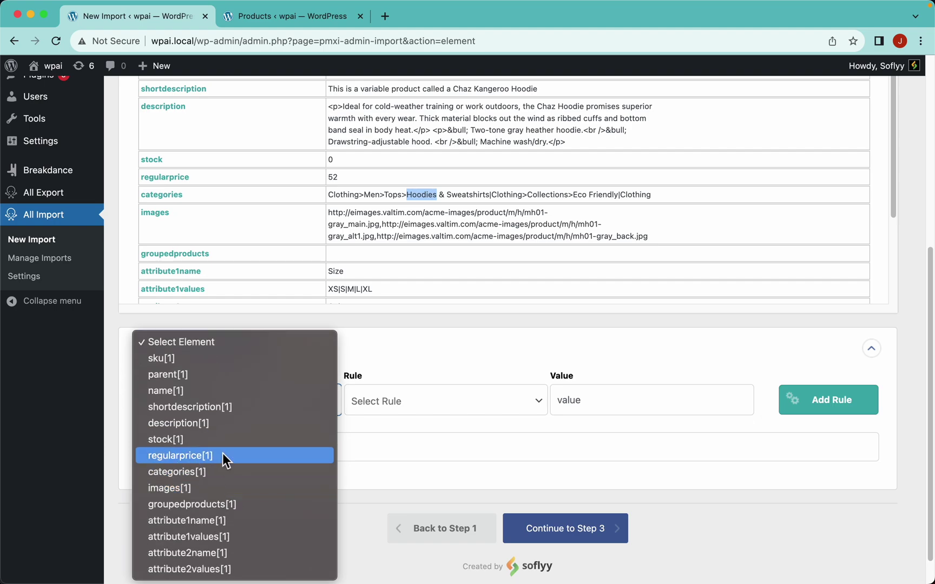
left_click(217, 471)
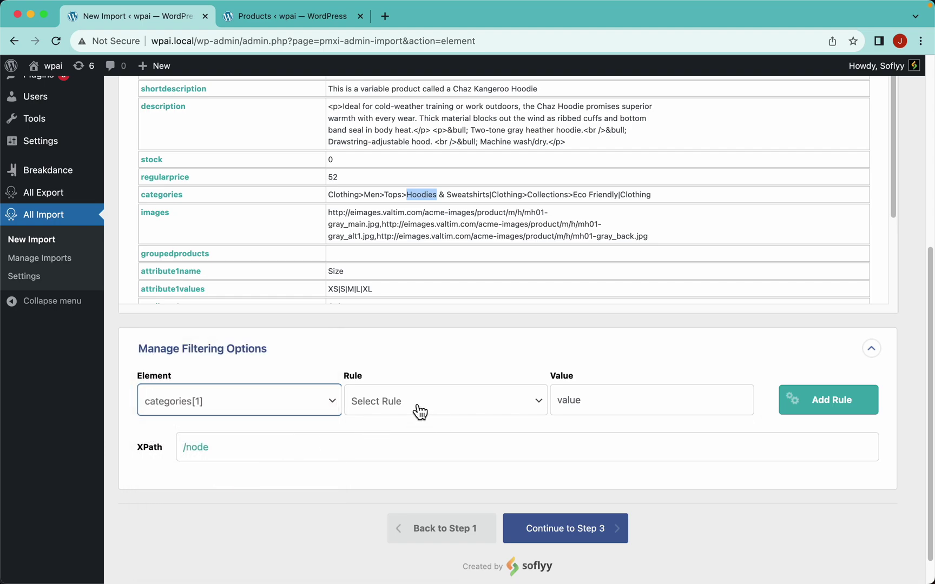
left_click(441, 415)
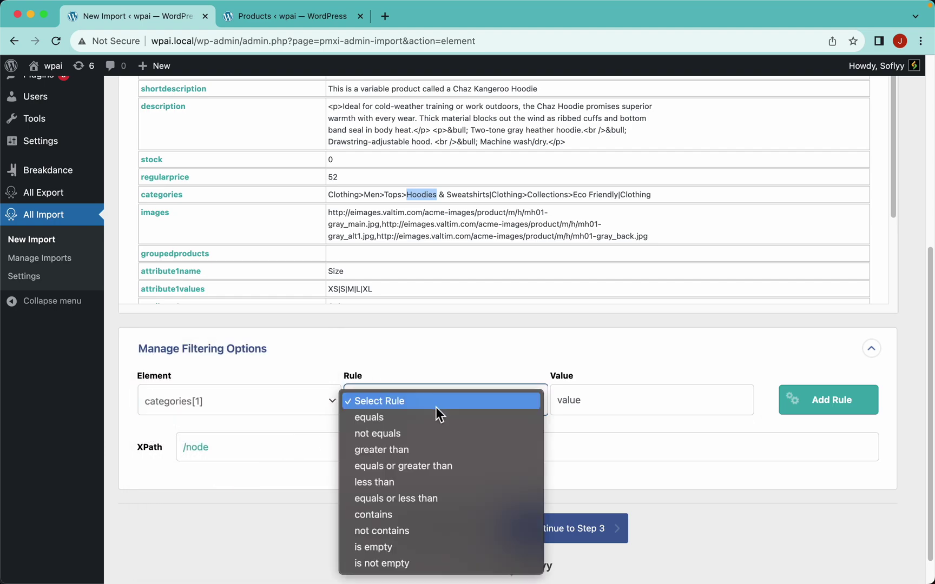
left_click(404, 515)
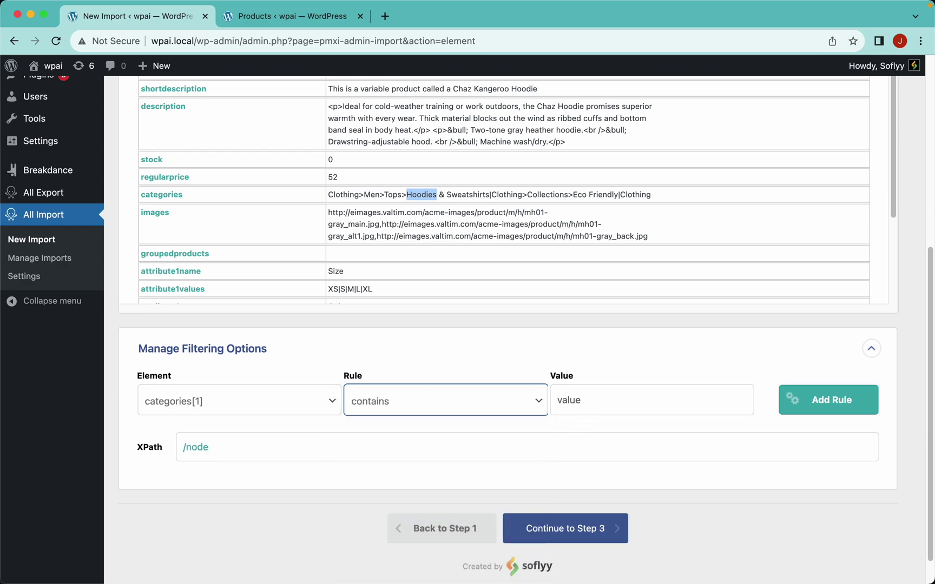
left_click(592, 409)
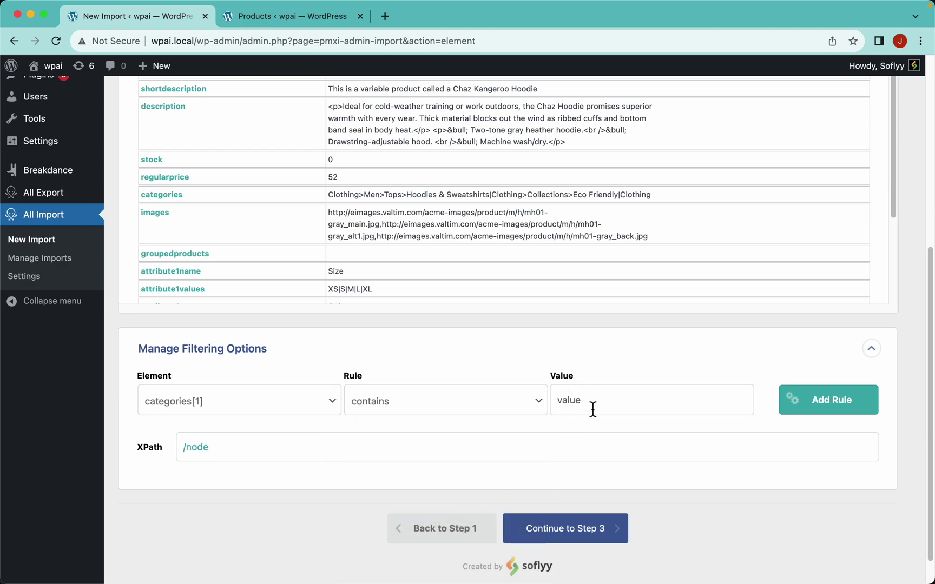
type("Hoodies")
left_click(849, 406)
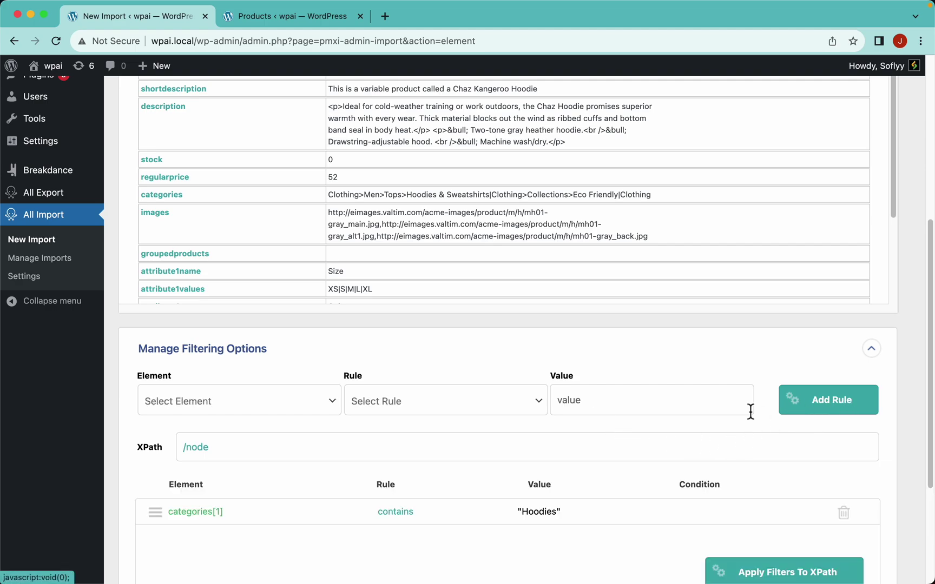
Step: Apply the Hoodies filter to the XPath, check the record count, and continue to step 3 of the import
scroll(750, 411, "down", 2)
left_click(787, 522)
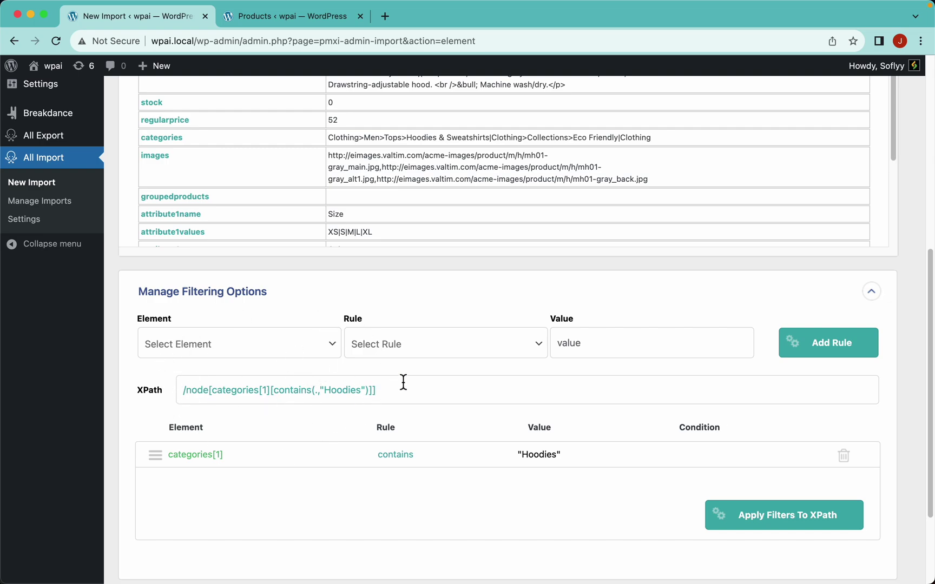
scroll(589, 333, "up", 5)
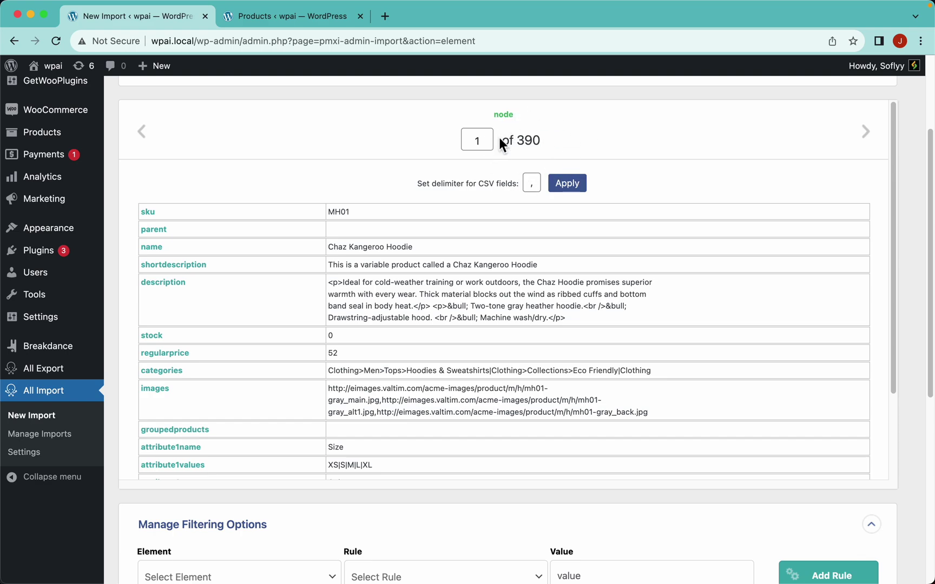
scroll(912, 337, "up", 5)
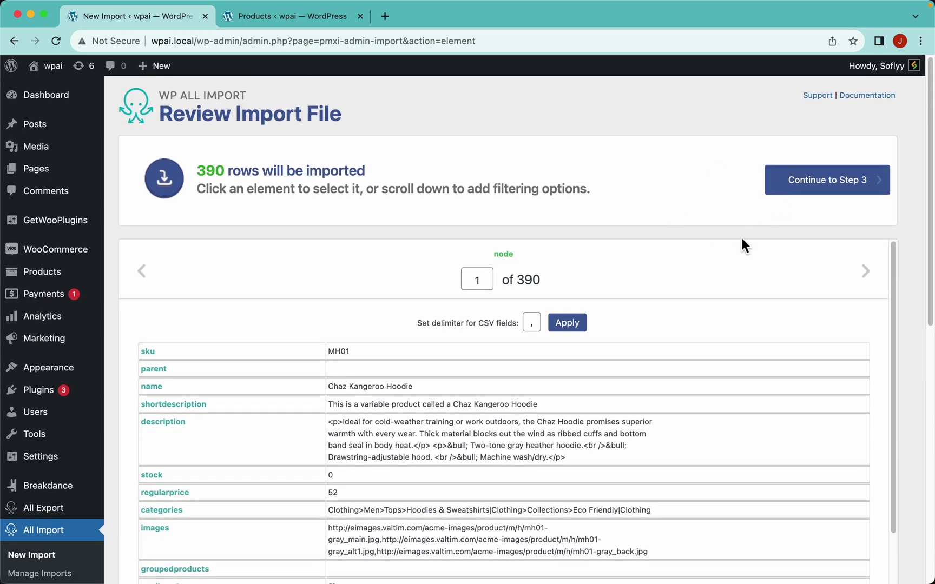
left_click(854, 185)
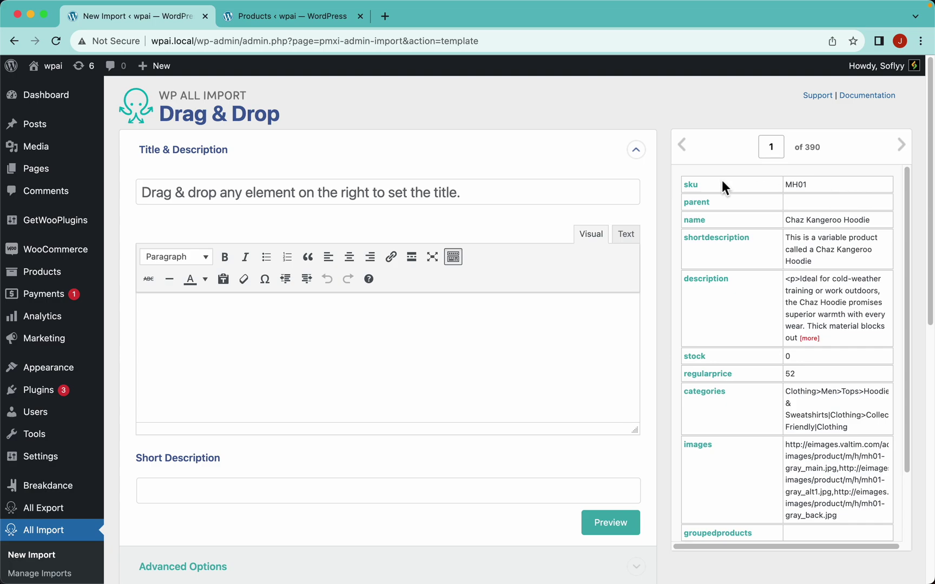
Step: Expand the WooCommerce Add-On section of the import template and review its product fields
scroll(379, 325, "down", 5)
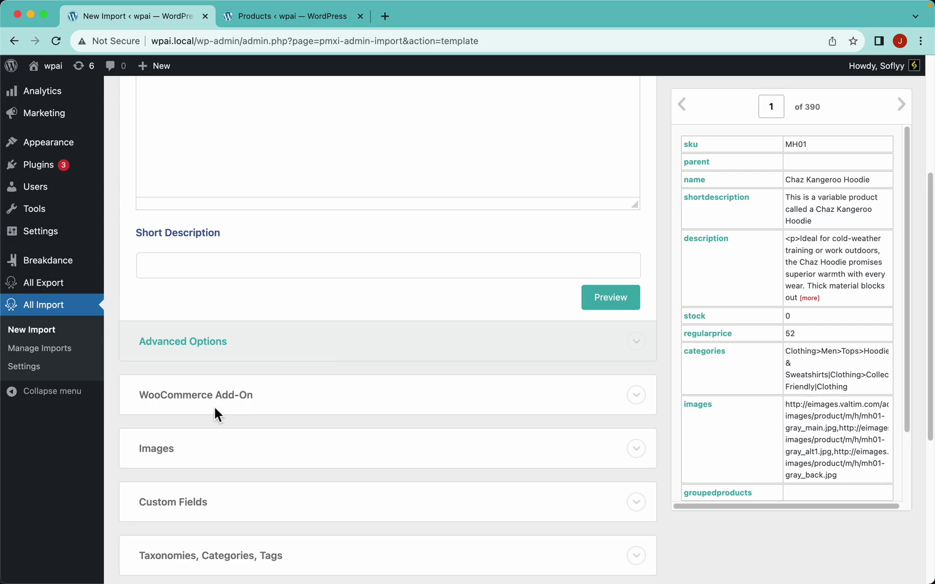
left_click(241, 408)
scroll(419, 363, "down", 3)
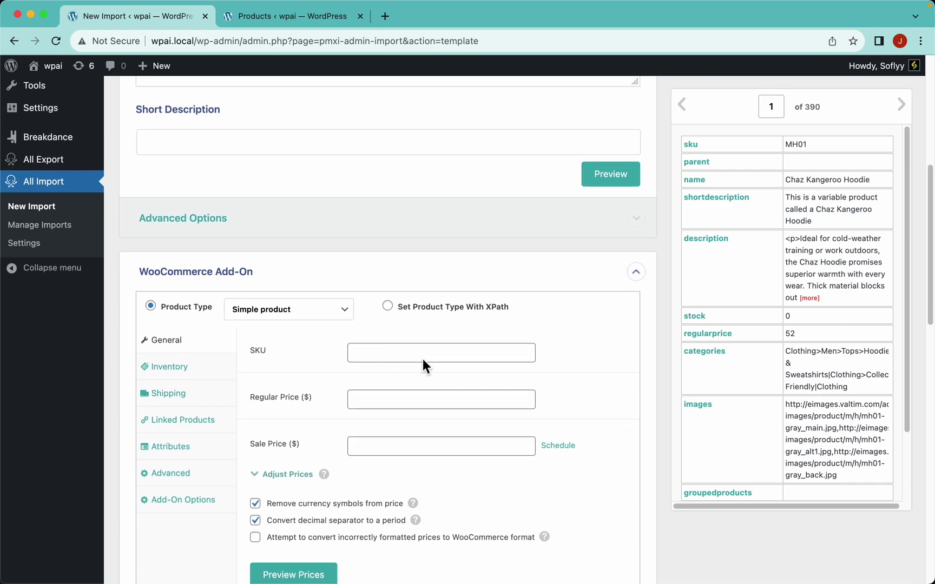
scroll(382, 313, "up", 8)
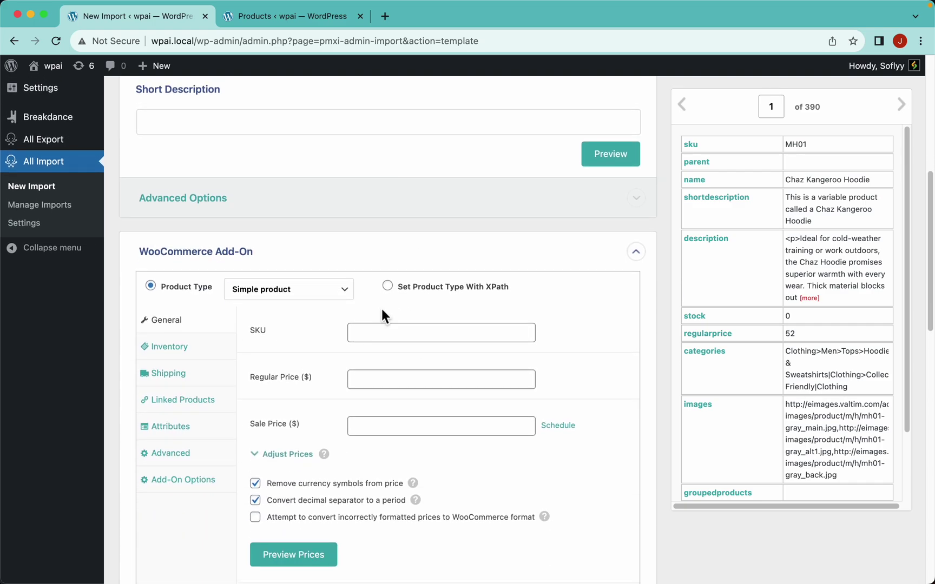
Step: Start a new product on the Products page, dismiss the tutorial, examine its Product data fields, and return to the import template
left_click(301, 23)
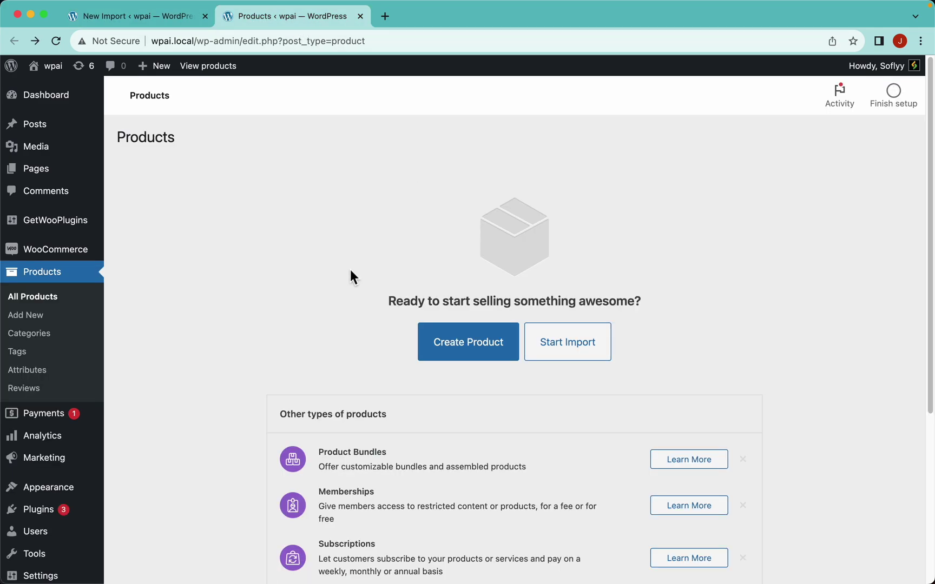
left_click(477, 350)
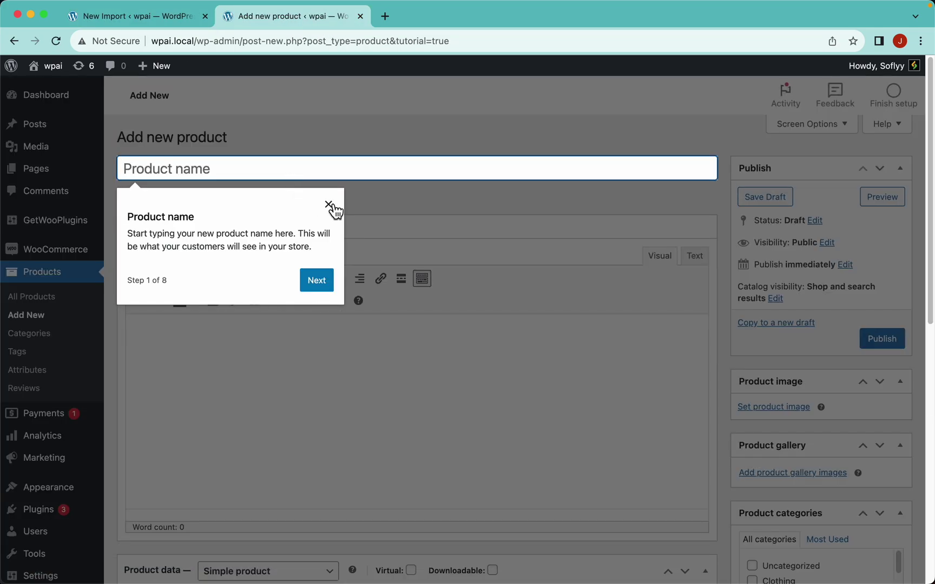
left_click(329, 204)
scroll(241, 375, "down", 10)
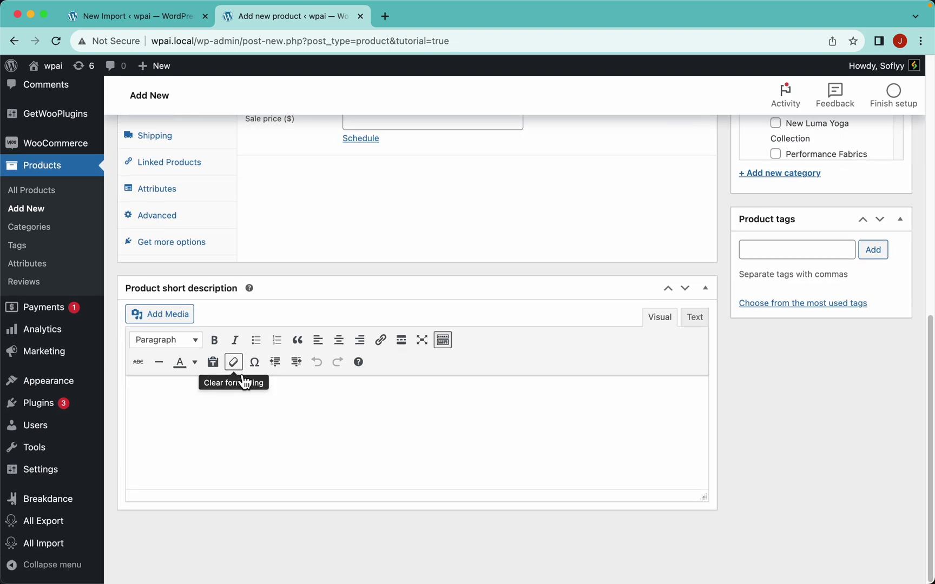
scroll(269, 388, "up", 3)
scroll(328, 392, "up", 1)
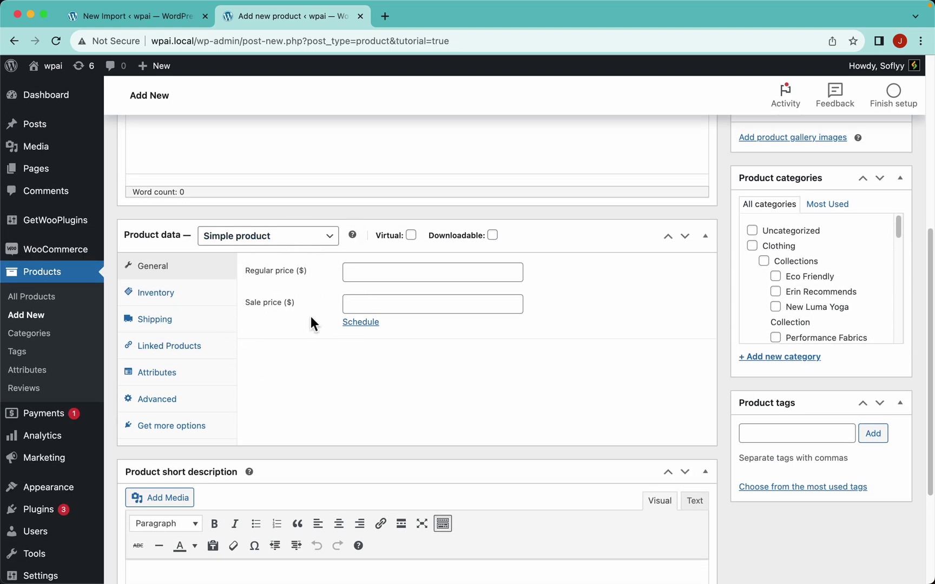
left_click(168, 25)
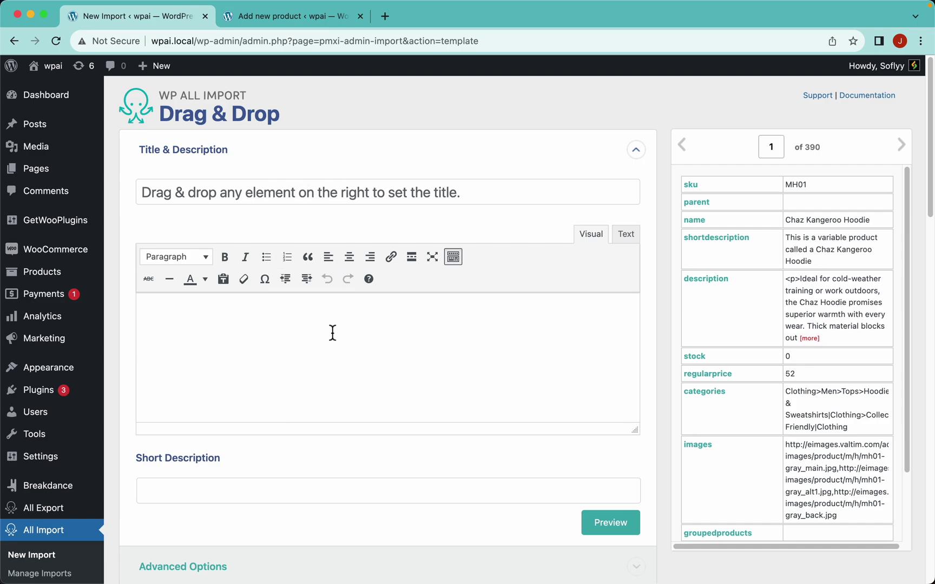
Step: Map the name element to the product title, description to the main content, and shortdescription to Short Description
scroll(263, 362, "down", 2)
scroll(263, 362, "down", 8)
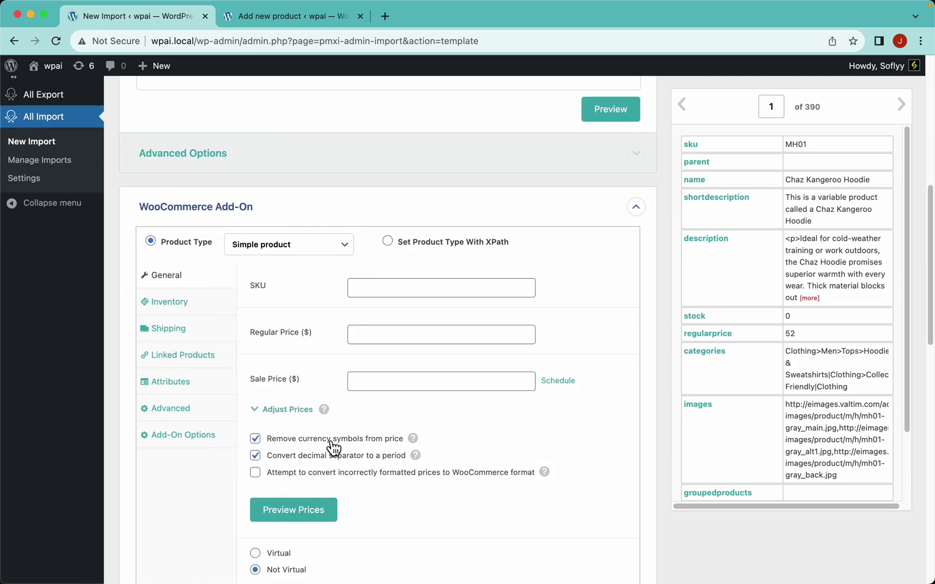
scroll(277, 306, "up", 10)
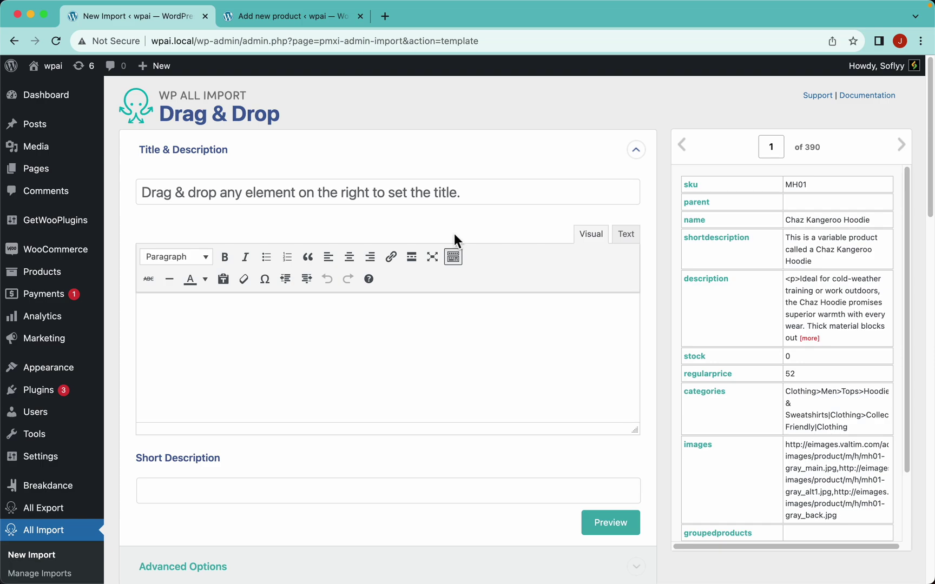
left_click_drag(702, 226, 317, 192)
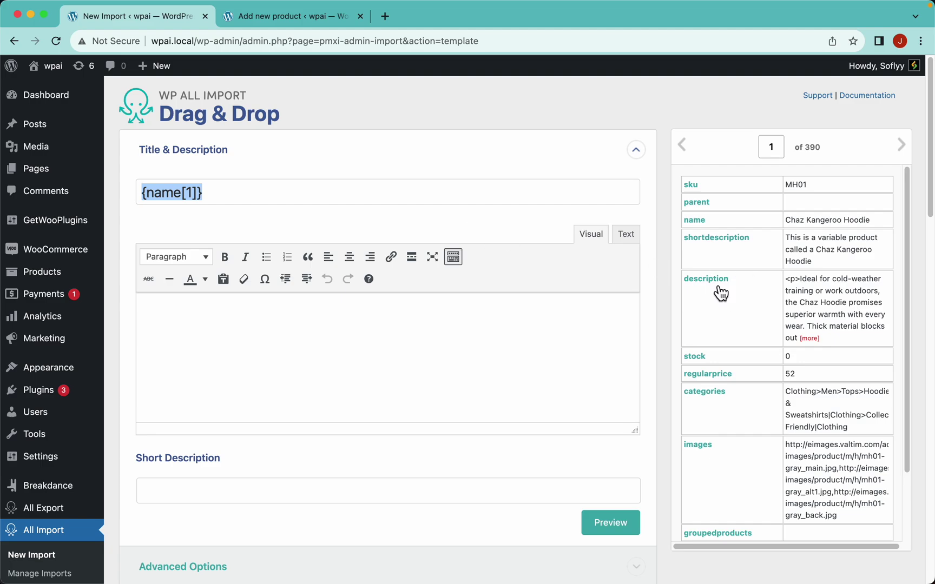
left_click_drag(717, 289, 577, 340)
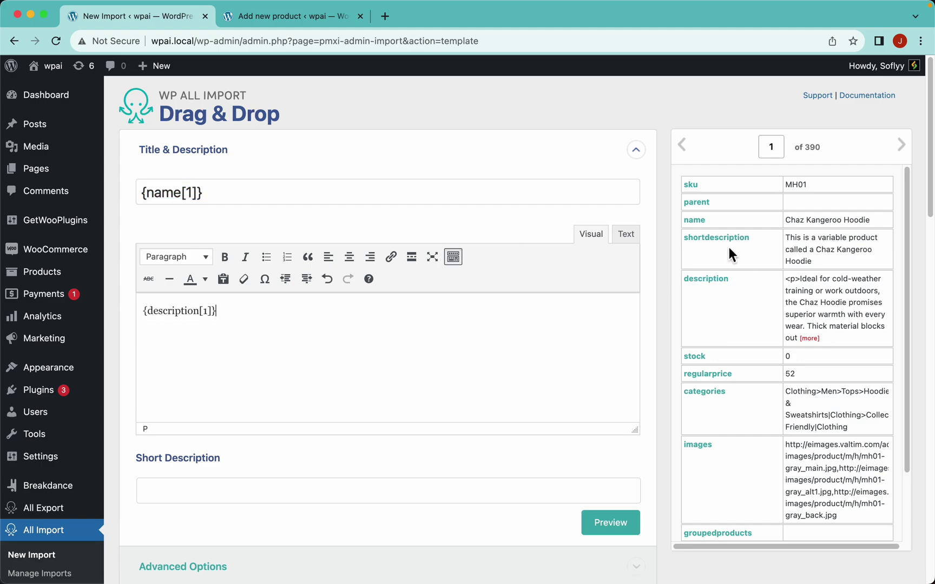
left_click_drag(729, 248, 492, 499)
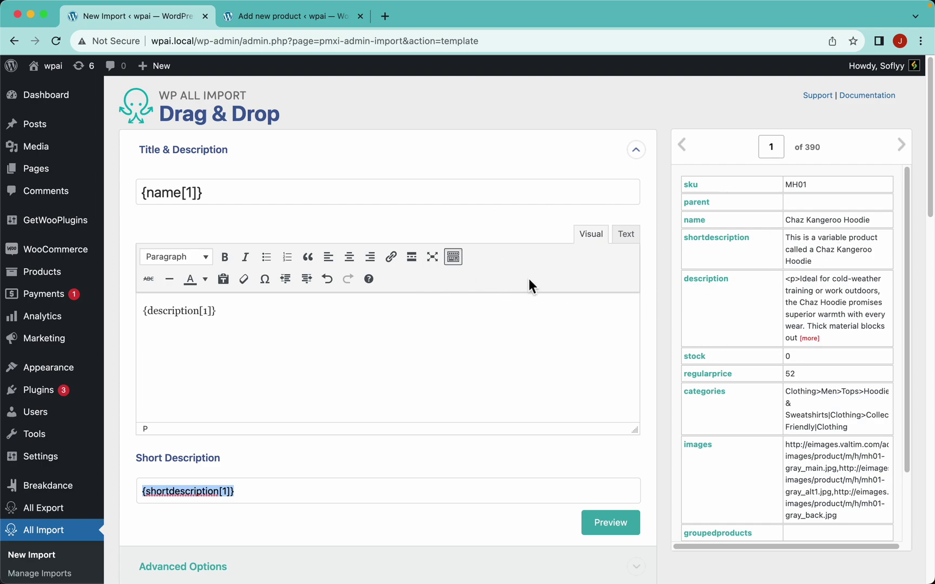
left_click(418, 215)
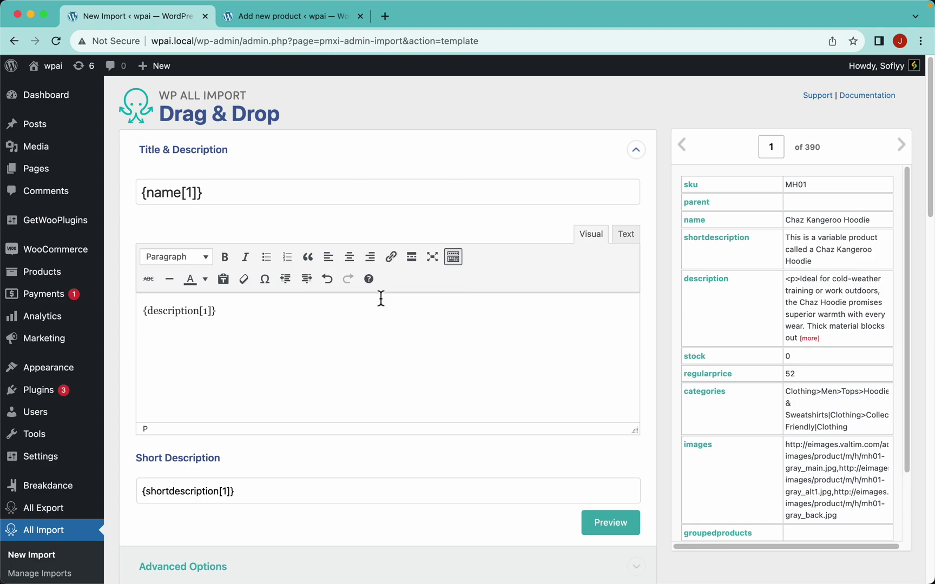
Step: Set the WooCommerce Add-On product type to Variable product
scroll(328, 412, "down", 1)
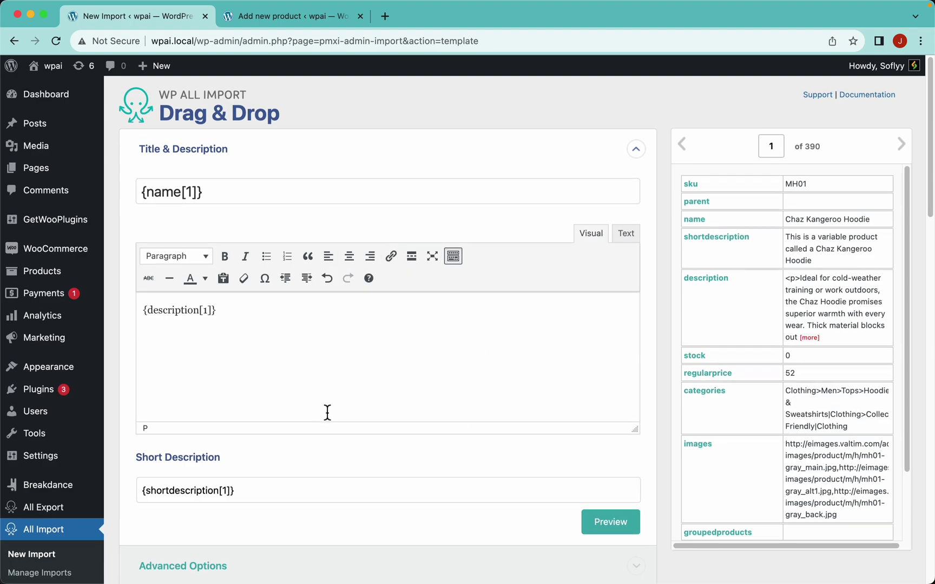
scroll(327, 413, "down", 10)
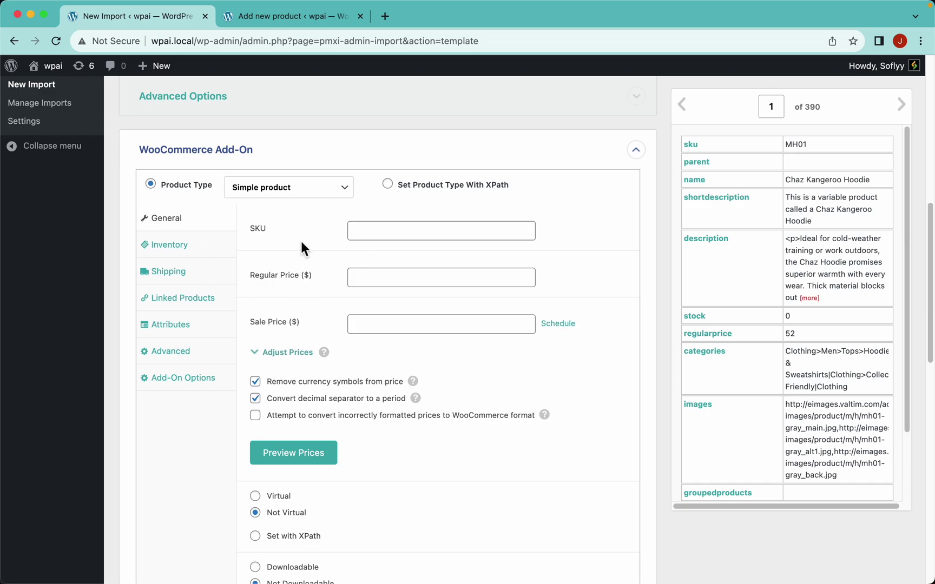
left_click(302, 191)
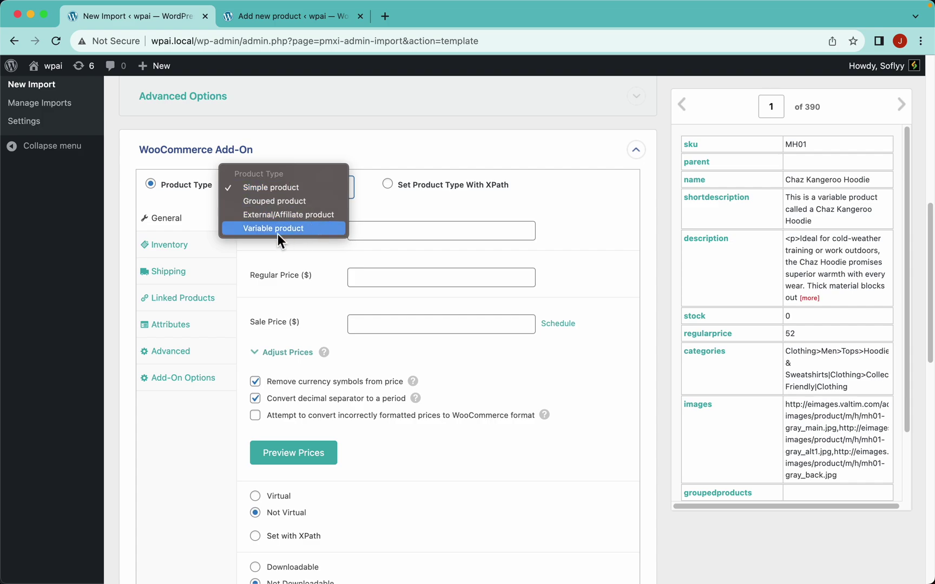
left_click(292, 228)
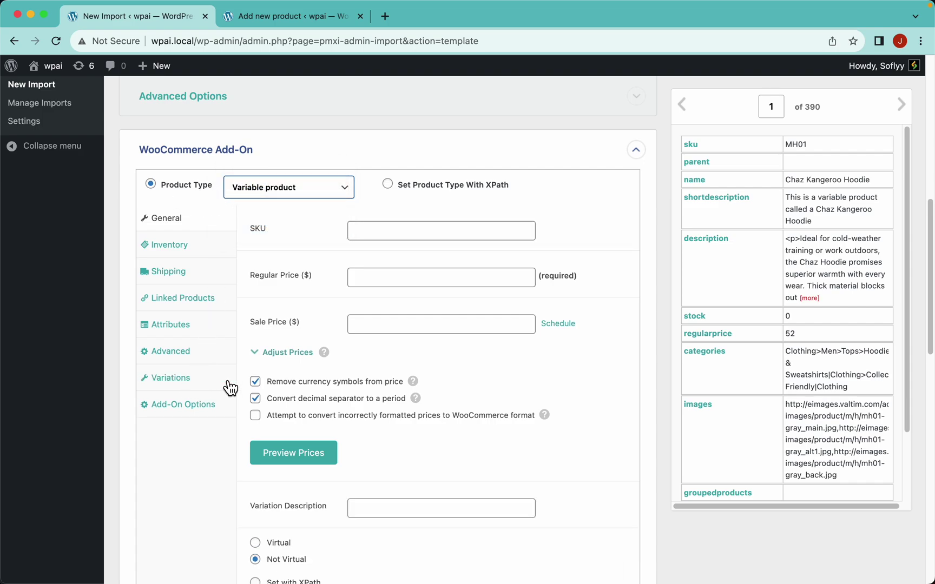
Step: Examine the product type options in the new product editor's Product data section, and return to the import template
left_click(266, 22)
left_click(267, 235)
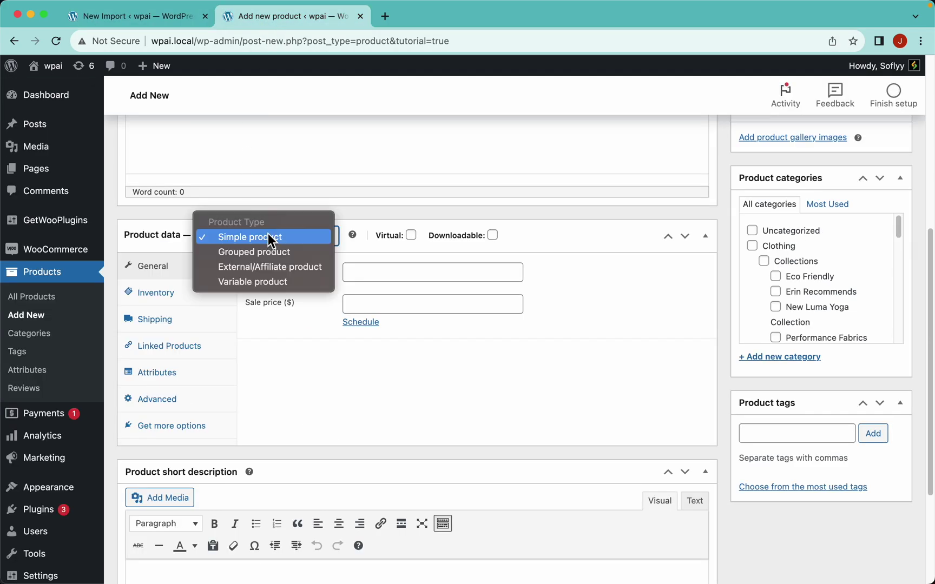
left_click(261, 282)
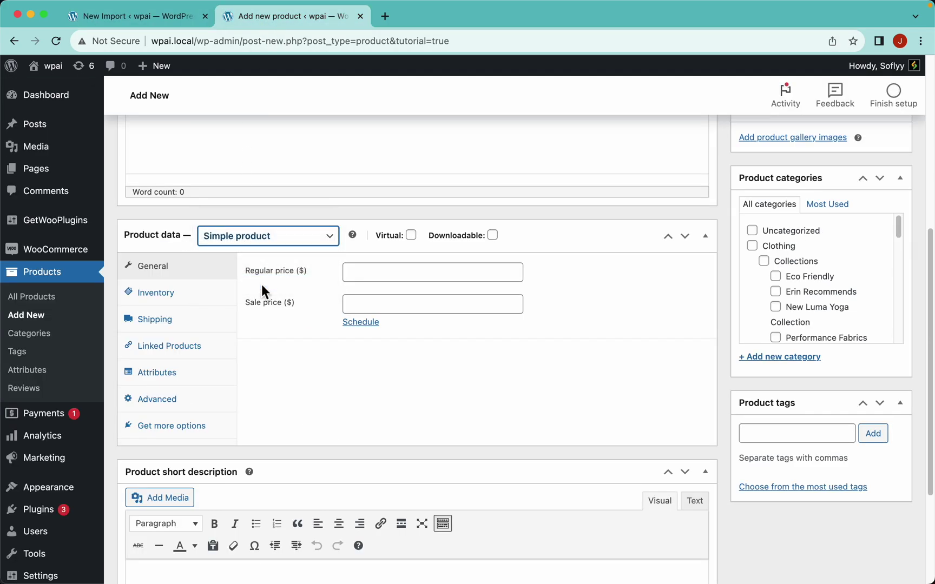
left_click(170, 23)
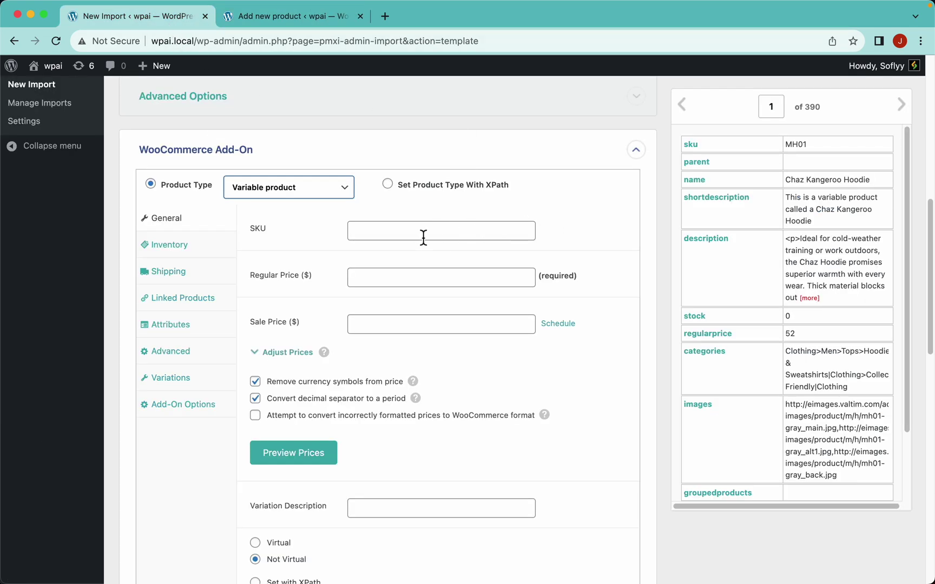
Step: Map the sku element to SKU and regularprice to Regular Price in the WooCommerce Add-On's general settings
left_click_drag(693, 146, 503, 233)
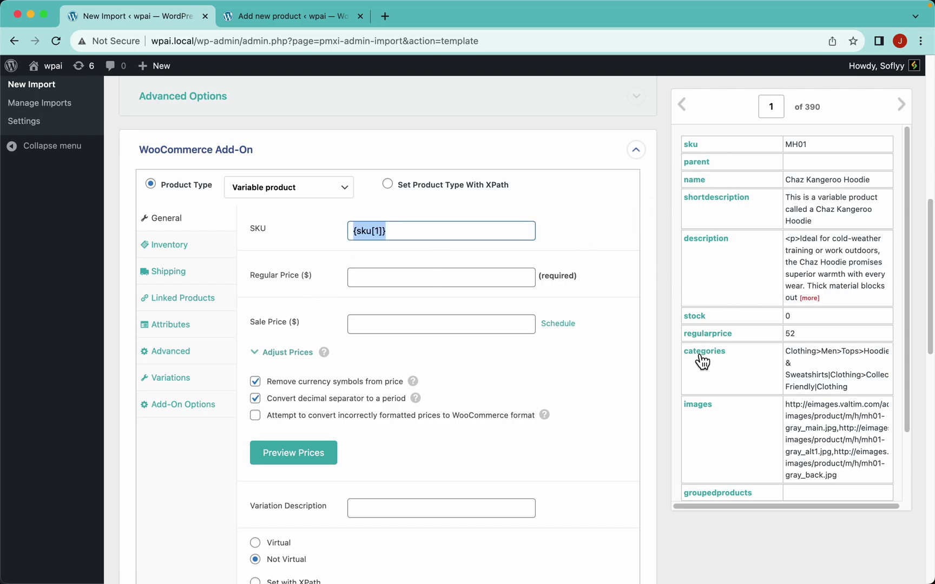
left_click_drag(711, 336, 495, 276)
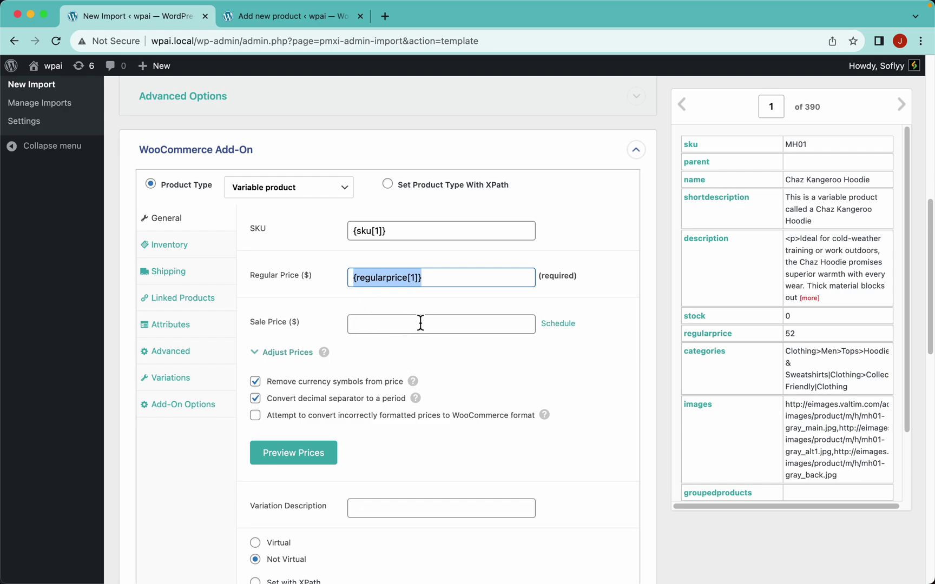
scroll(496, 433, "down", 5)
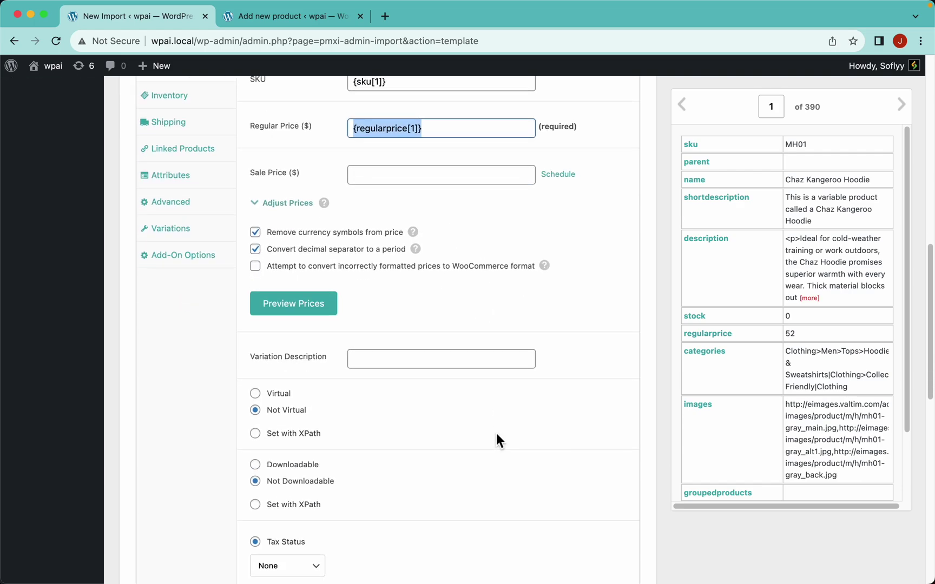
scroll(344, 377, "down", 3)
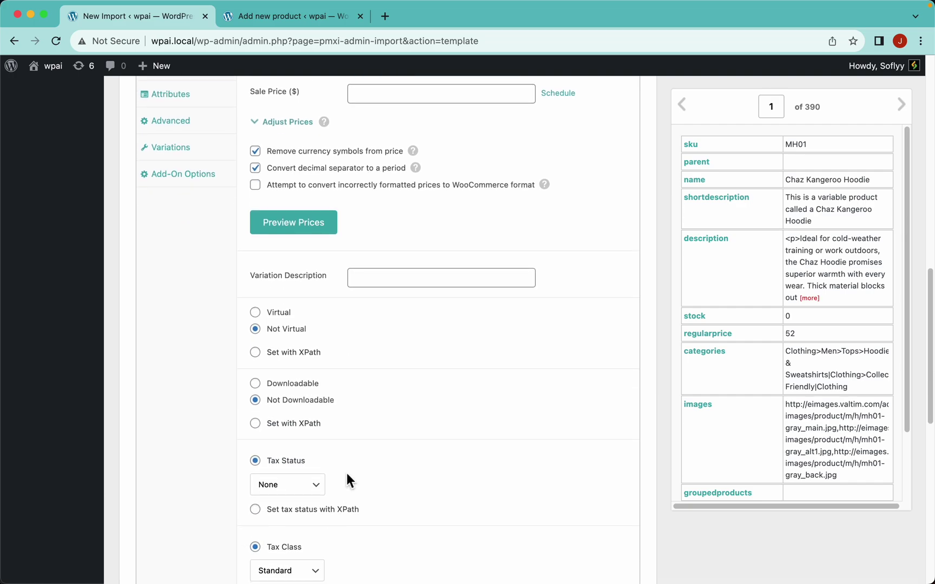
scroll(347, 480, "up", 3)
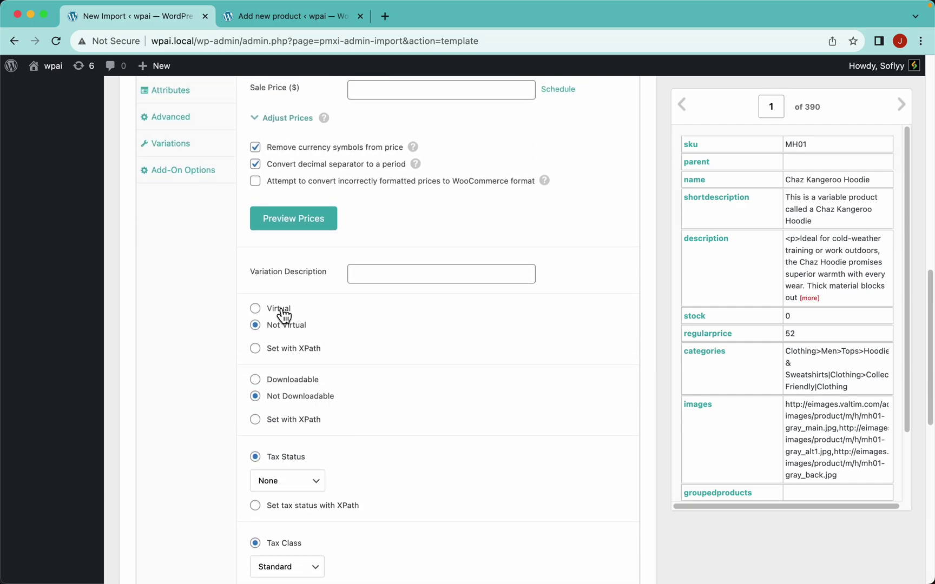
left_click(293, 26)
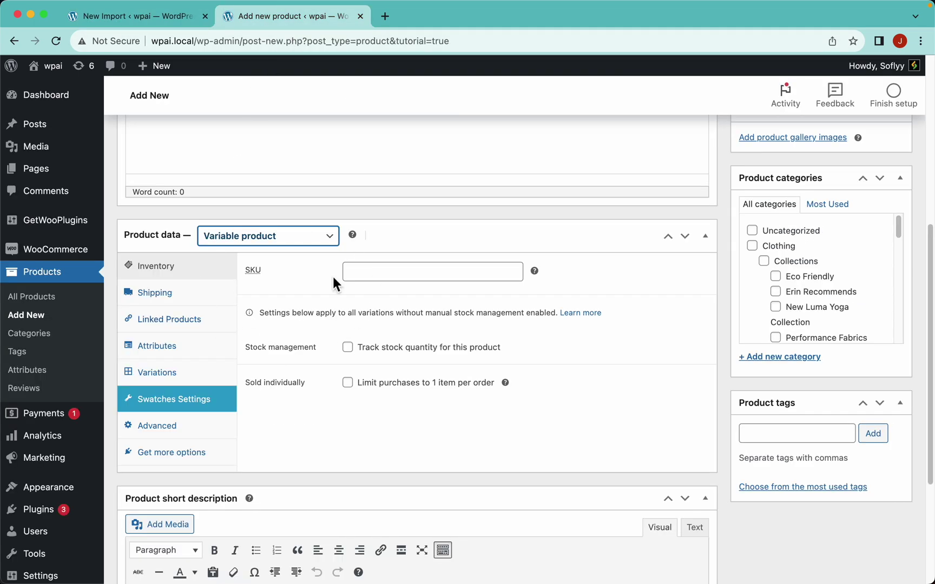
left_click(156, 23)
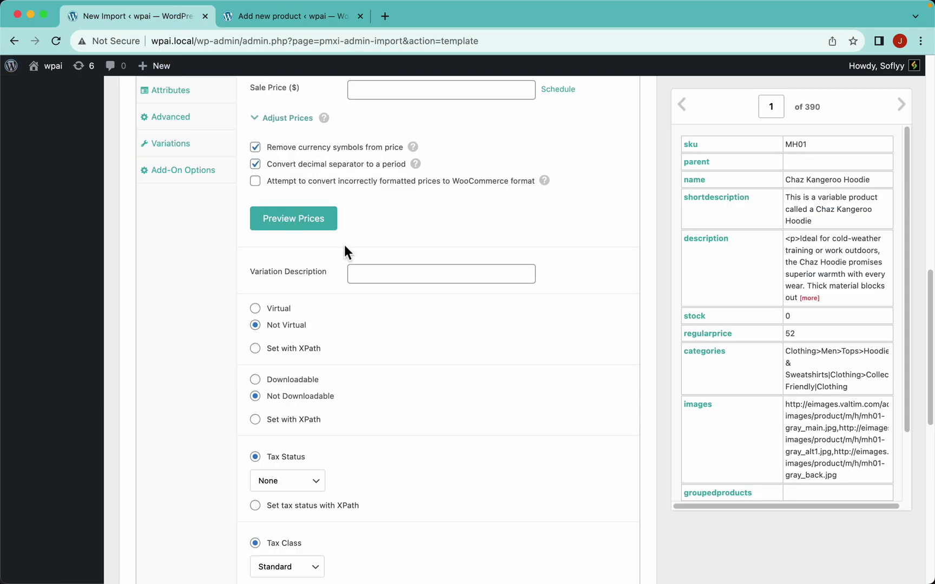
Step: Enable stock management in the inventory settings, map the stock element to Stock Qty, and set the low stock threshold to 3
scroll(344, 245, "up", 5)
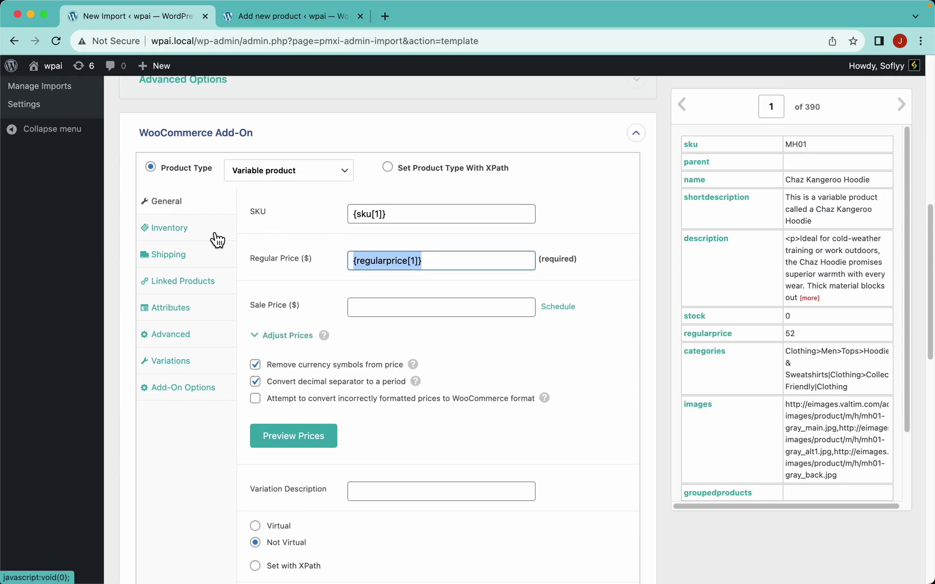
left_click(217, 240)
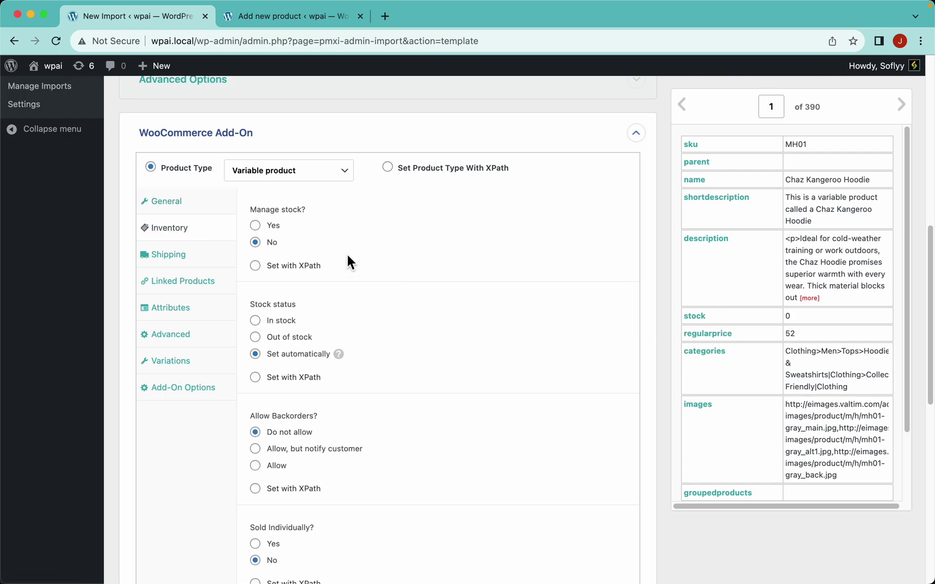
left_click(256, 226)
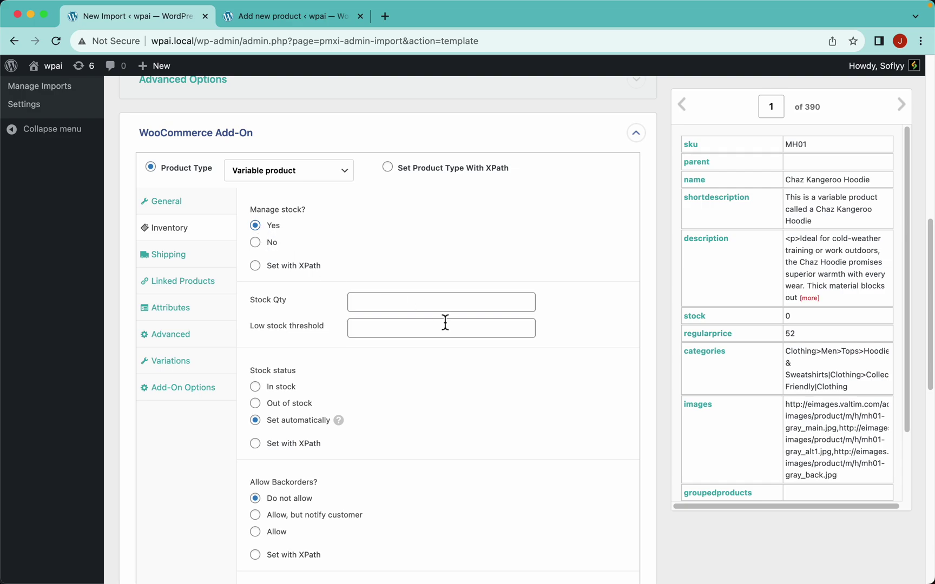
left_click_drag(701, 322, 494, 303)
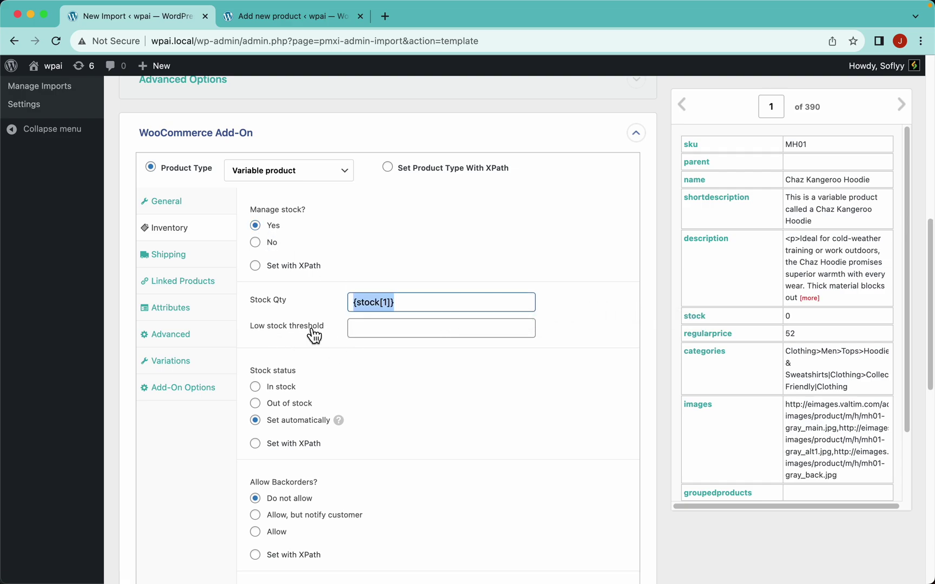
left_click(368, 328)
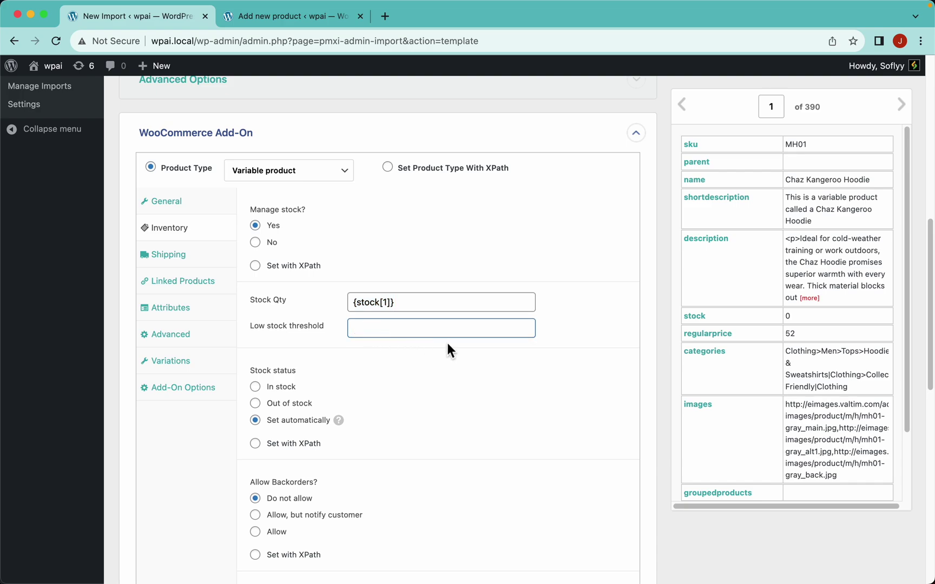
type("3")
Step: Try setting the stock status with XPath using the description element, and restore the Set automatically option
scroll(390, 350, "down", 4)
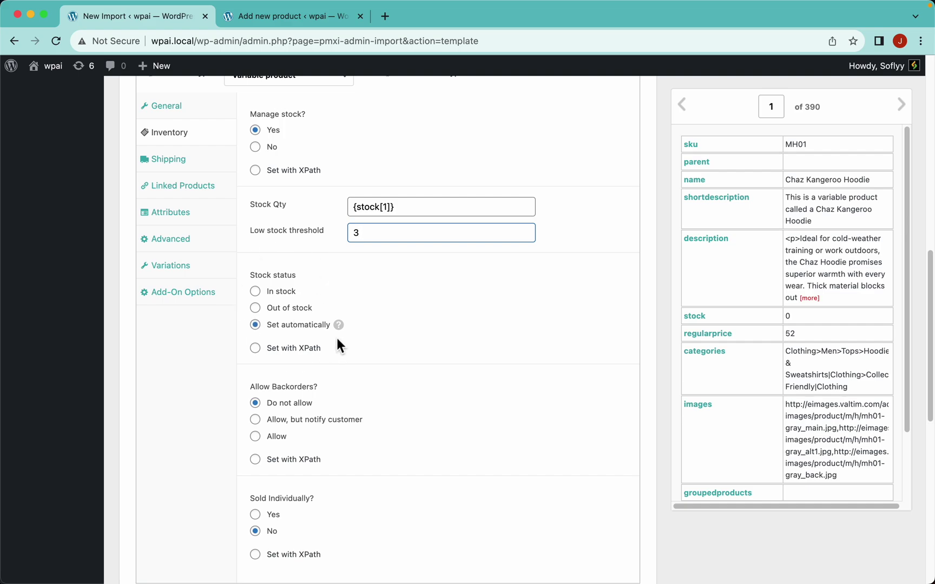
mouse_move(345, 332)
left_click(308, 355)
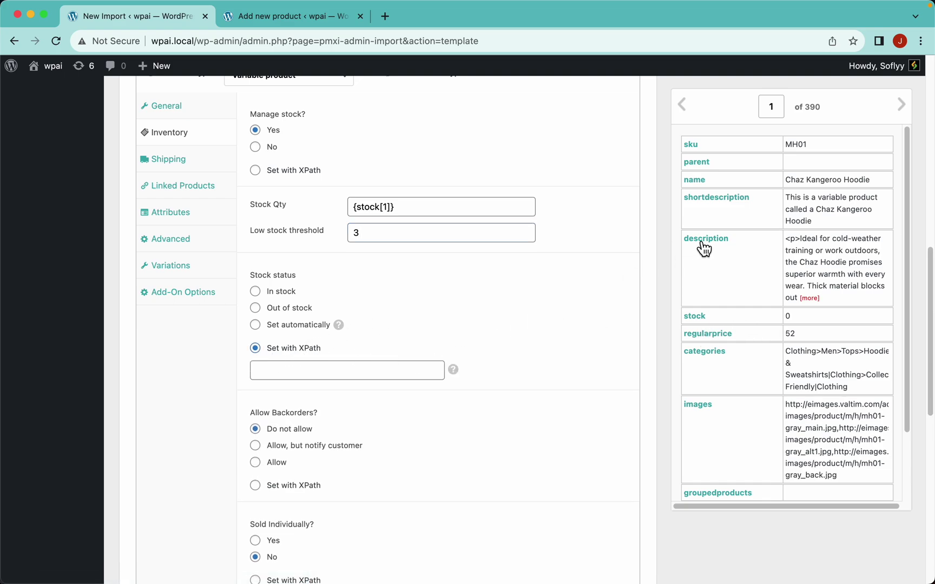
left_click_drag(700, 241, 389, 372)
mouse_move(459, 376)
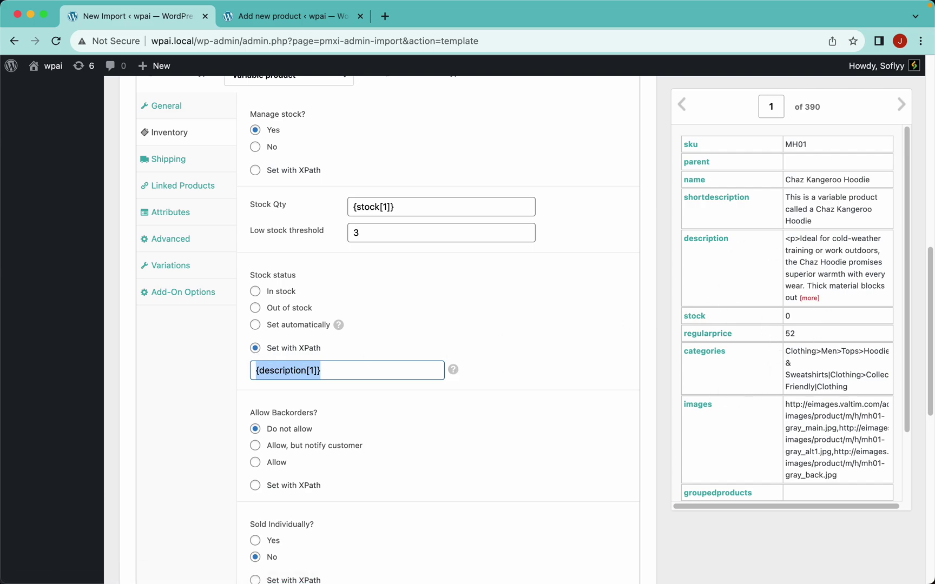
key("BackSpace")
left_click(283, 328)
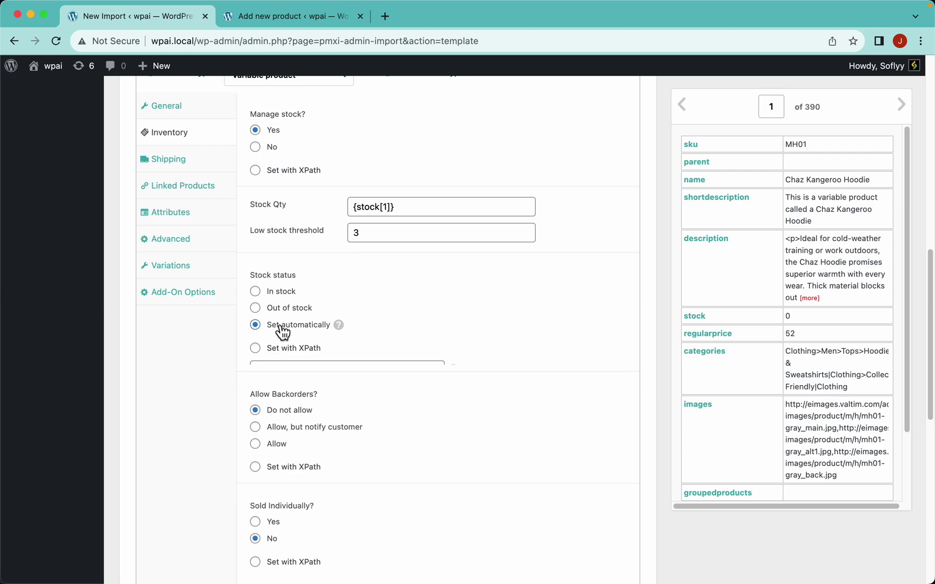
Step: Review the remaining inventory options and the WooCommerce Add-On's shipping and linked products settings
scroll(427, 368, "down", 3)
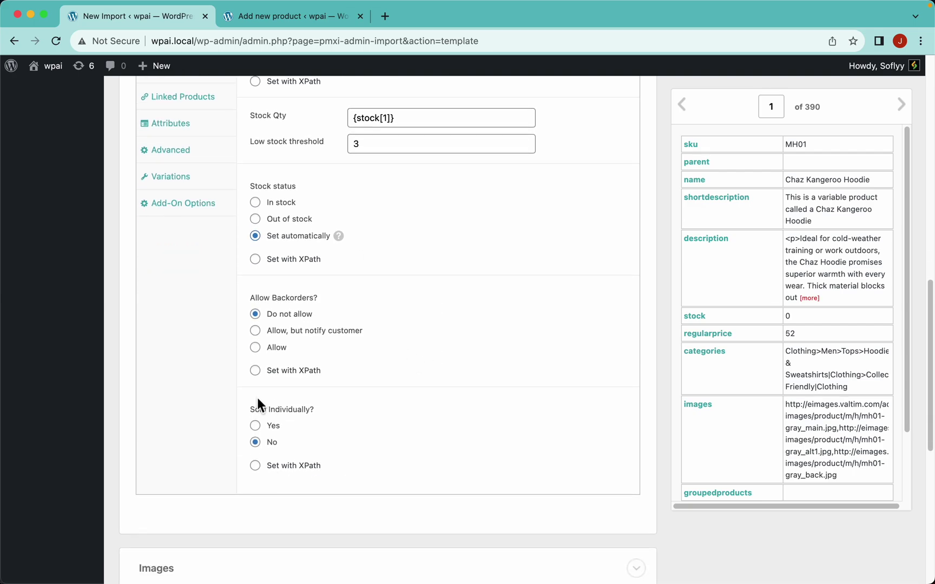
scroll(442, 341, "up", 5)
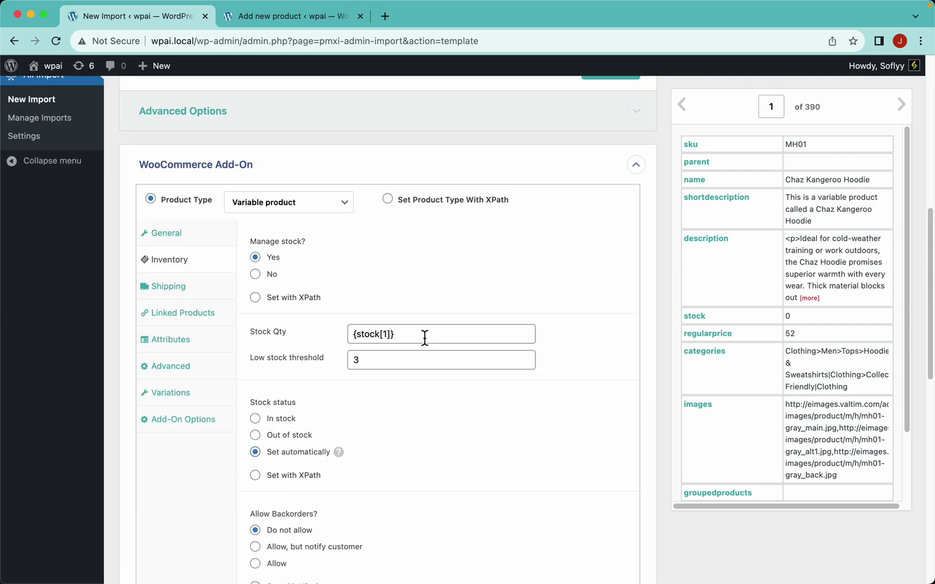
left_click(210, 295)
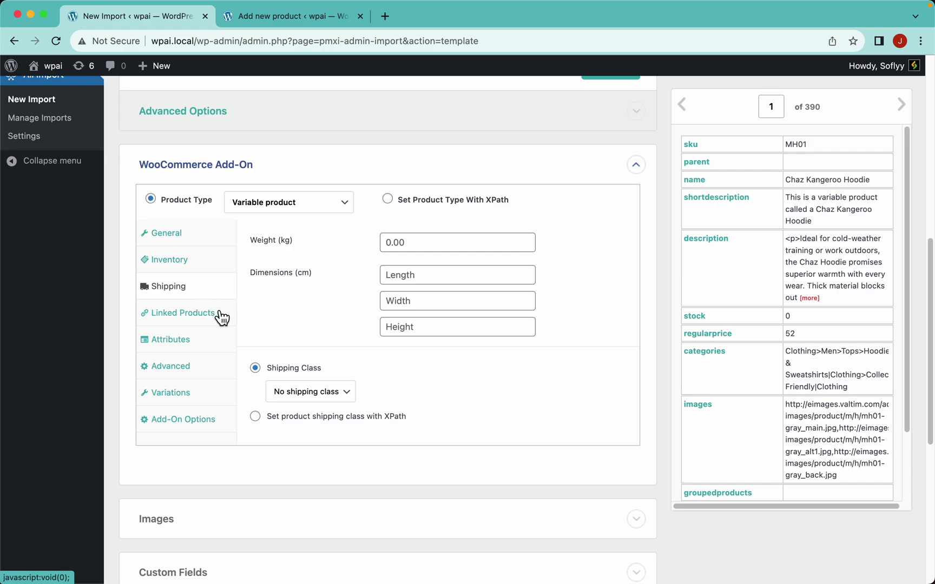
left_click(216, 317)
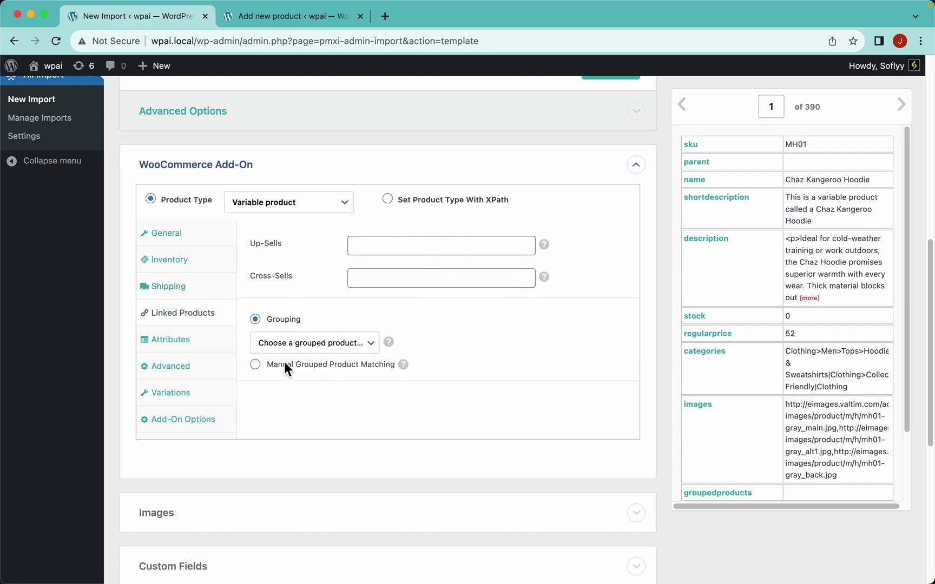
scroll(795, 314, "down", 3)
scroll(799, 311, "up", 3)
Step: Define a Size attribute with attribute1values and a Color attribute with attribute2values as their values
left_click(210, 351)
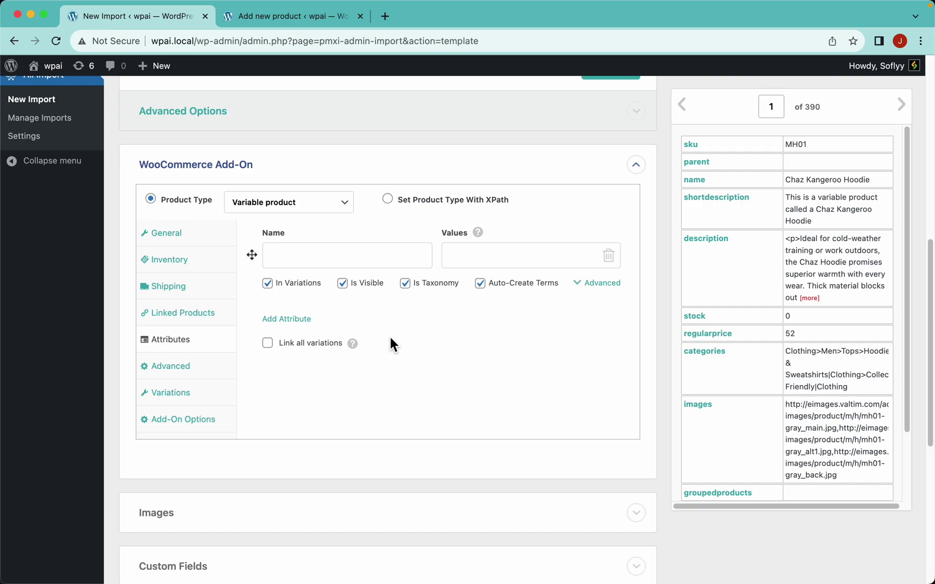
scroll(782, 306, "down", 3)
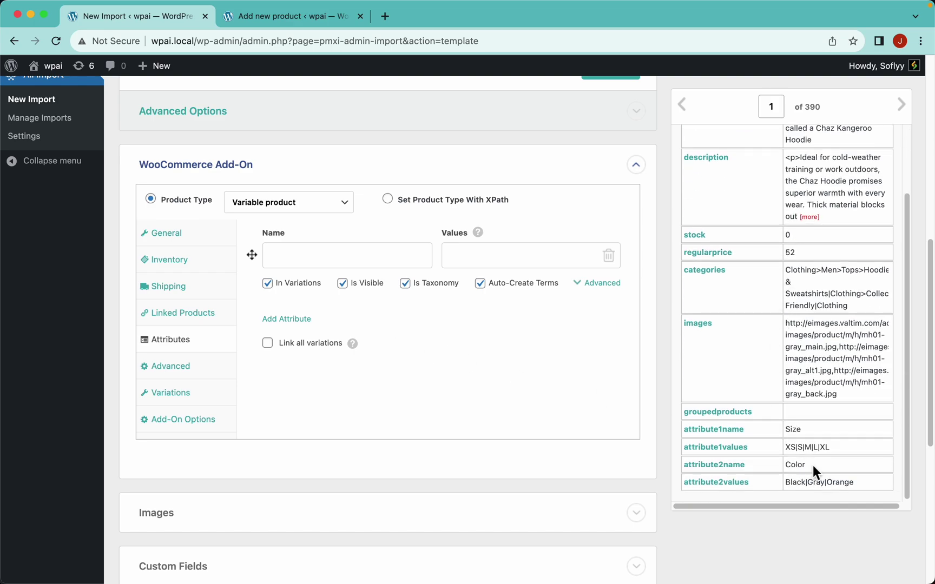
left_click(319, 256)
type("Size")
left_click(288, 334)
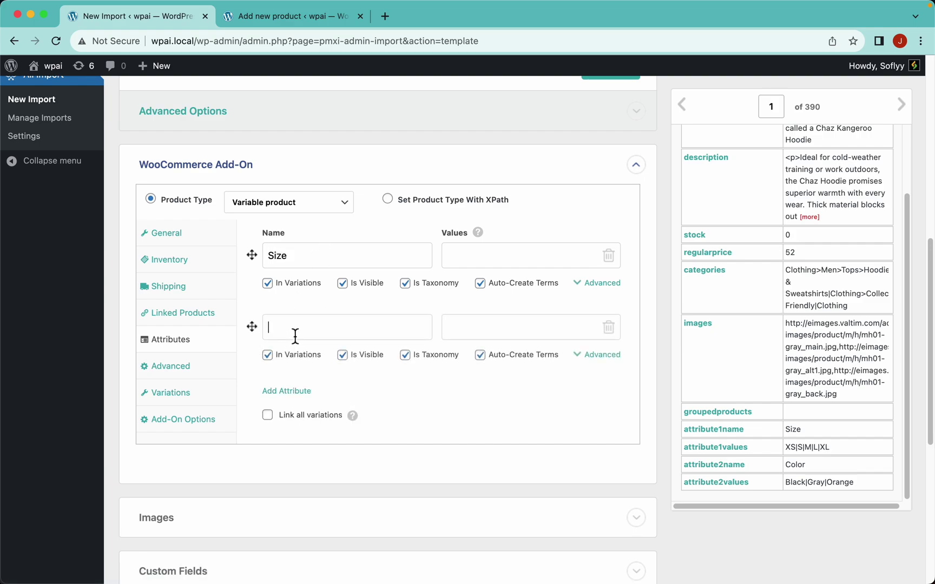
type("Color")
left_click_drag(708, 448, 500, 254)
left_click_drag(709, 483, 540, 326)
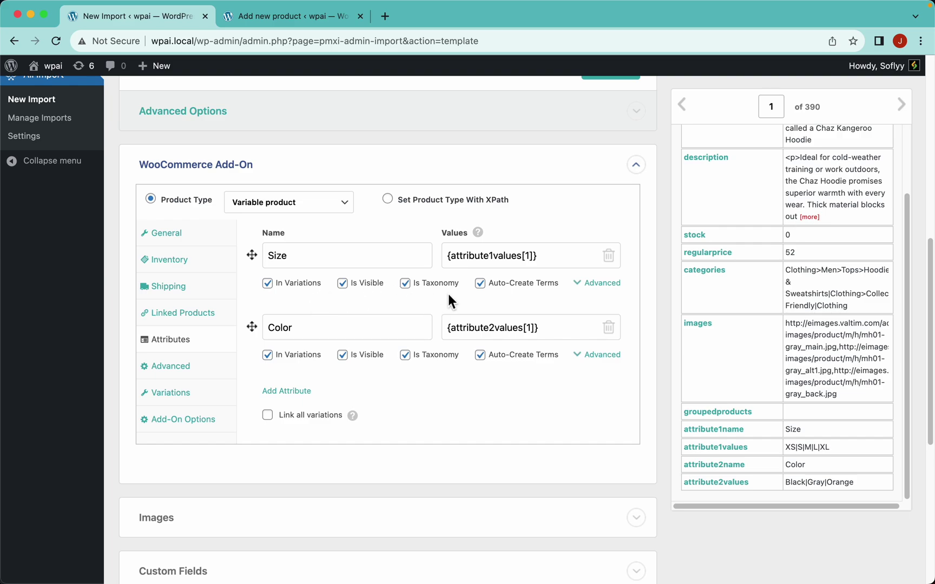
Step: Examine the Size attribute's advanced options and the help text for Link all variations
left_click(600, 284)
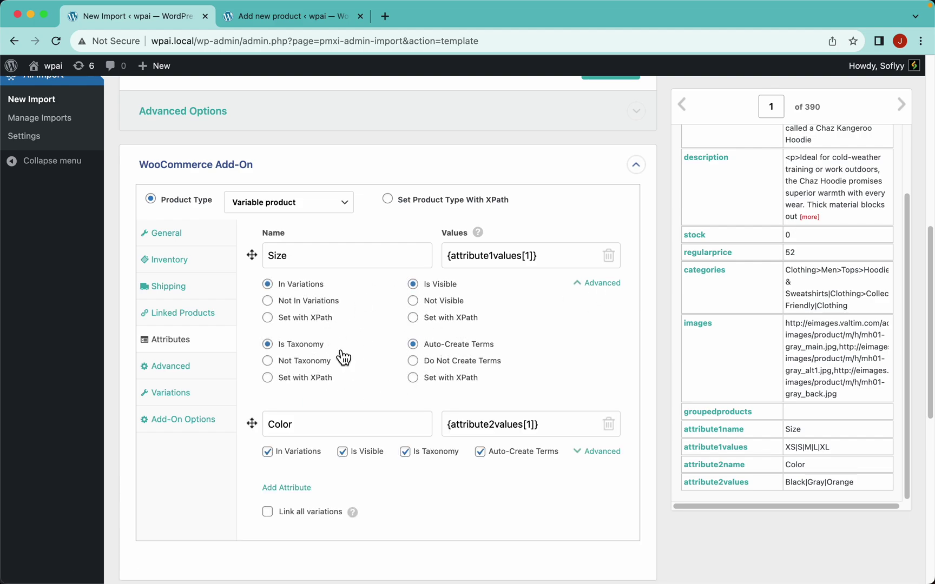
left_click(601, 283)
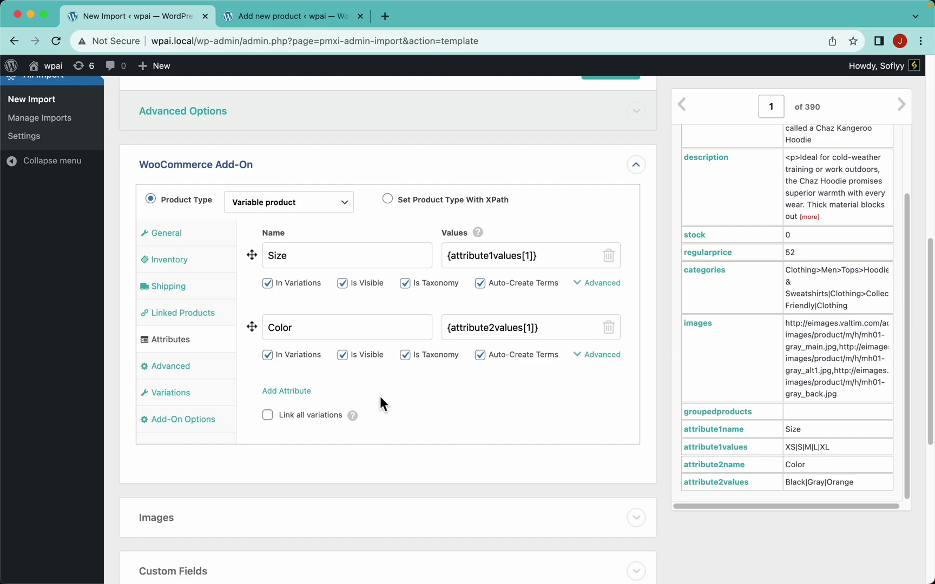
scroll(380, 402, "down", 2)
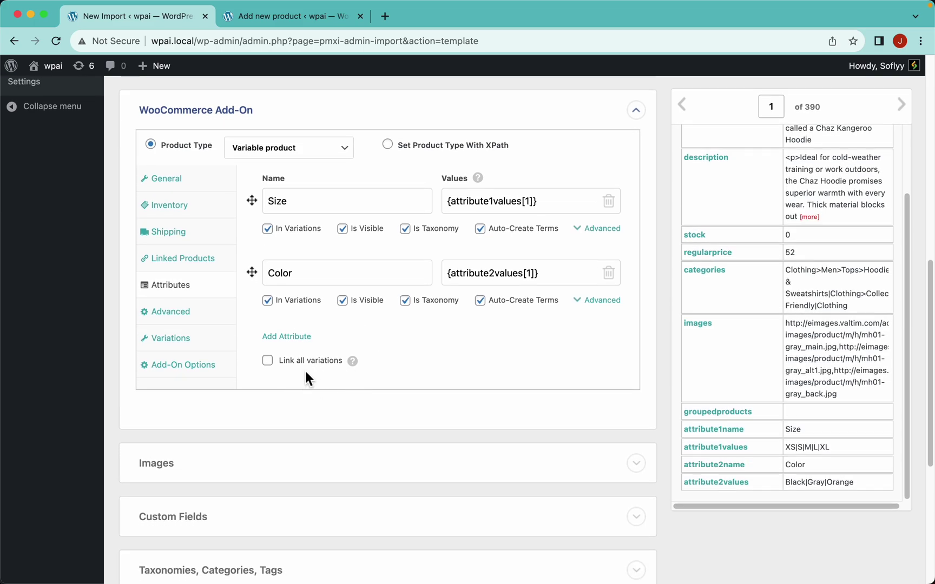
mouse_move(358, 365)
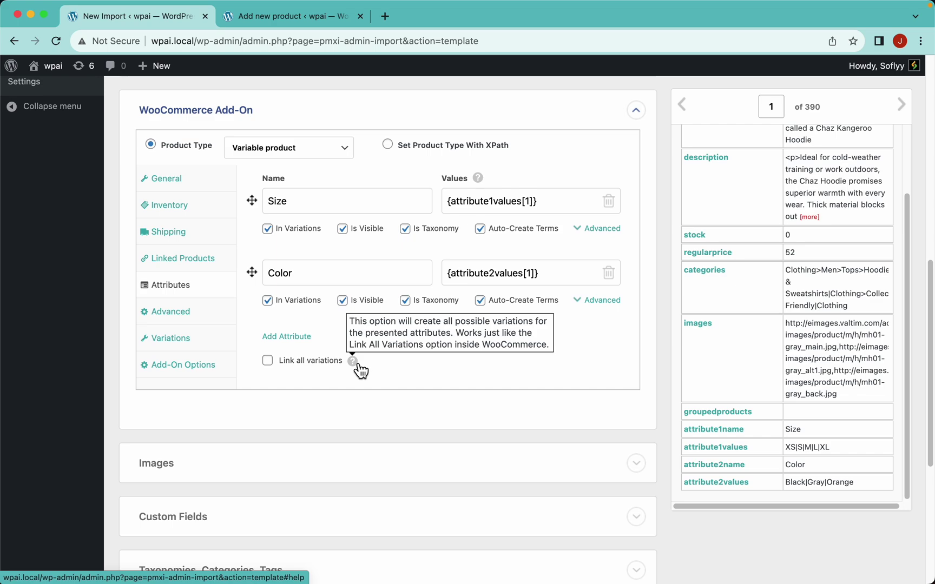
Step: Check the variation rows in the WooCommerce-Import spreadsheet, and return to the import template to view its variation settings
key("super+Tab")
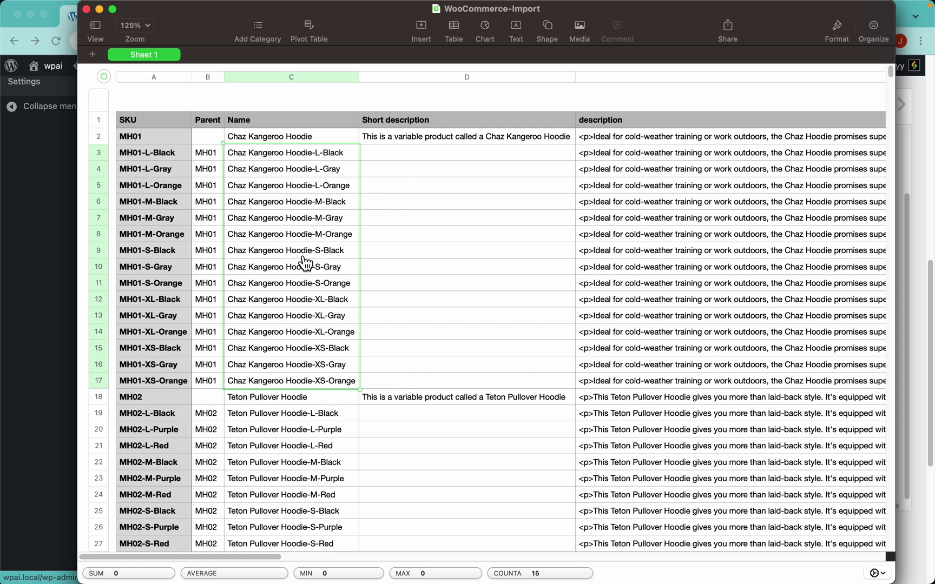
key("super+Tab")
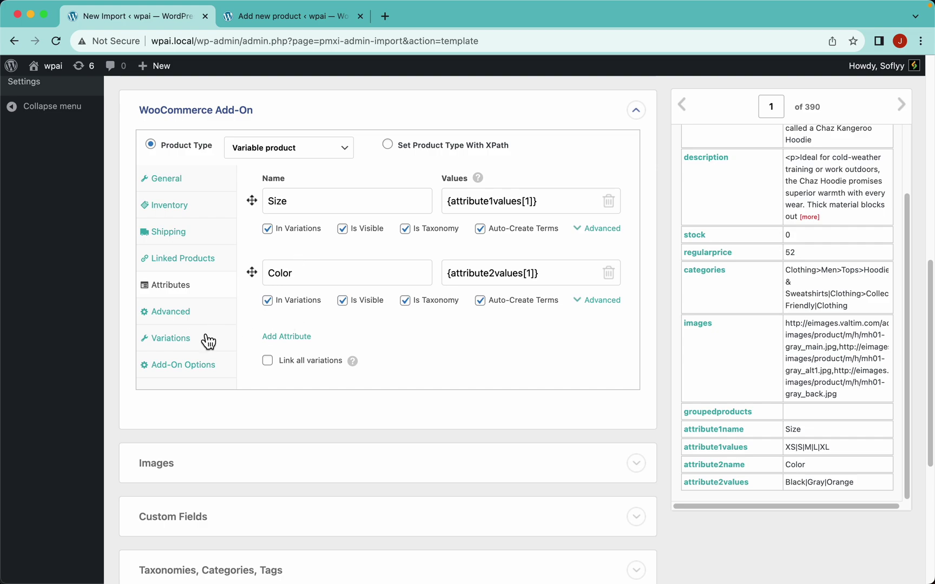
left_click(223, 350)
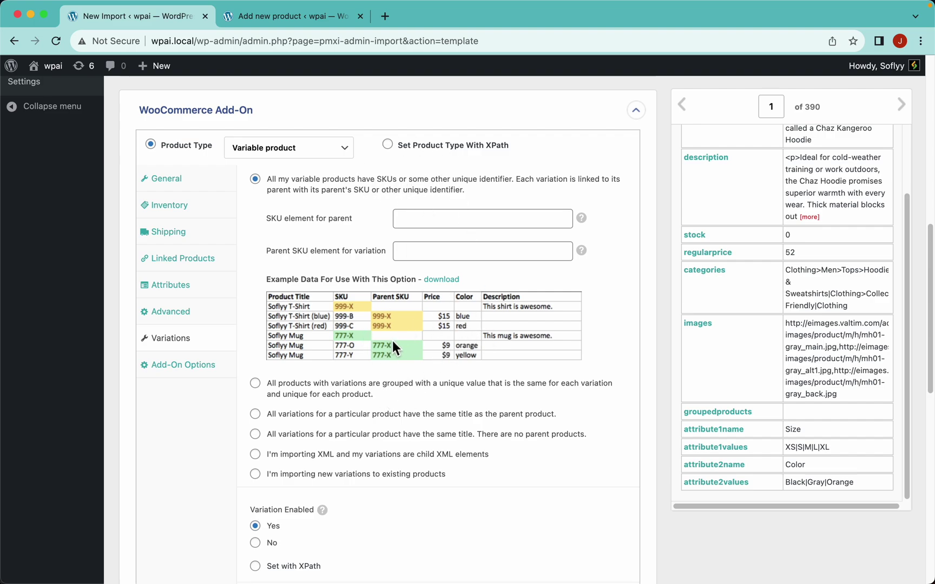
scroll(720, 292, "up", 3)
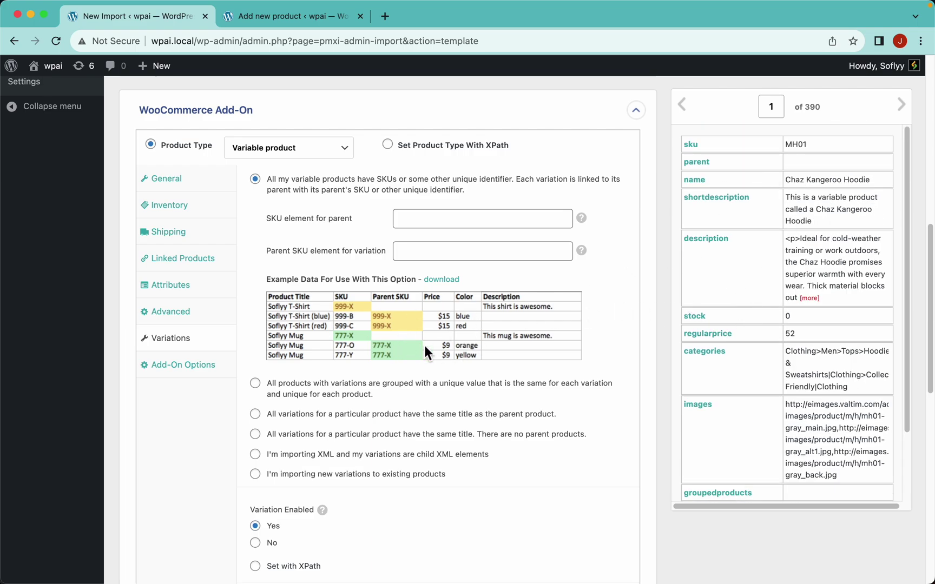
Step: Try linking variations by the same title as the parent product, with the name element mapped to Product Title
left_click(403, 427)
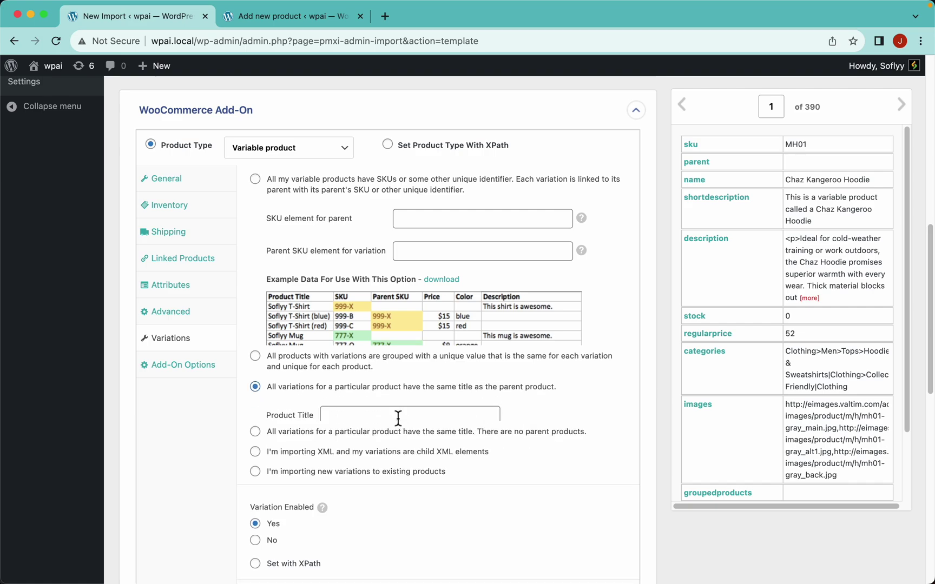
scroll(396, 351, "up", 5)
scroll(396, 351, "left", 3)
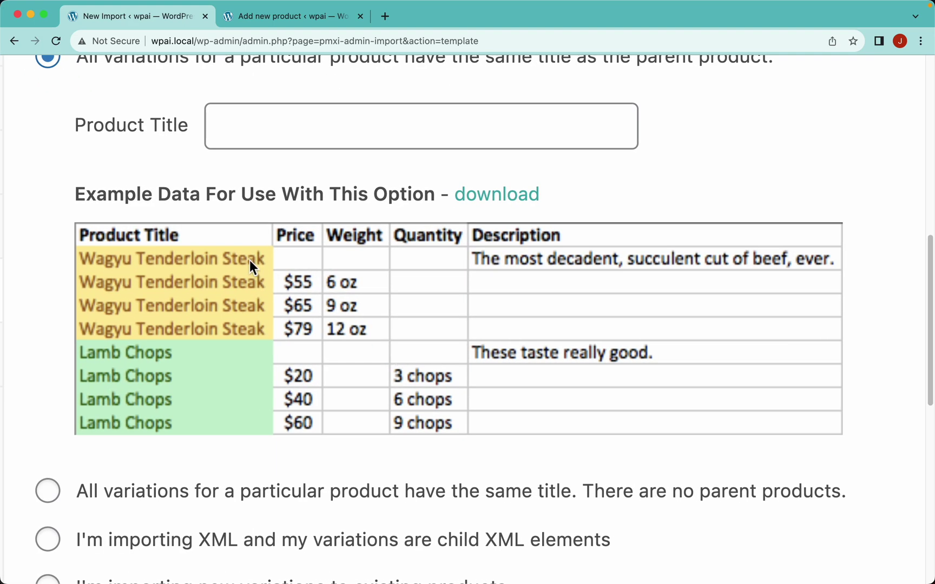
scroll(233, 265, "up", 1)
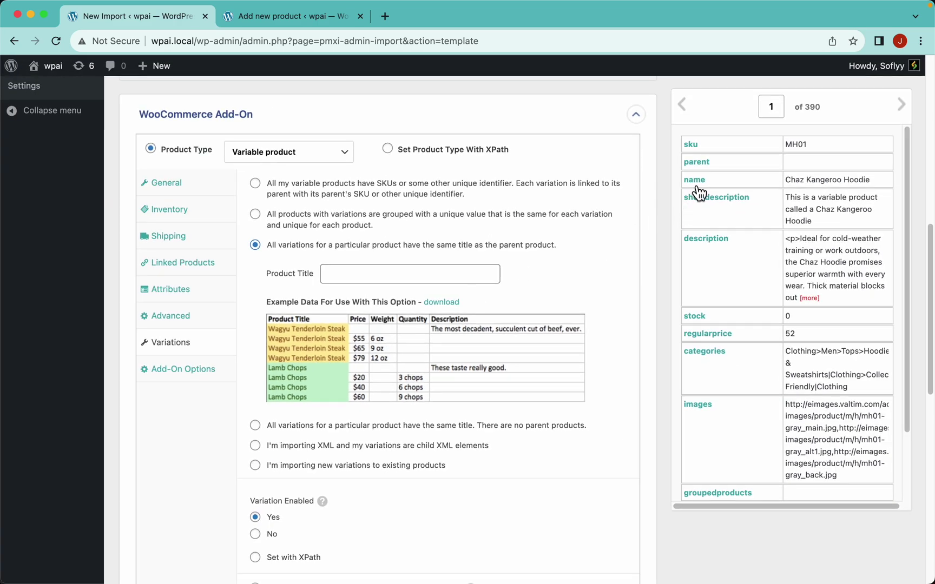
left_click_drag(695, 180, 436, 275)
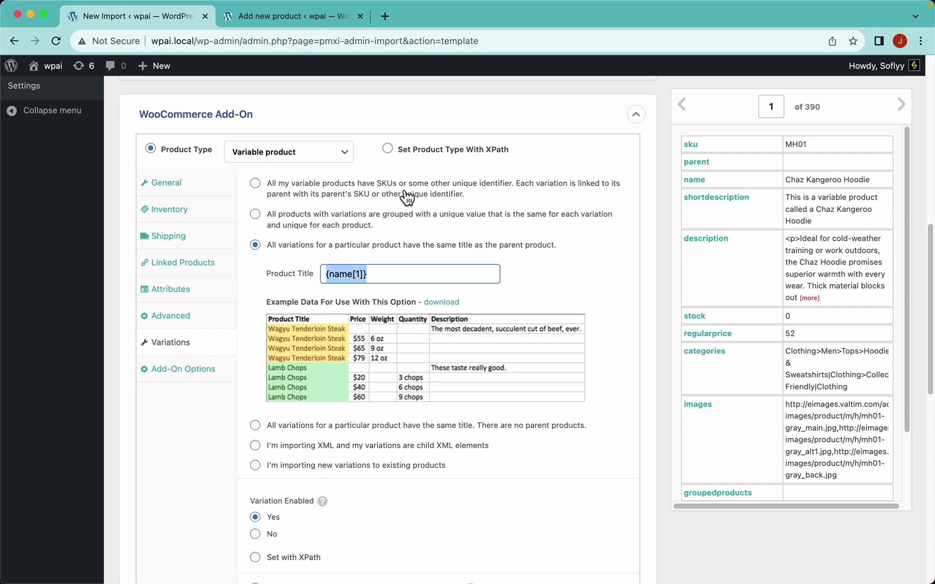
Step: Choose the variation option for products with the same title and no parent products, and examine its fields and example data
left_click(385, 432)
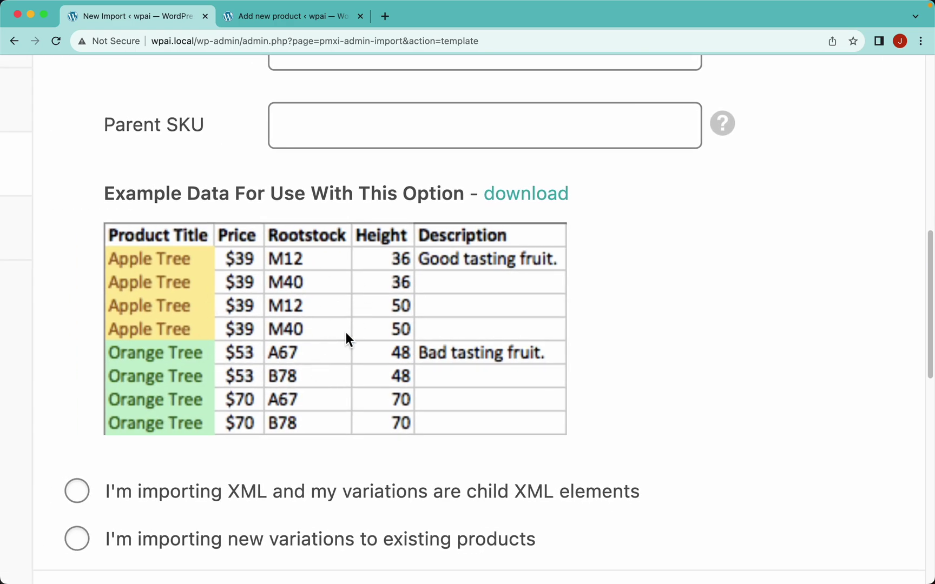
scroll(342, 338, "down", 5)
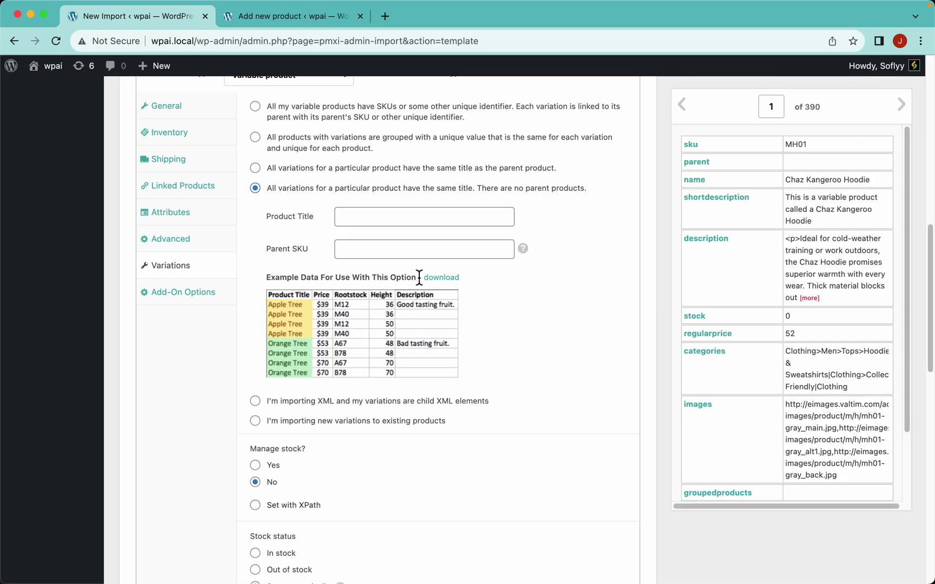
scroll(419, 278, "up", 3)
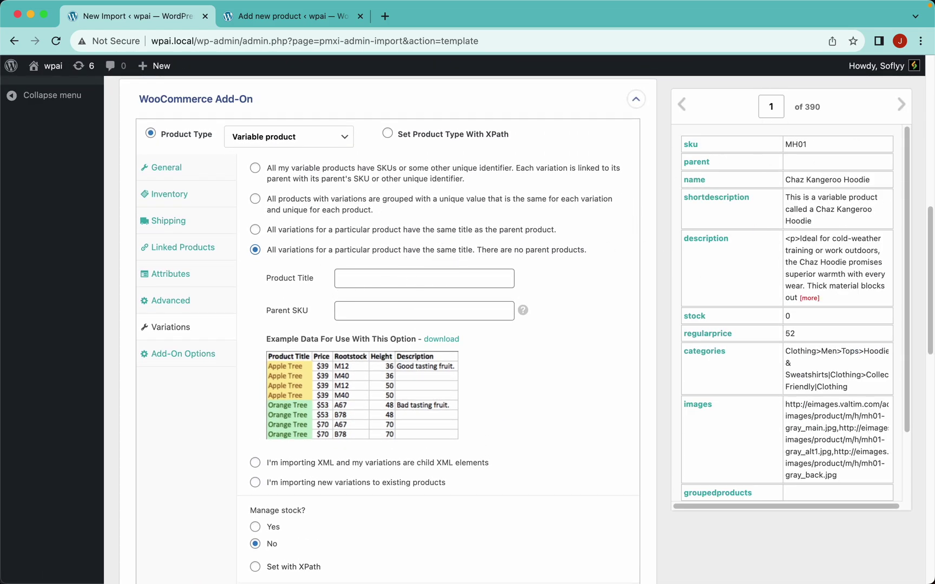
Step: Link variations to parents by SKU or unique identifier, and check the SKU and Parent columns in the WooCommerce-Import spreadsheet
left_click(580, 179)
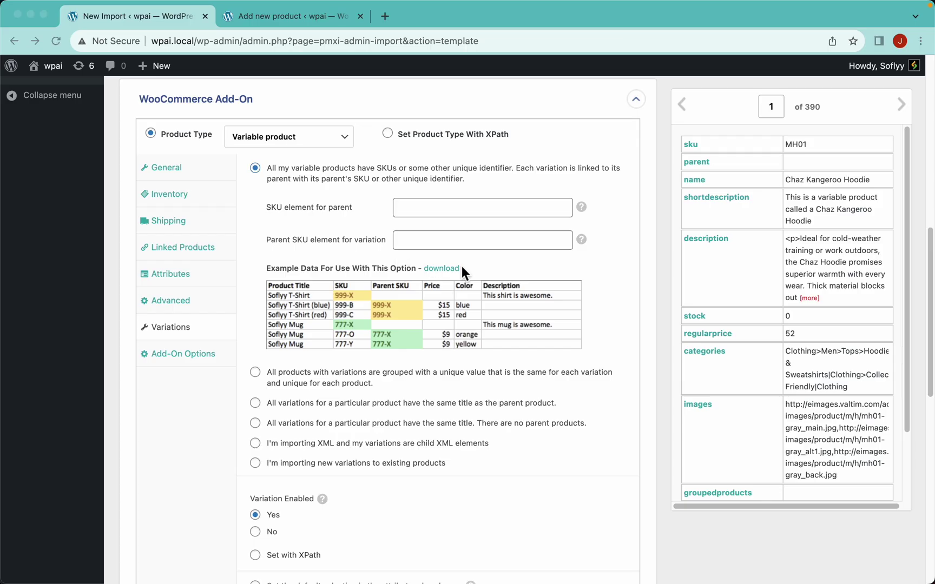
key("super+Tab")
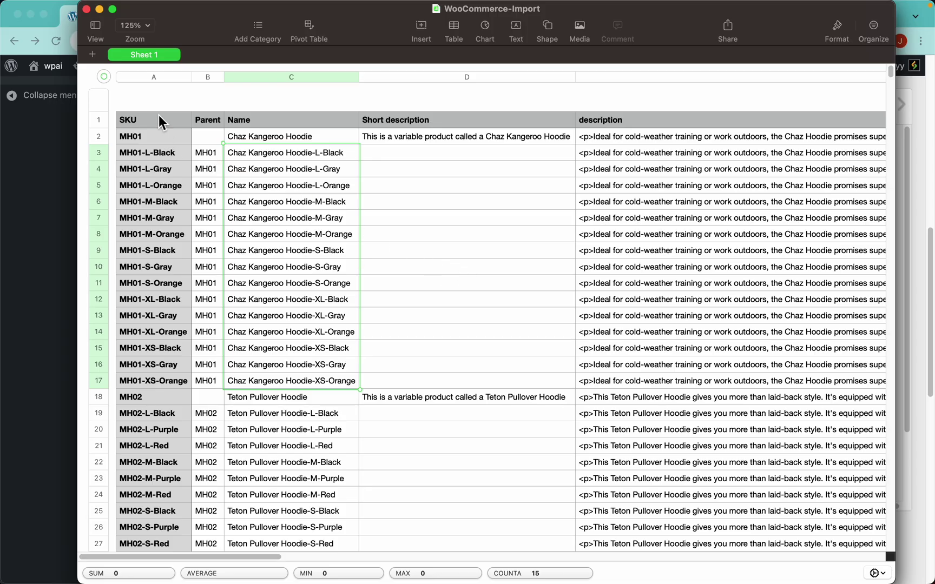
left_click_drag(158, 114, 161, 377)
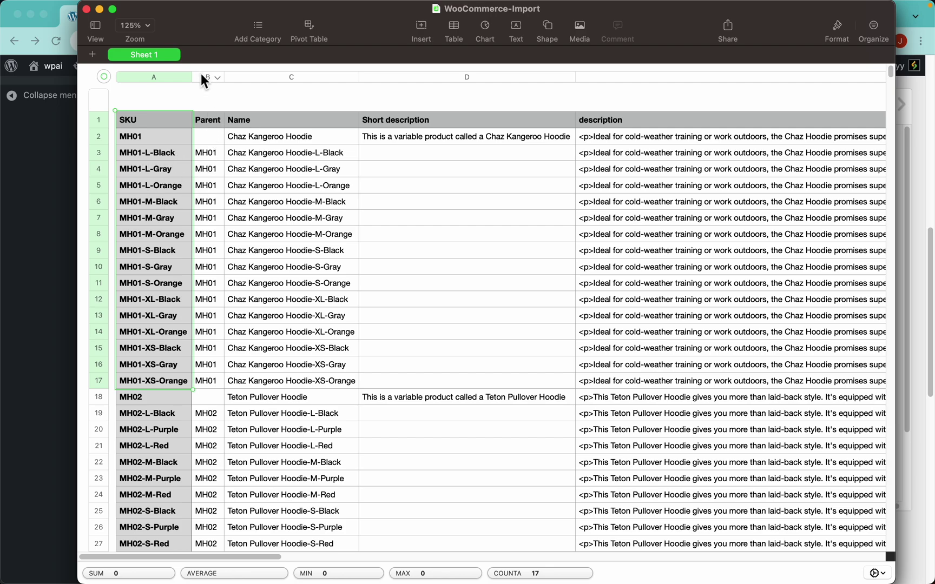
left_click(208, 124)
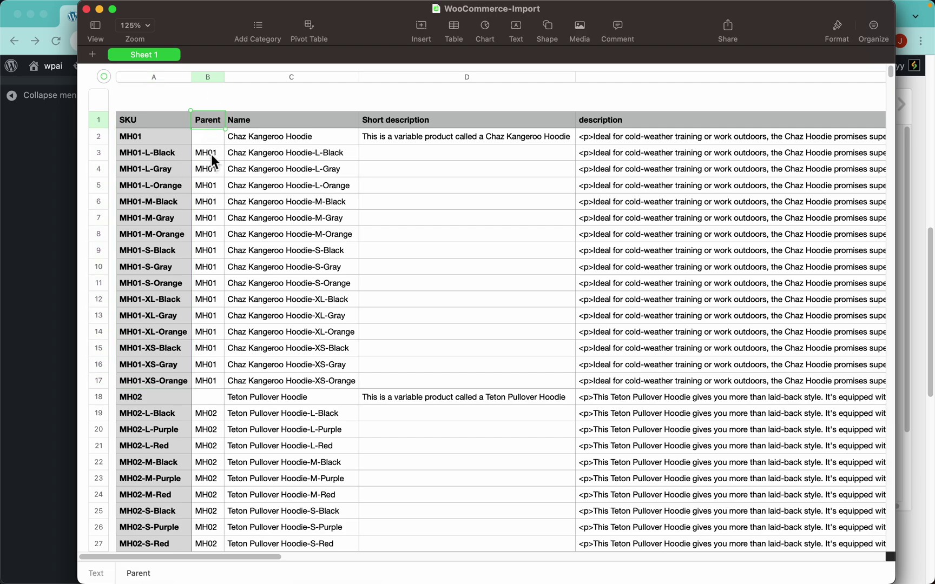
left_click_drag(211, 155, 209, 379)
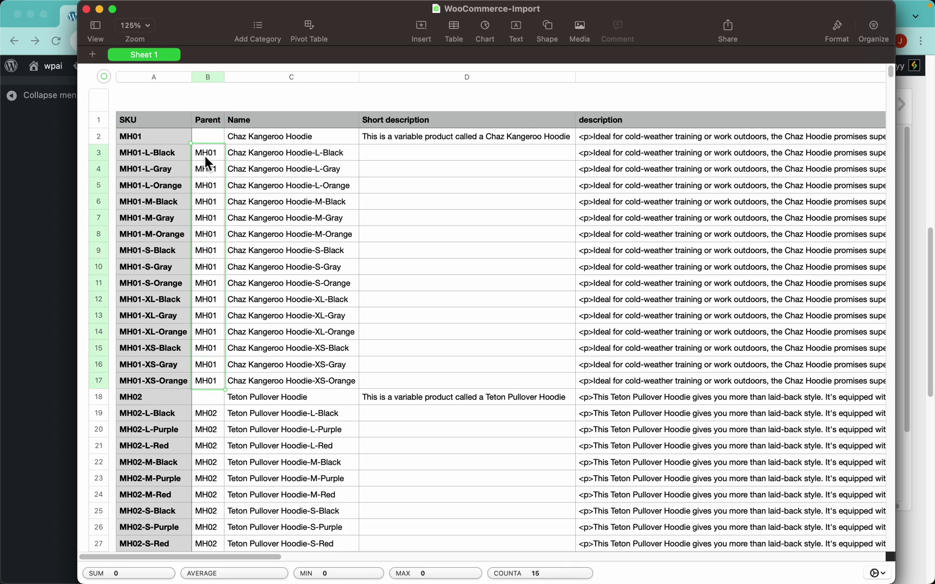
left_click(99, 137)
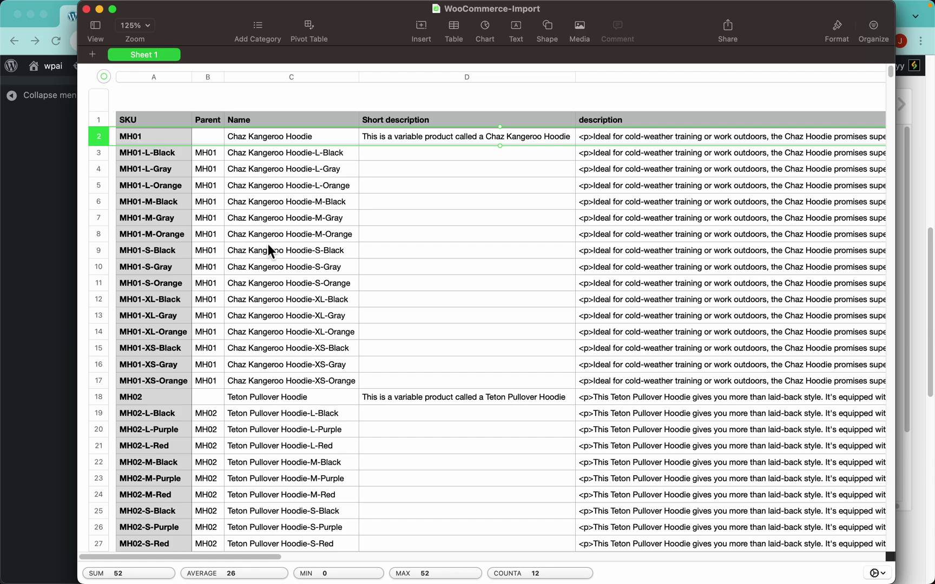
Step: Return to the import template and map sku to SKU element for parent and parent to Parent SKU element for variation
key("super+Tab")
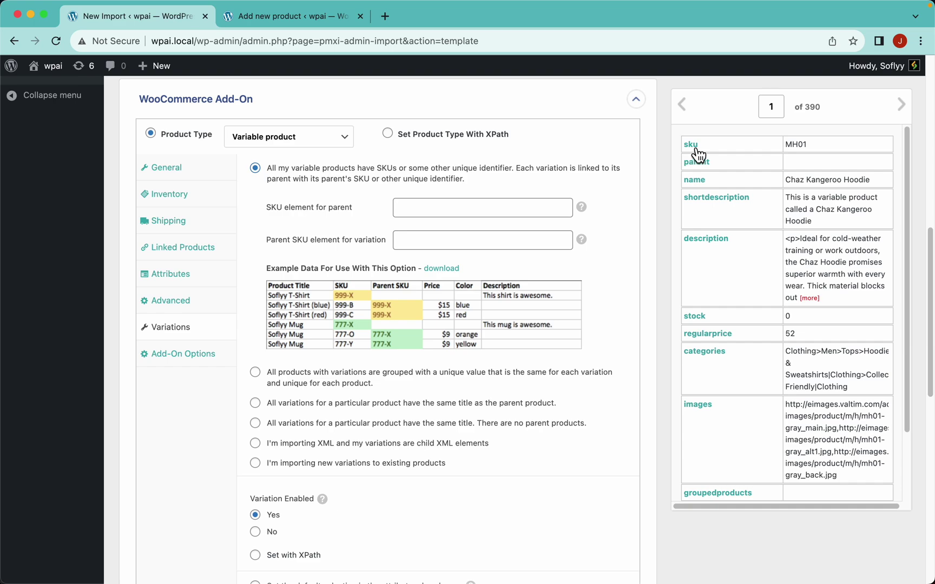
left_click_drag(697, 155, 526, 203)
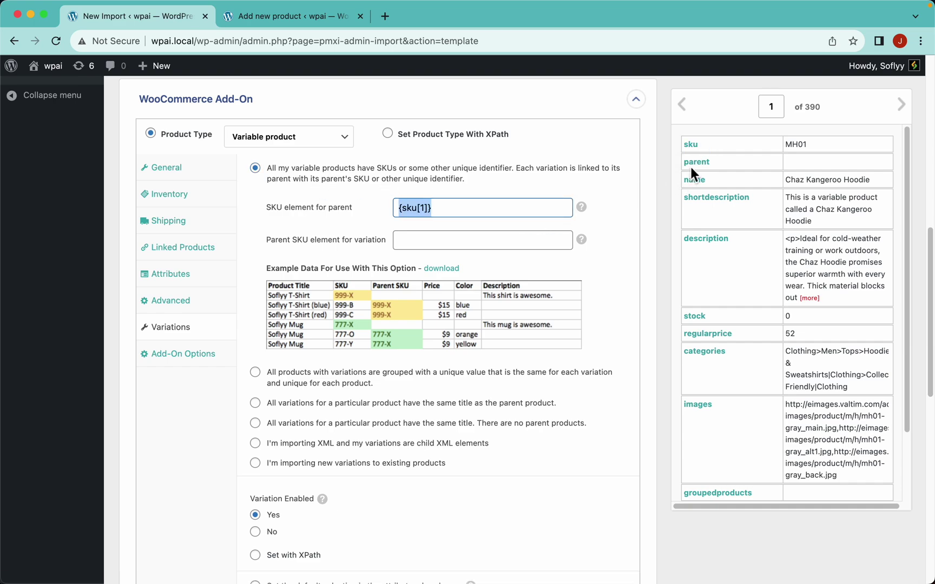
left_click_drag(691, 166, 481, 236)
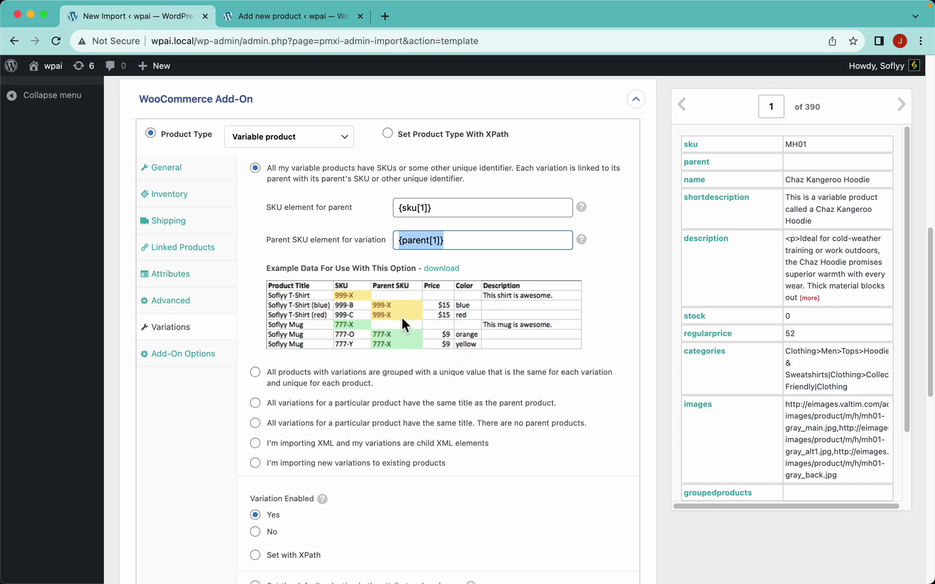
Step: Examine the Variation Enabled settings, the default dropdown selections, and the option to create products with no variations as simple products
scroll(532, 311, "down", 5)
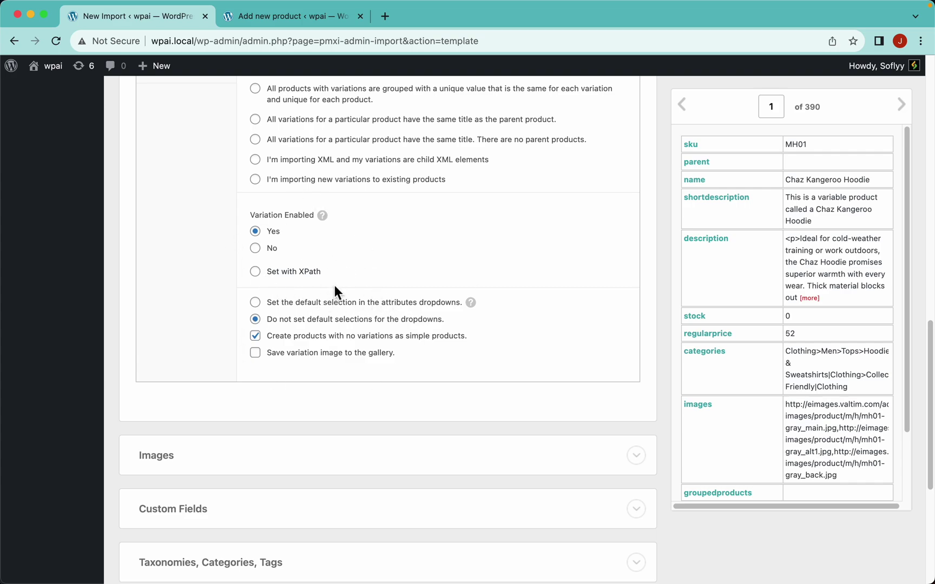
scroll(406, 344, "up", 5)
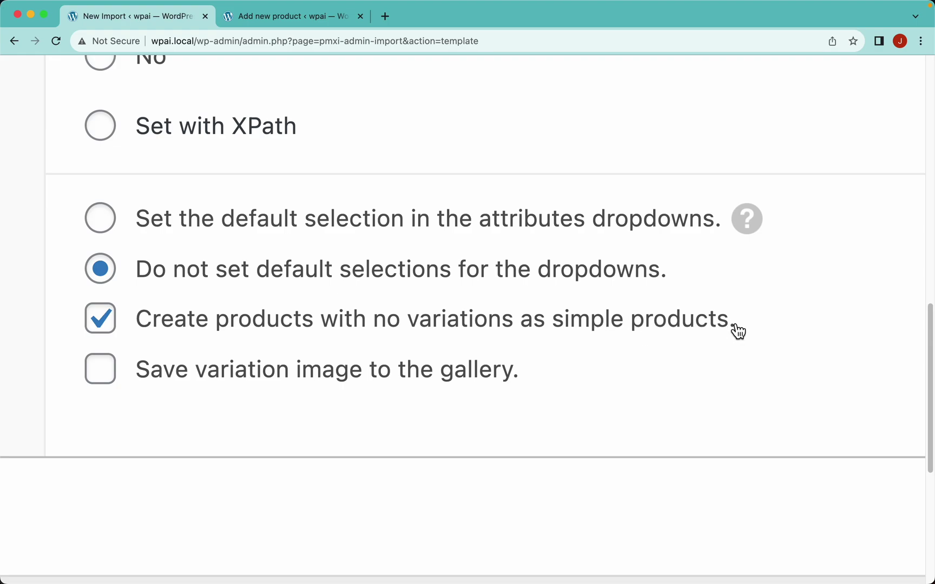
scroll(805, 325, "down", 5)
scroll(409, 297, "up", 2)
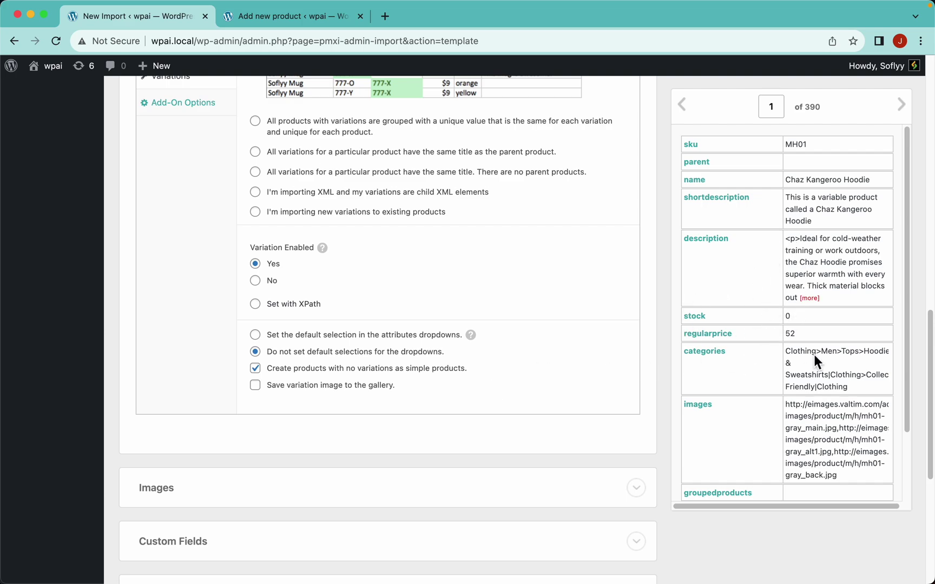
left_click_drag(469, 369, 266, 384)
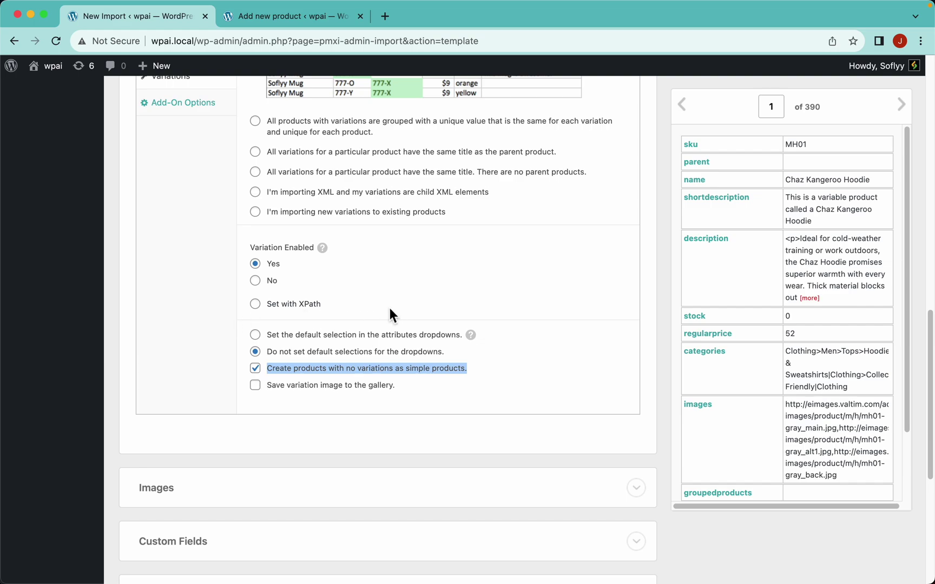
Step: View the available product types, keeping Variable product as the selection
scroll(320, 232, "up", 5)
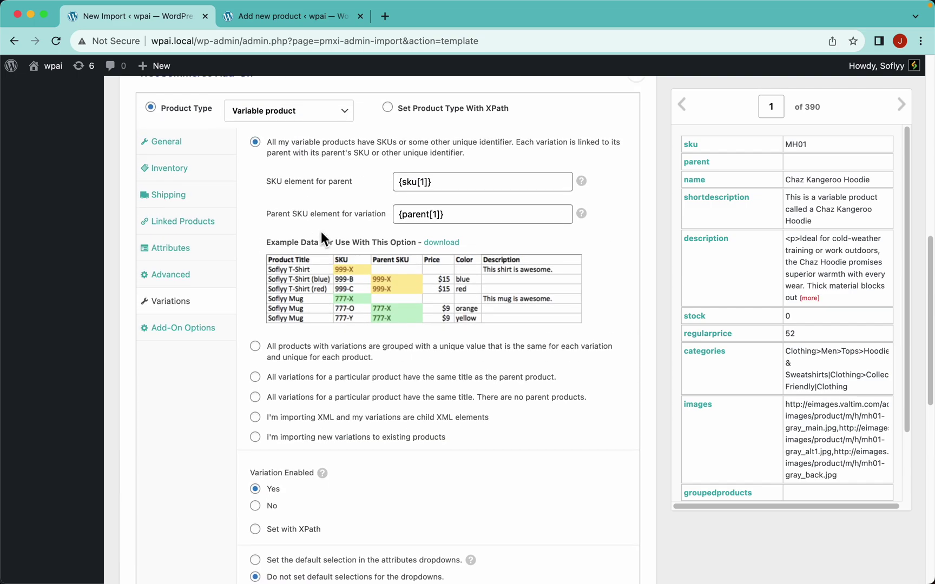
left_click(286, 125)
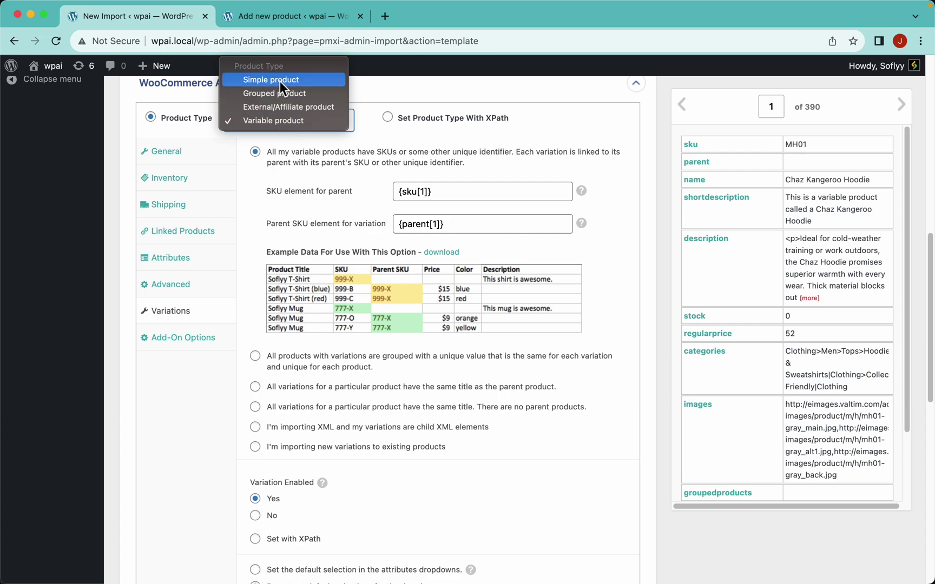
left_click(254, 202)
scroll(459, 268, "down", 3)
scroll(458, 269, "up", 4)
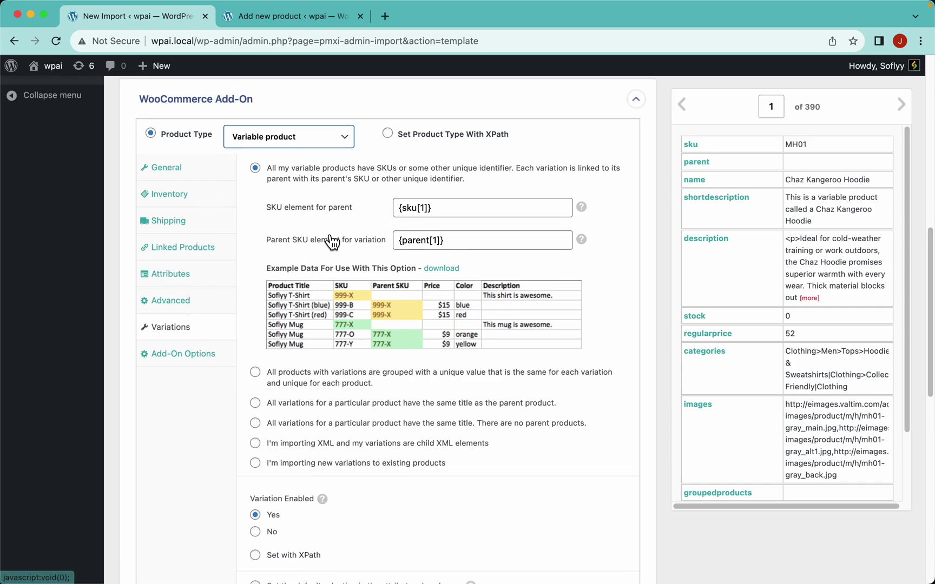
Step: Review the General, Inventory and Attributes settings of the WooCommerce Add-On, and return to the Variations settings
left_click(222, 169)
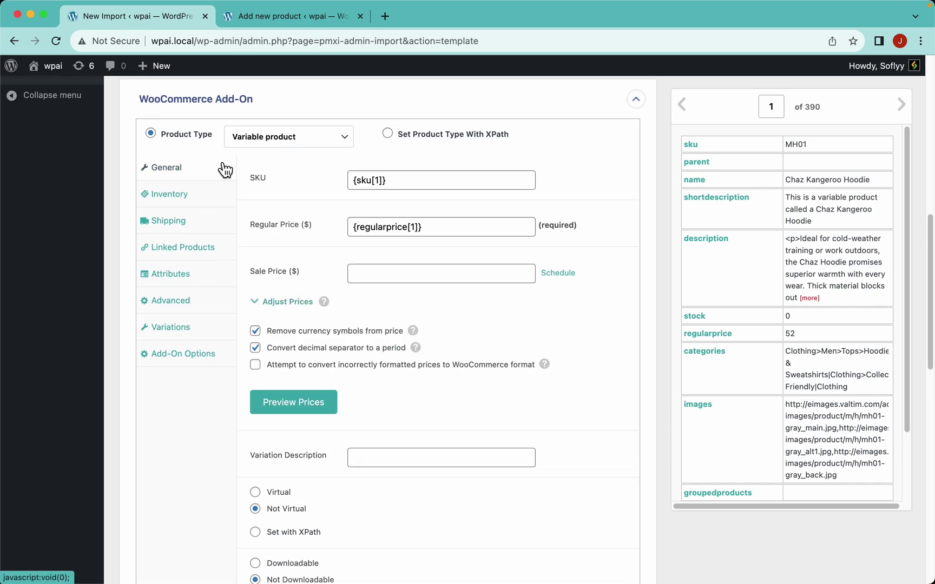
left_click(198, 199)
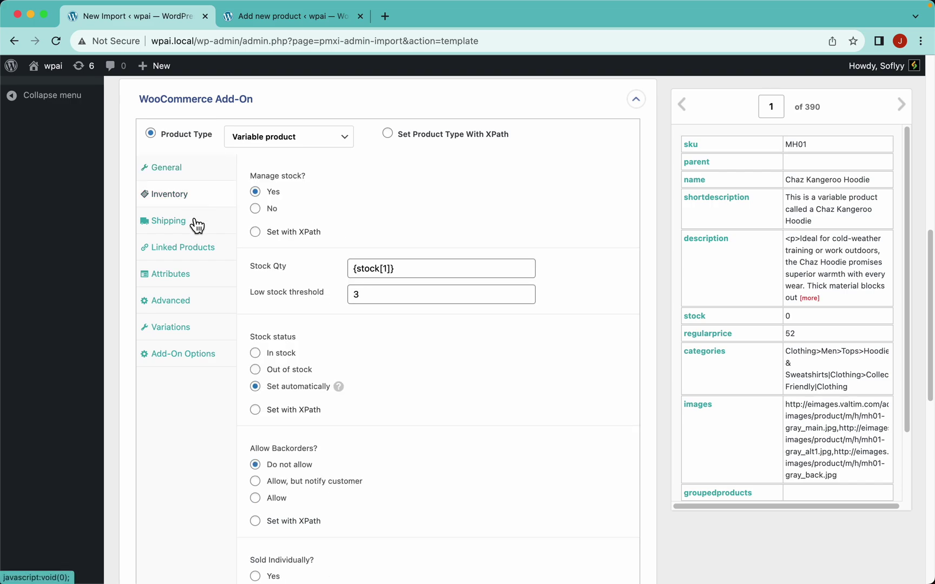
left_click(199, 273)
left_click(204, 337)
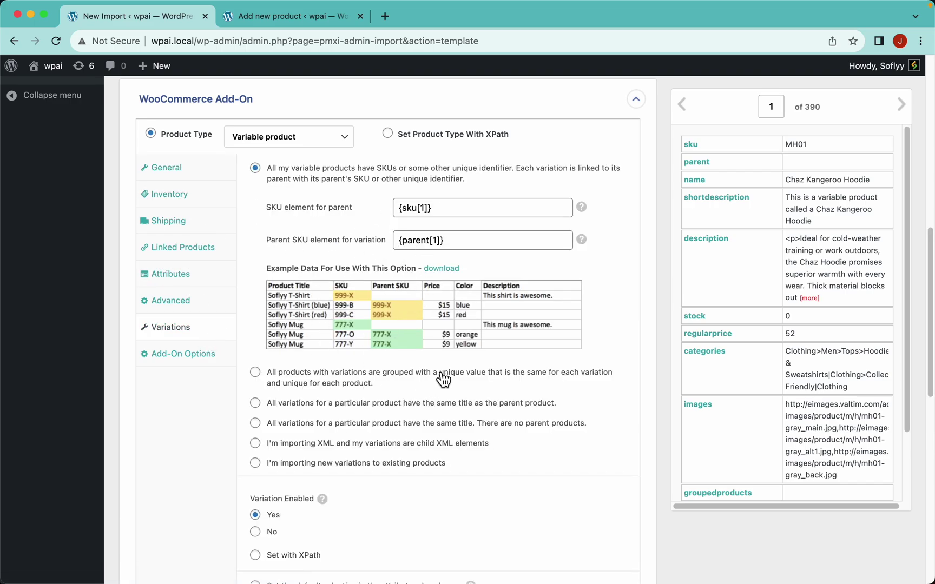
Step: Open the Images section of the template and examine the image URLs in the file's images element
scroll(439, 377, "down", 10)
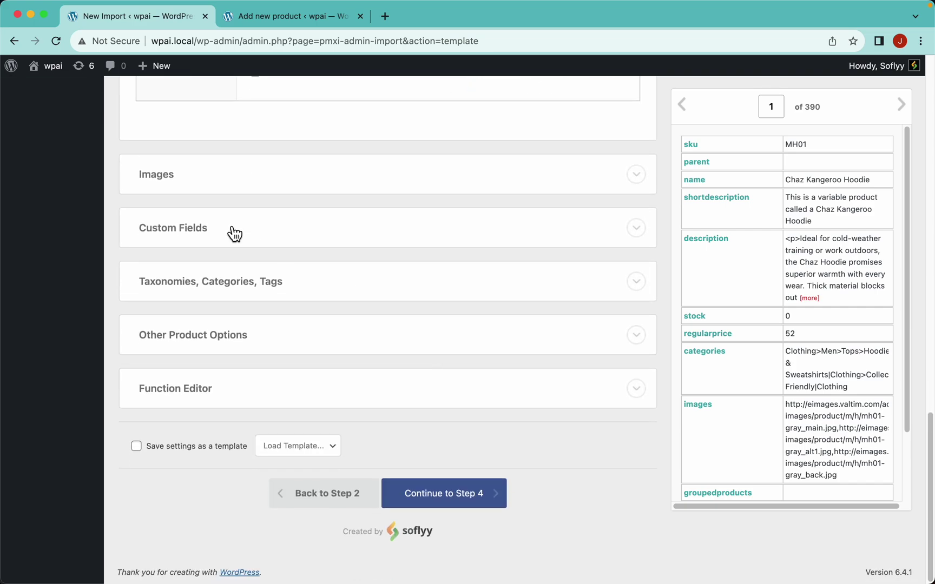
left_click(231, 189)
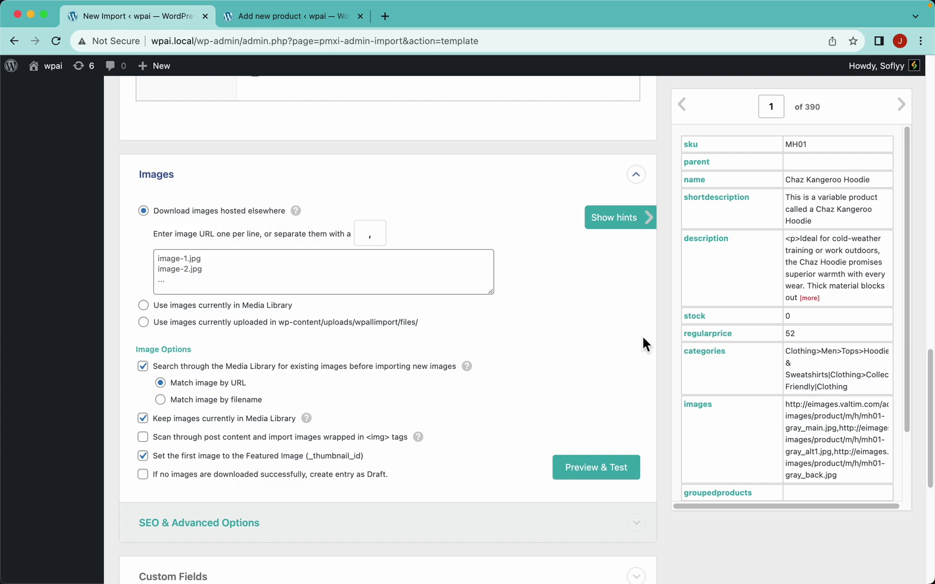
scroll(743, 322, "up", 5)
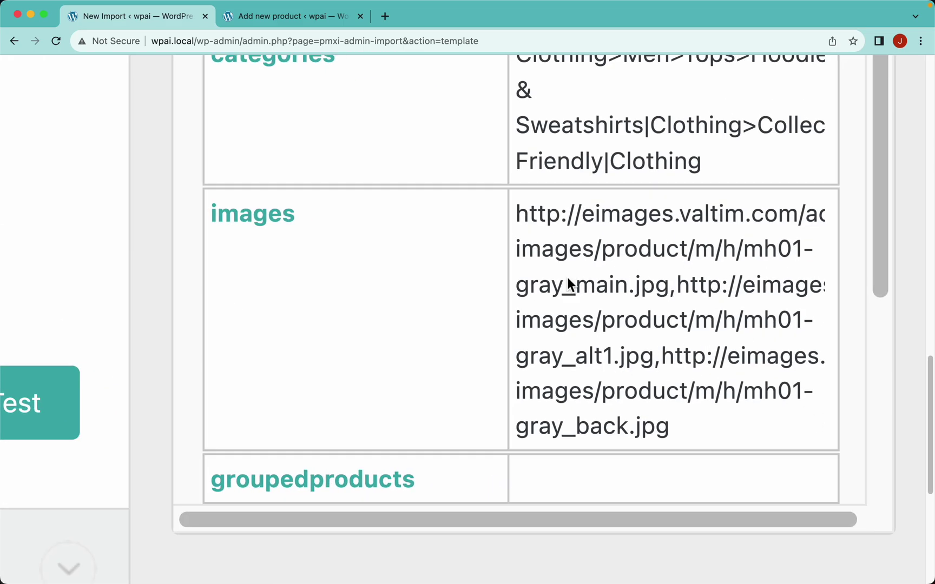
scroll(714, 241, "down", 5)
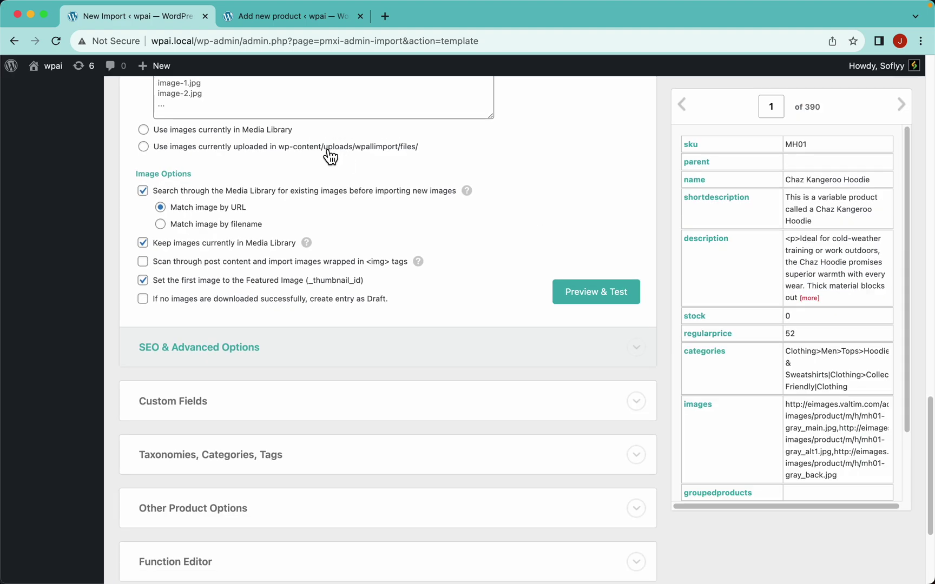
Step: Try the options for using images in the Media Library and images uploaded in wp-content/uploads/wpallimport/files/
scroll(330, 157, "up", 2)
left_click(213, 254)
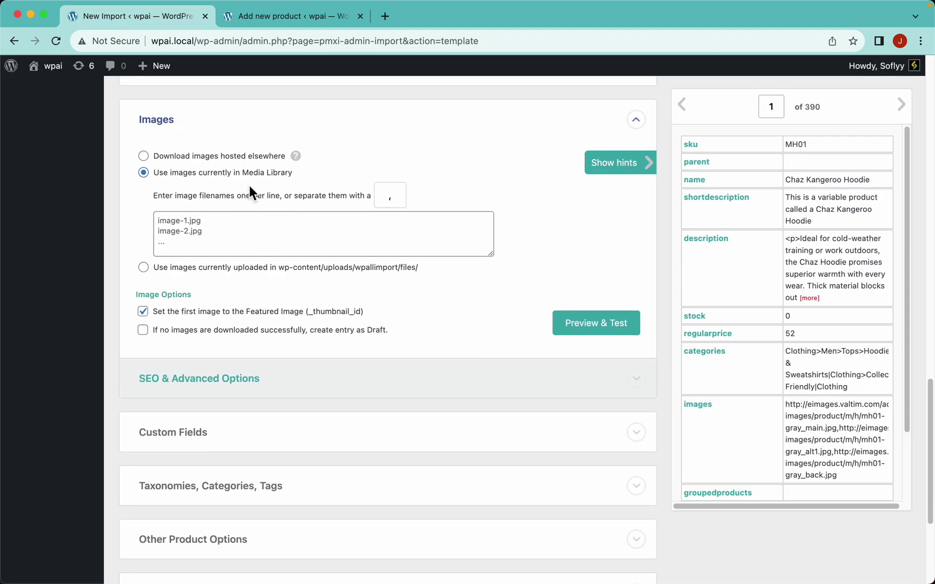
left_click(226, 268)
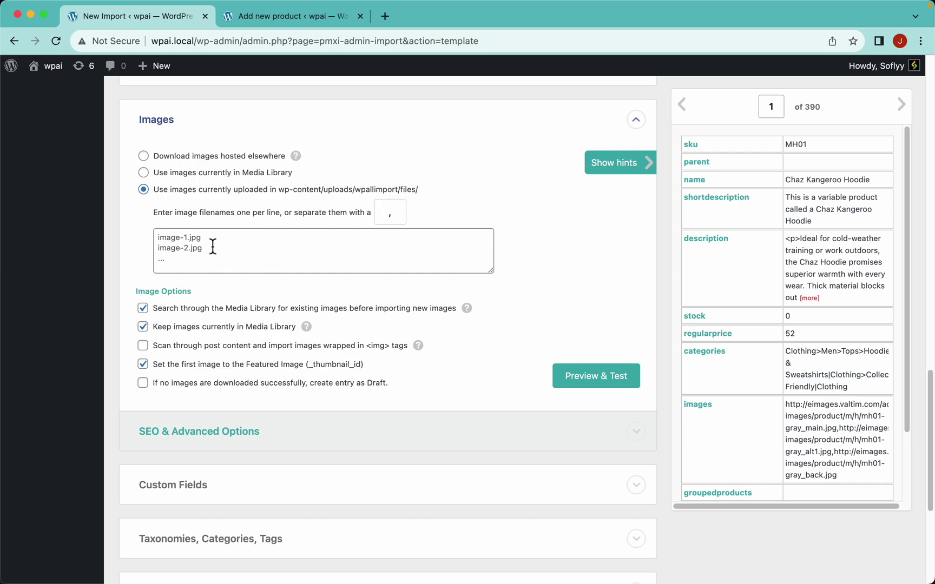
Step: Set the product images to download from elsewhere using the comma-separated images element, and test that the image URLs are accessible
left_click(209, 157)
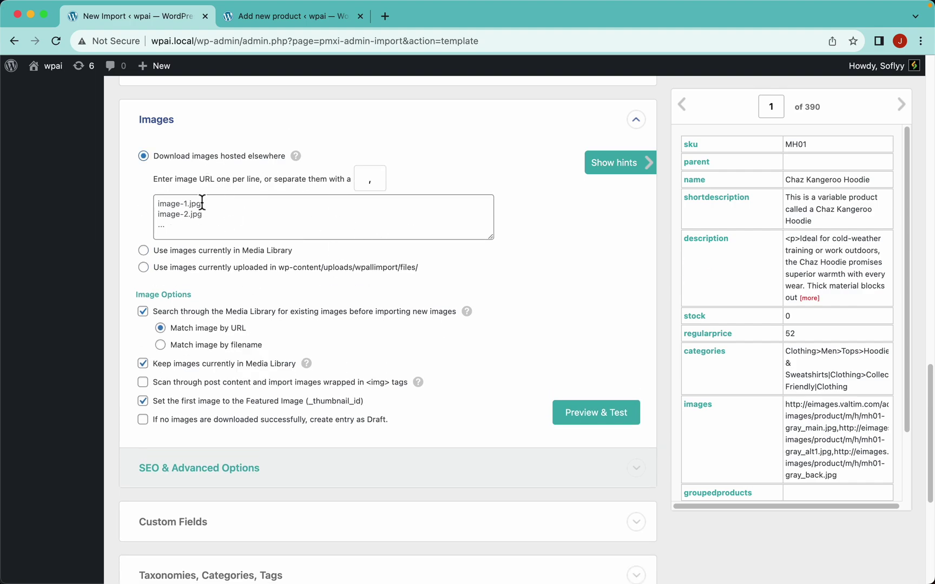
left_click_drag(701, 412, 402, 213)
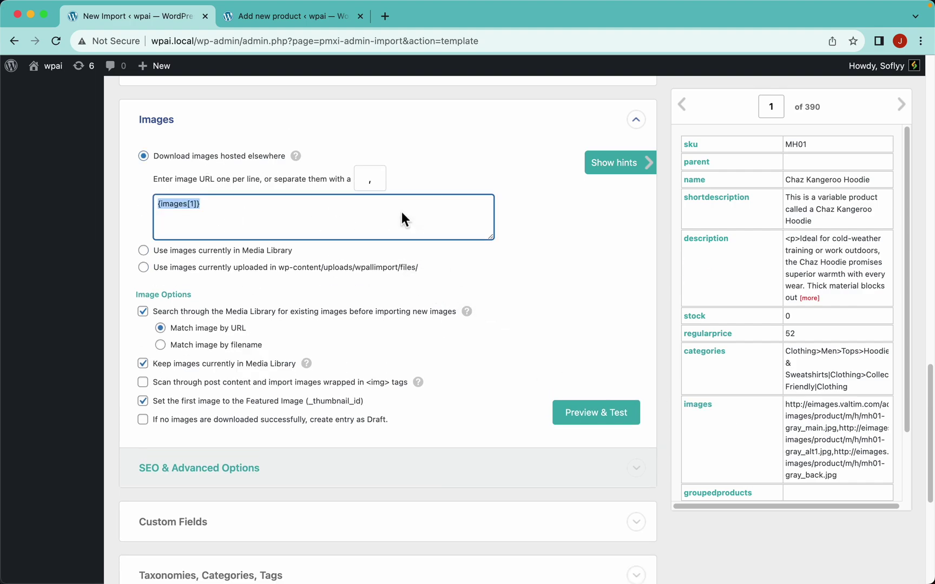
left_click(592, 417)
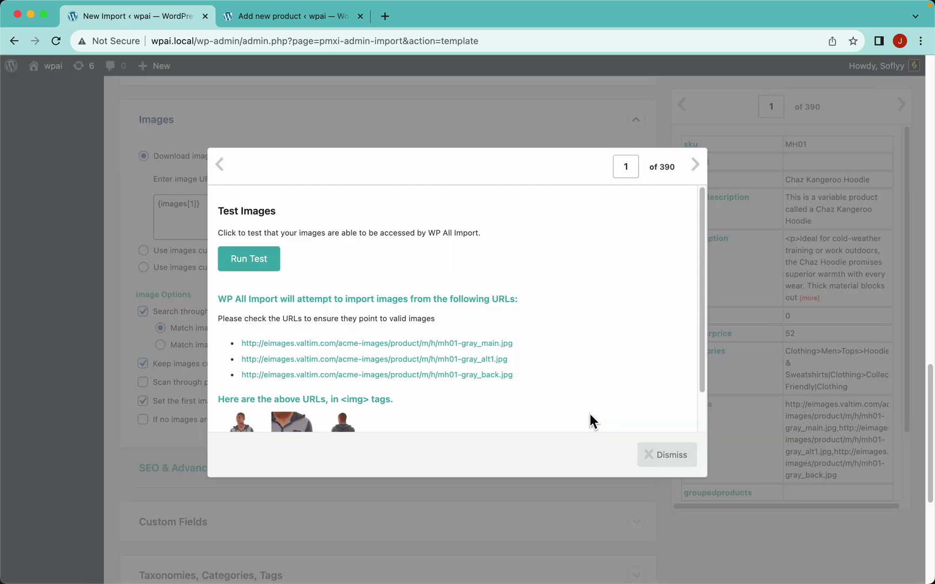
scroll(346, 324, "up", 1)
left_click(257, 265)
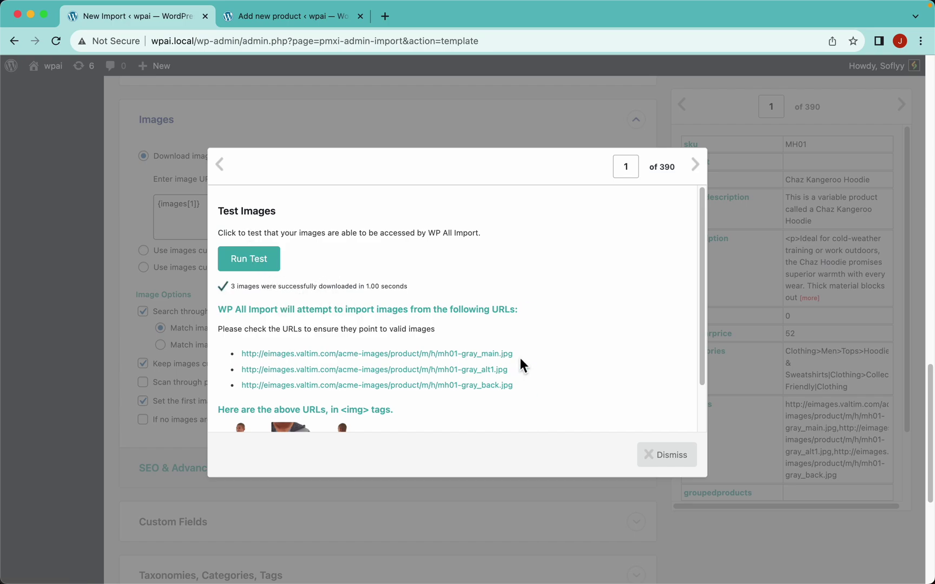
left_click(660, 455)
Step: Examine the image options and the help texts for importing img-tag images and searching the Media Library
scroll(460, 322, "down", 1)
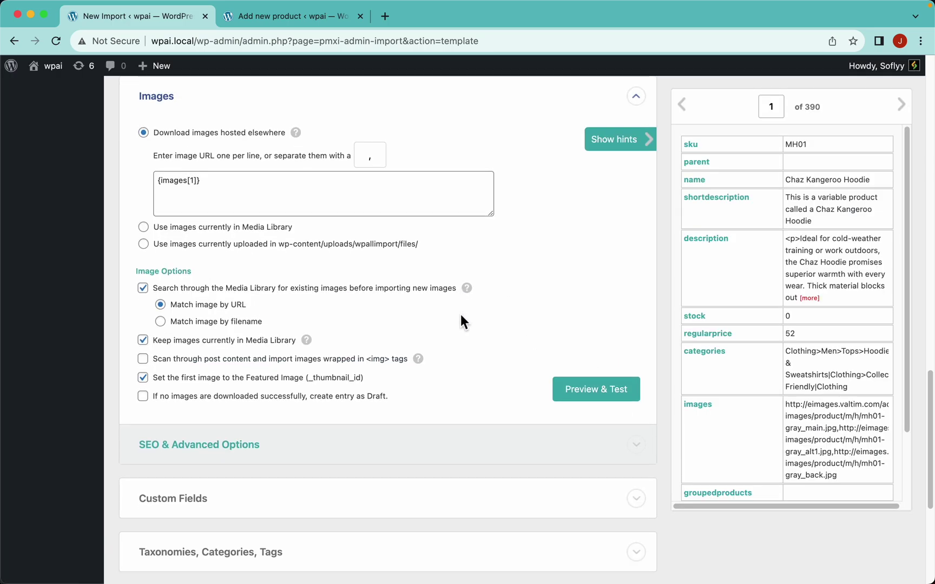
scroll(460, 322, "down", 3)
mouse_move(420, 292)
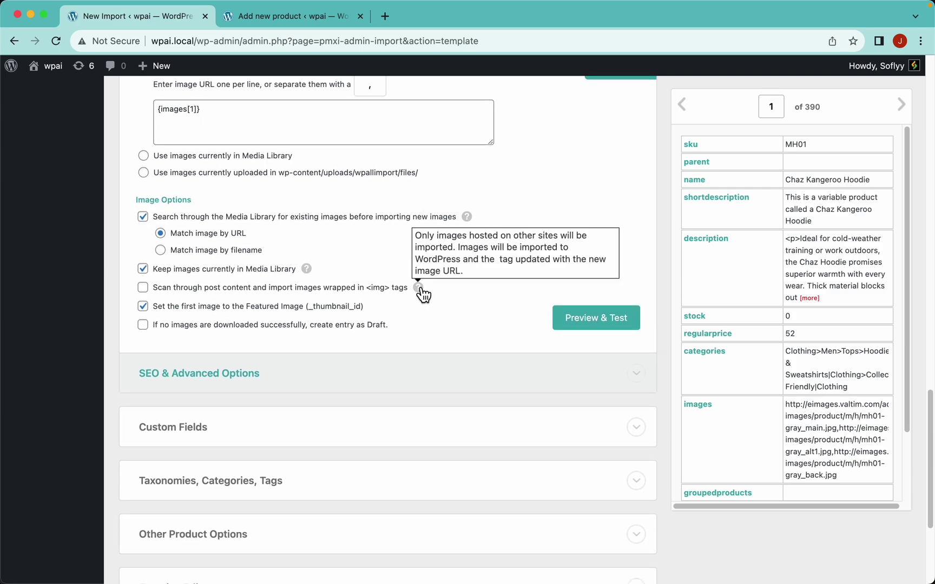
mouse_move(472, 224)
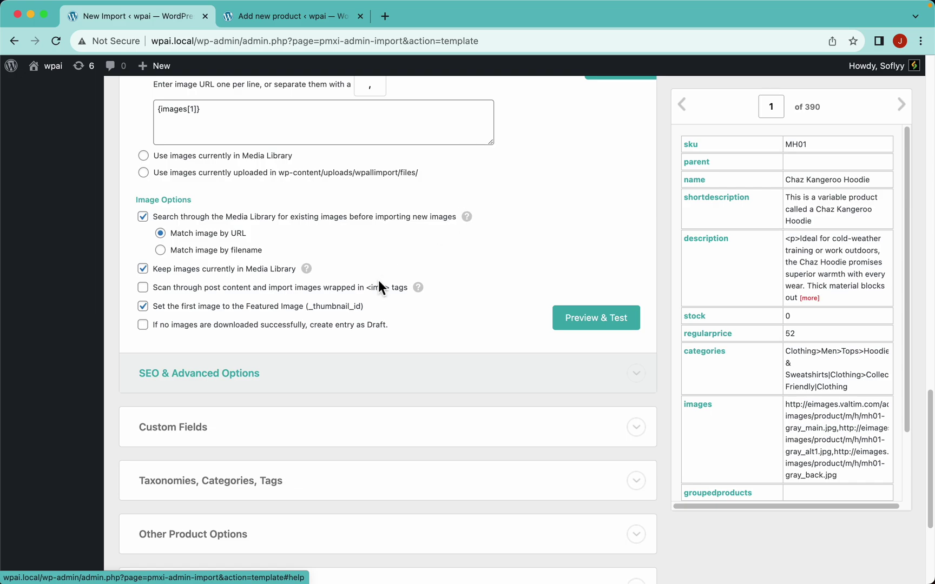
Step: Open the Taxonomies, Categories, Tags section and enable product categories for the import
scroll(378, 280, "down", 5)
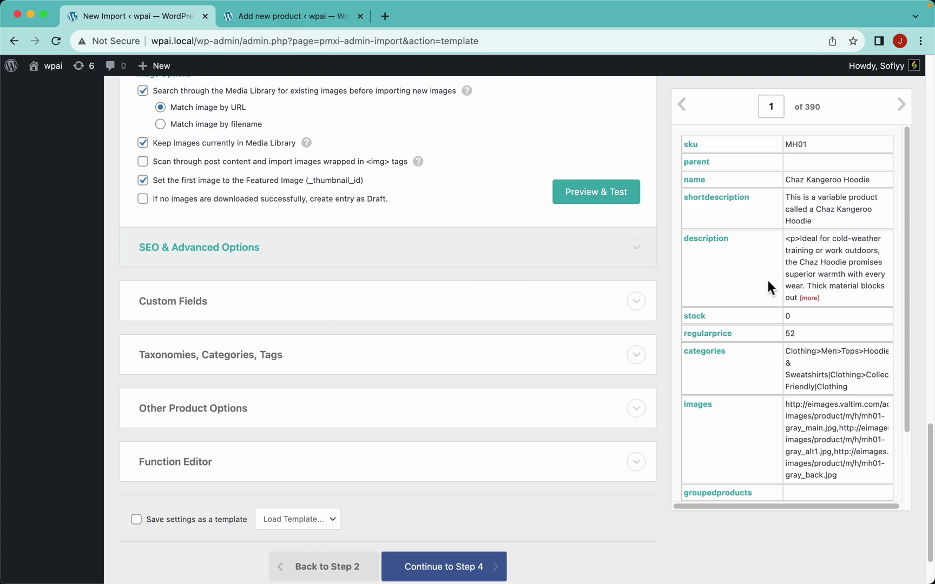
scroll(275, 311, "down", 3)
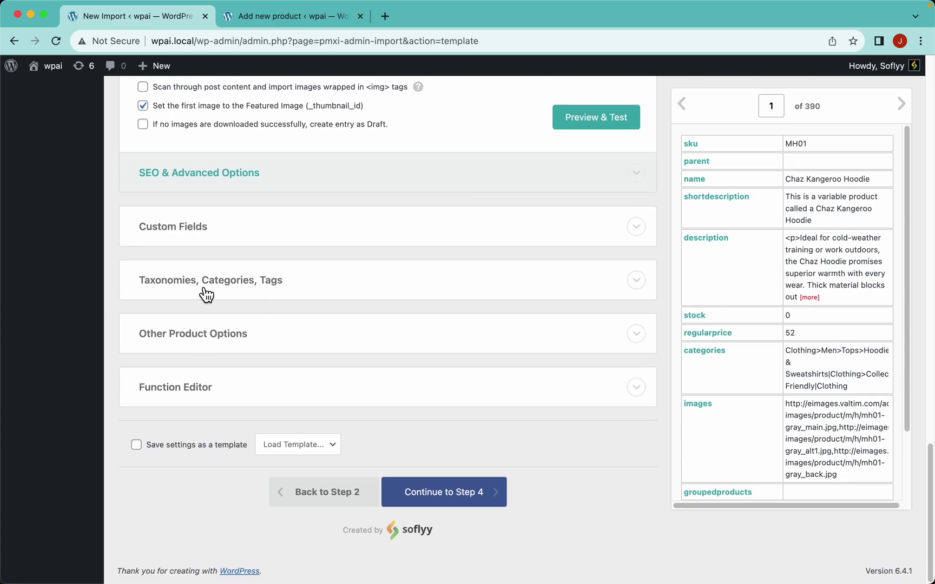
left_click(273, 290)
scroll(324, 292, "down", 1)
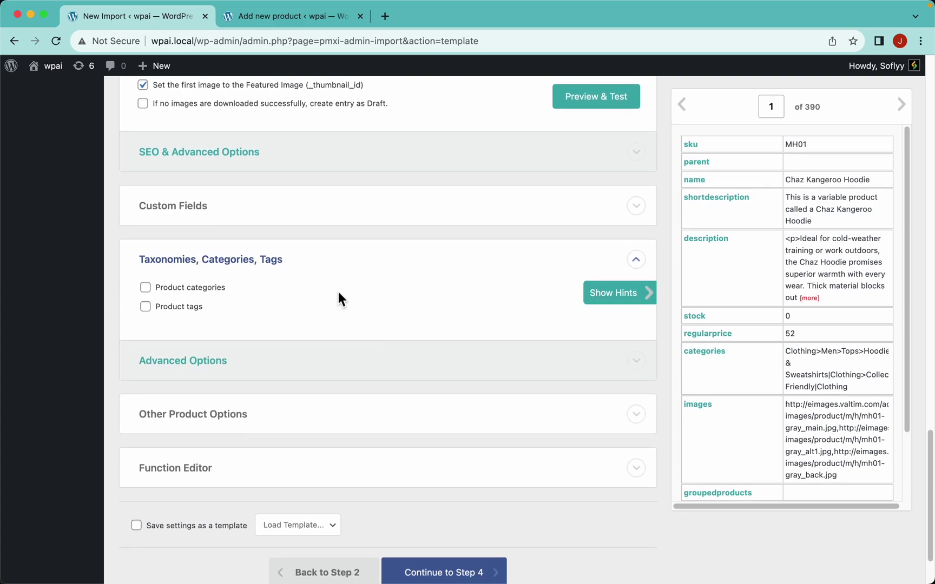
left_click(210, 293)
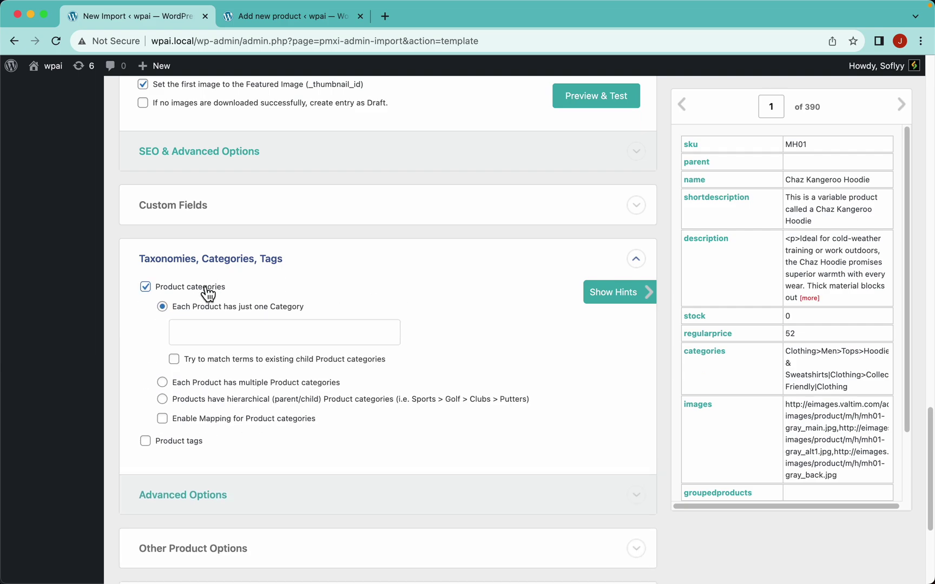
Step: Examine the > and | separators in the file's categories element
scroll(403, 324, "down", 2)
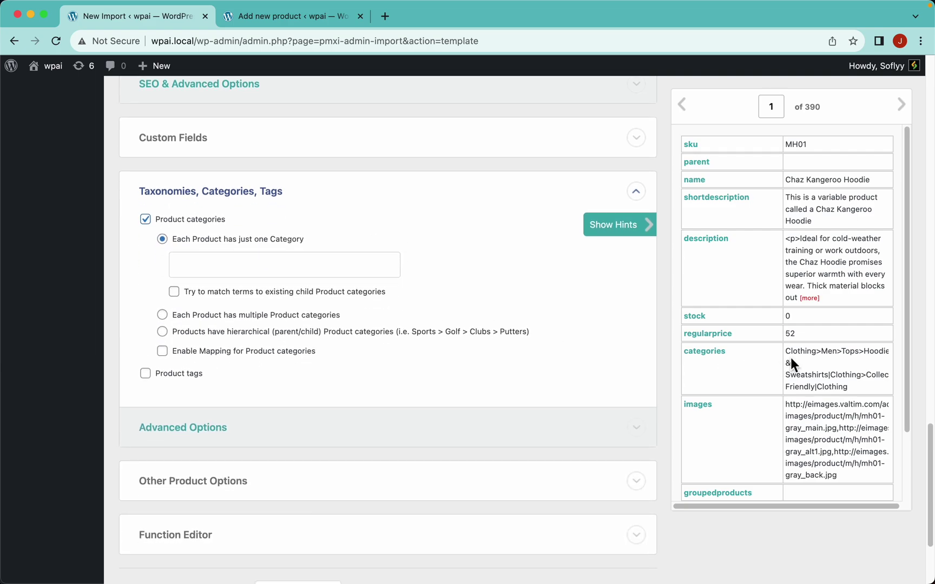
scroll(791, 358, "up", 5)
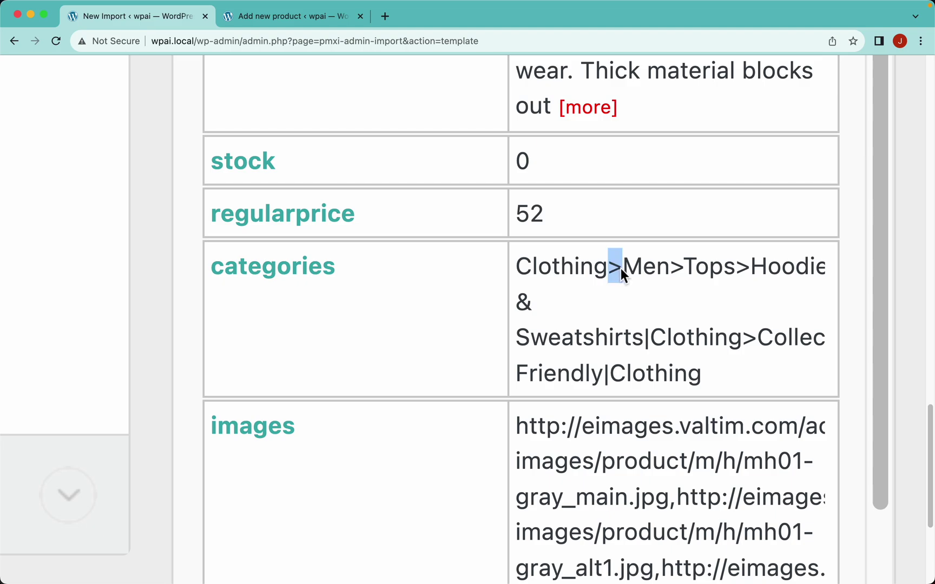
left_click(669, 332)
double_click(647, 338)
scroll(695, 315, "down", 5)
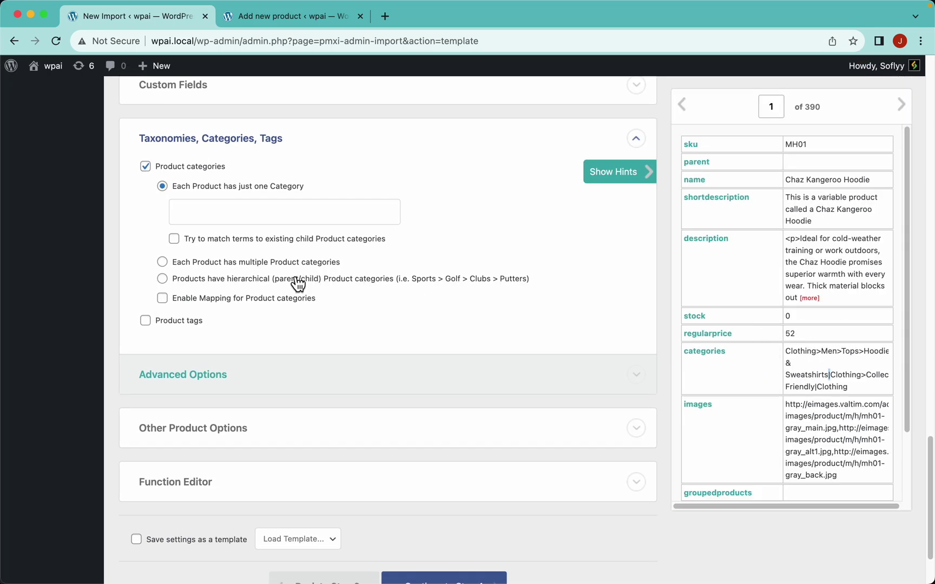
Step: Set hierarchical product categories from the entire-hierarchy element {categories[1]}, separated by >, with hierarchy groups separated by |
left_click(162, 279)
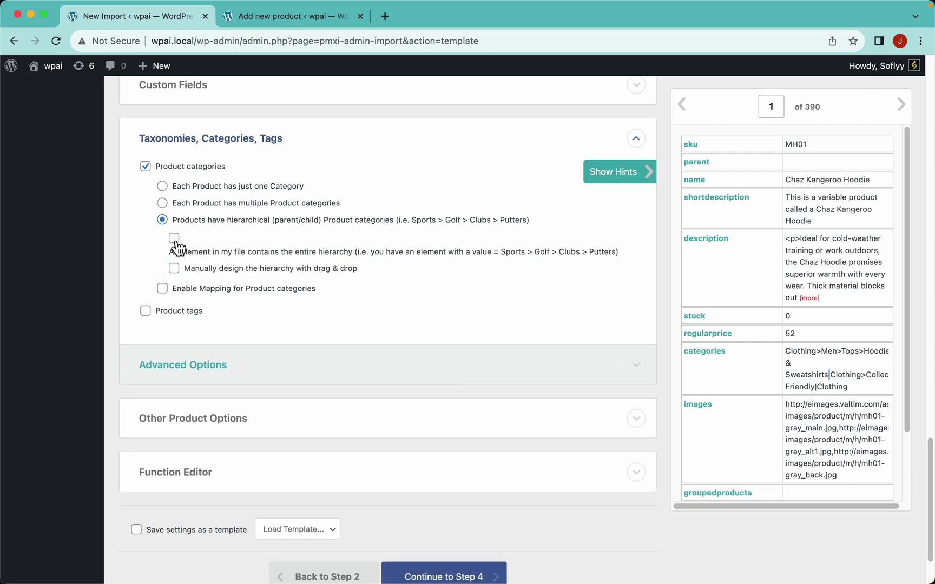
left_click(176, 240)
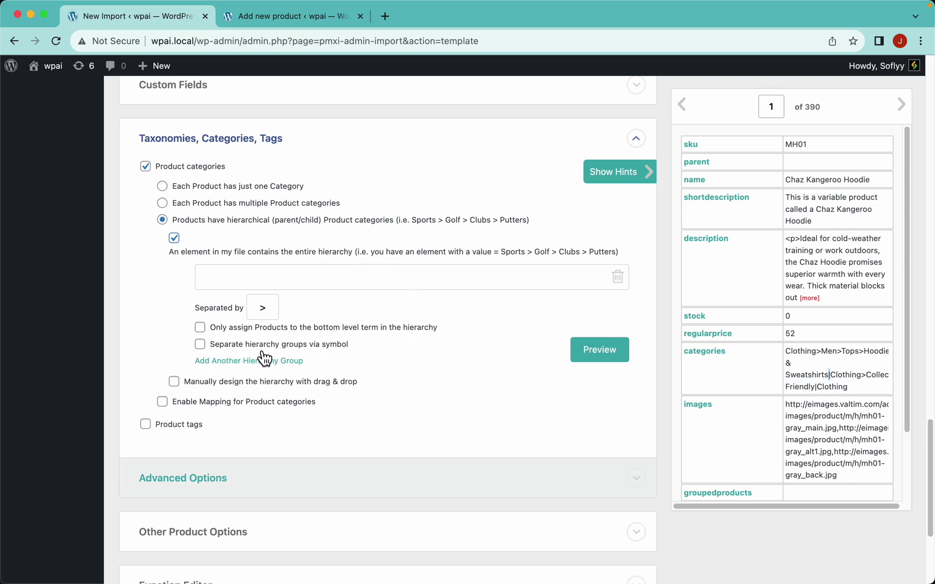
left_click(334, 351)
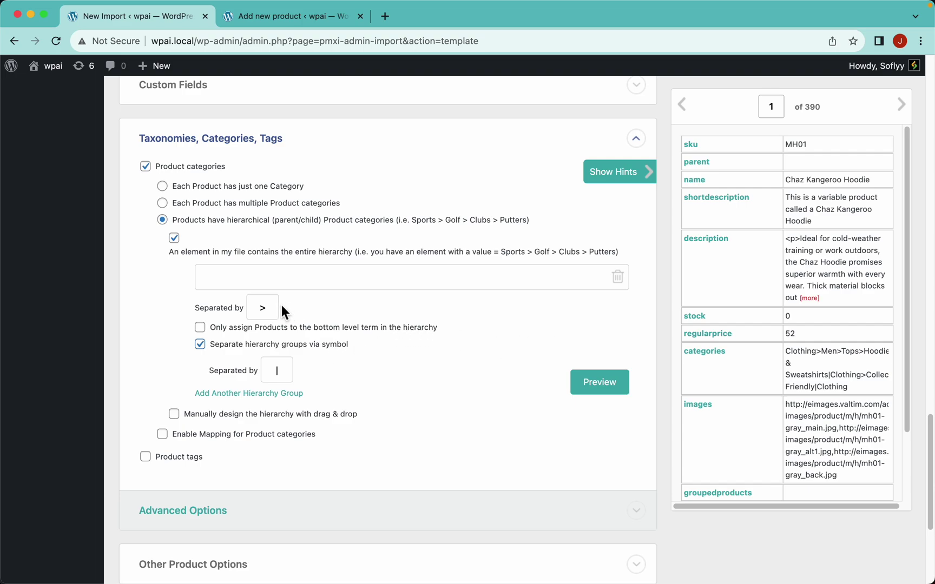
double_click(261, 308)
double_click(276, 371)
left_click_drag(712, 359, 464, 277)
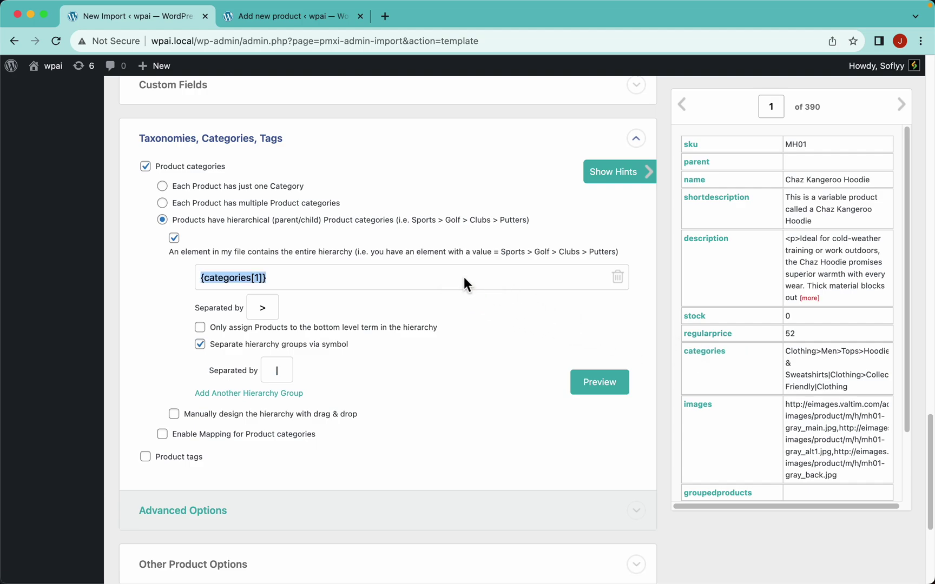
Step: Preview the product category hierarchy for the first record and dismiss the preview
left_click(599, 385)
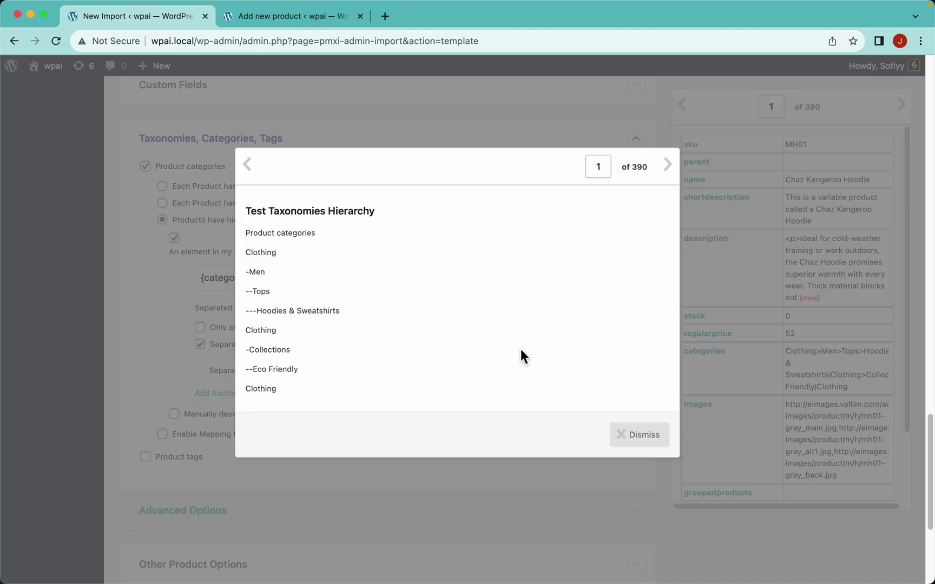
scroll(298, 276, "up", 5)
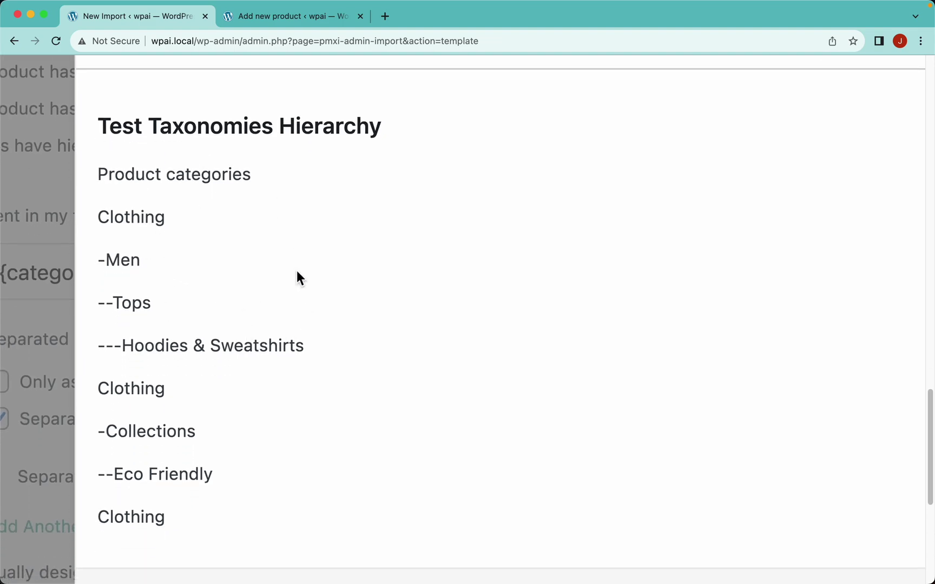
scroll(297, 271, "down", 5)
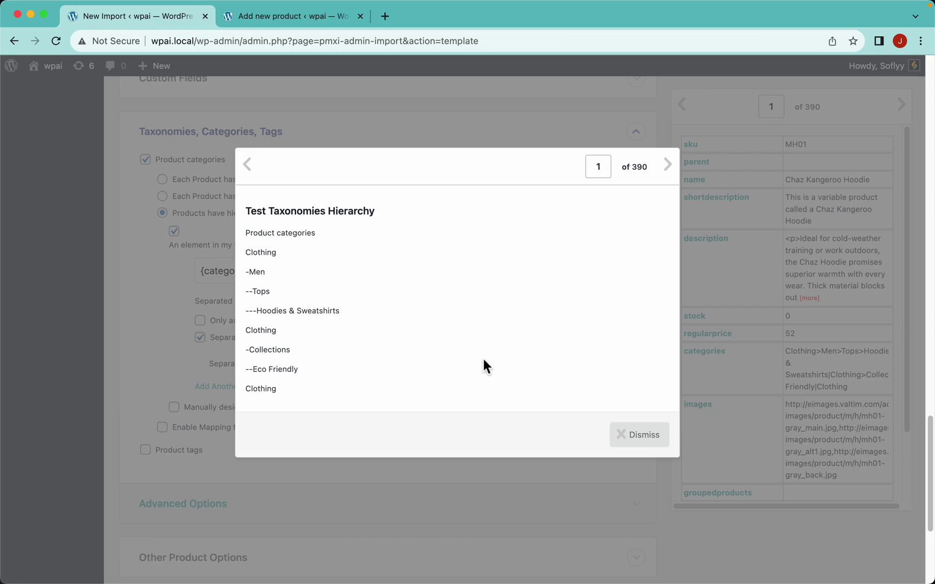
left_click(642, 440)
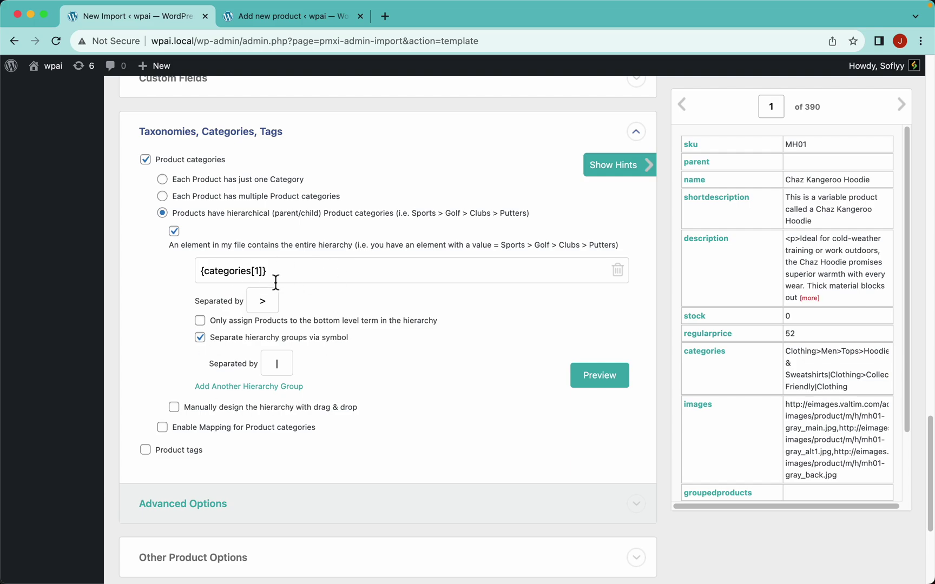
scroll(331, 232, "up", 10)
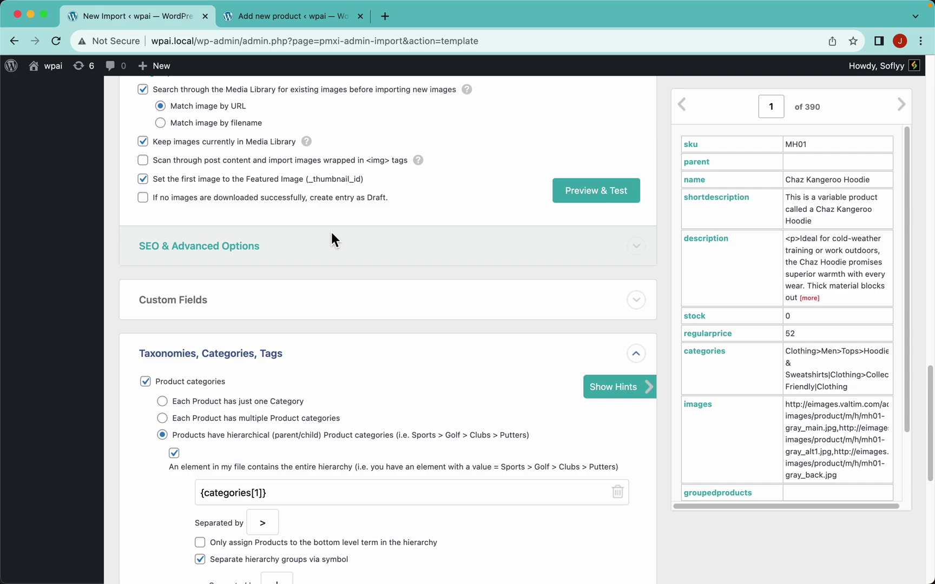
scroll(368, 298, "up", 10)
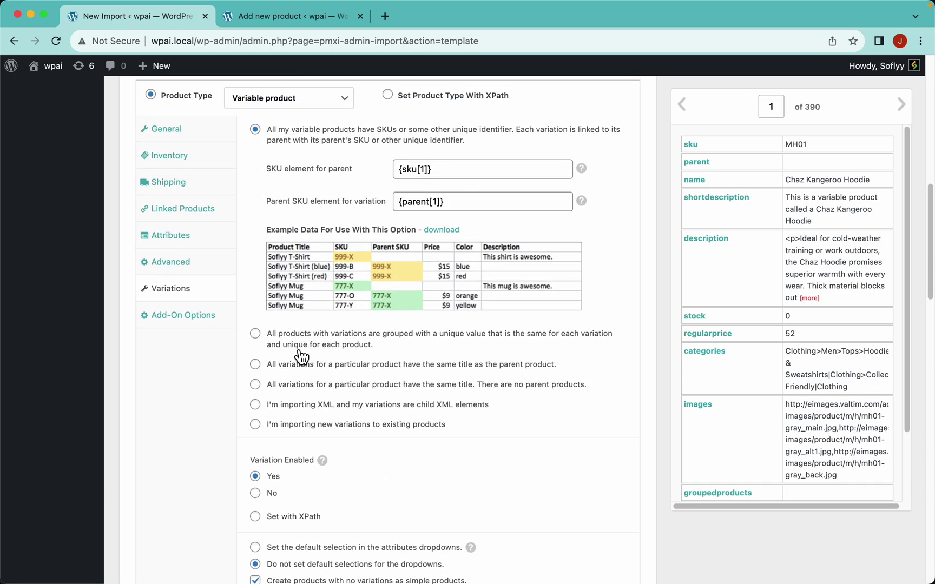
scroll(342, 399, "down", 15)
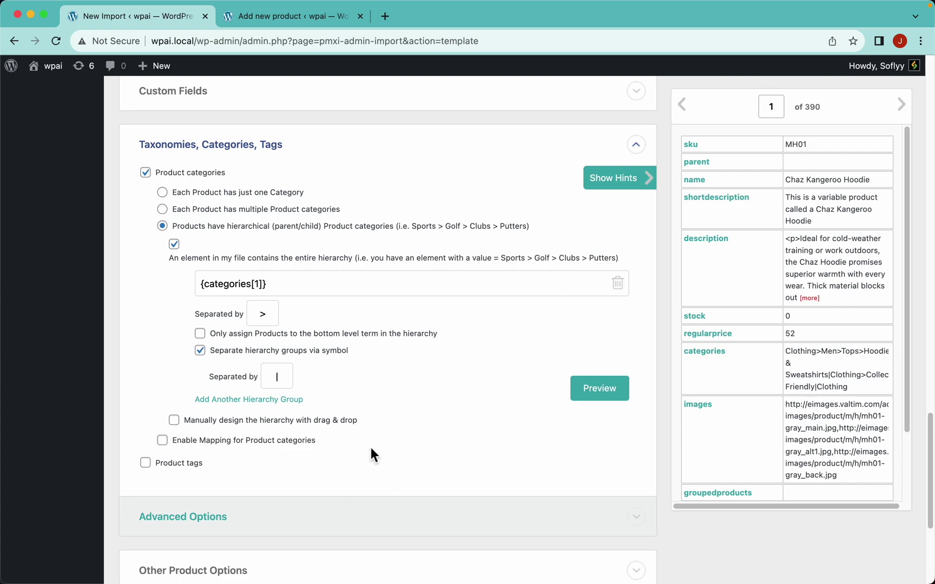
Step: Open Other Product Options and examine the settings from post status and dates through page template and menu order
scroll(378, 447, "down", 5)
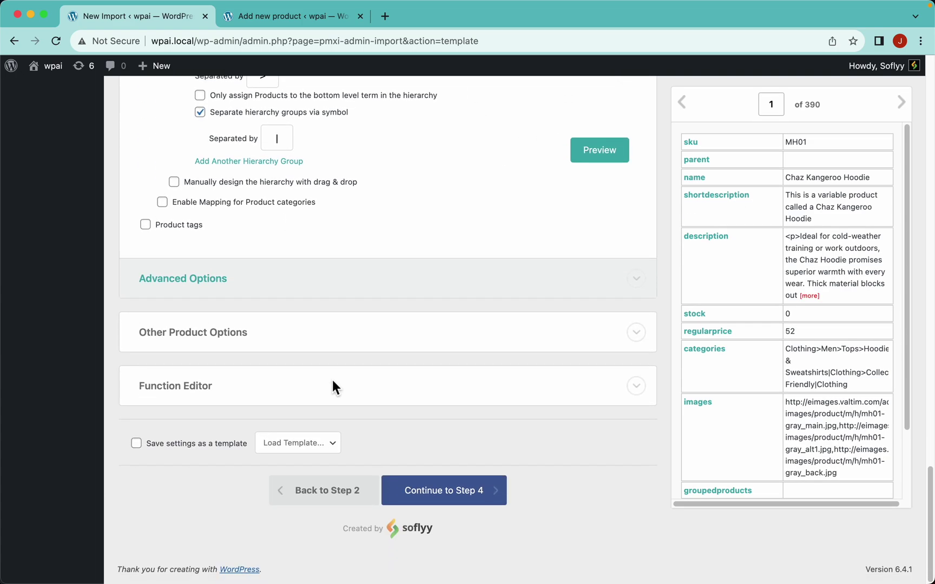
left_click(201, 343)
scroll(329, 359, "down", 3)
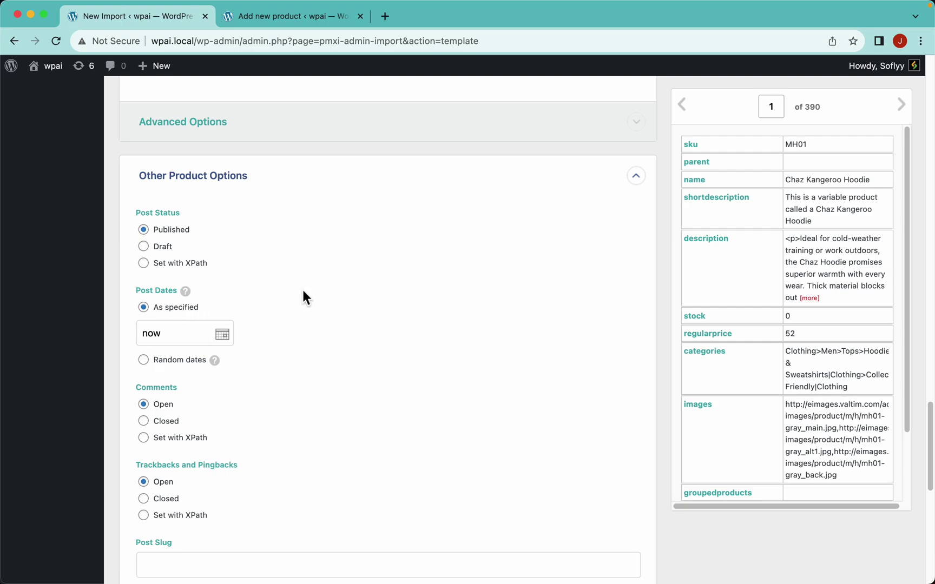
scroll(303, 292, "down", 8)
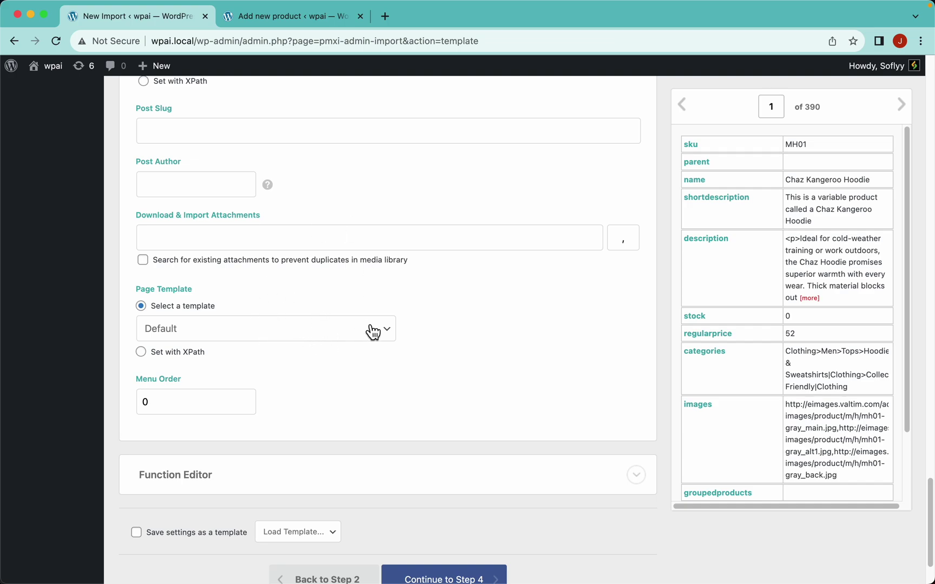
scroll(210, 399, "down", 2)
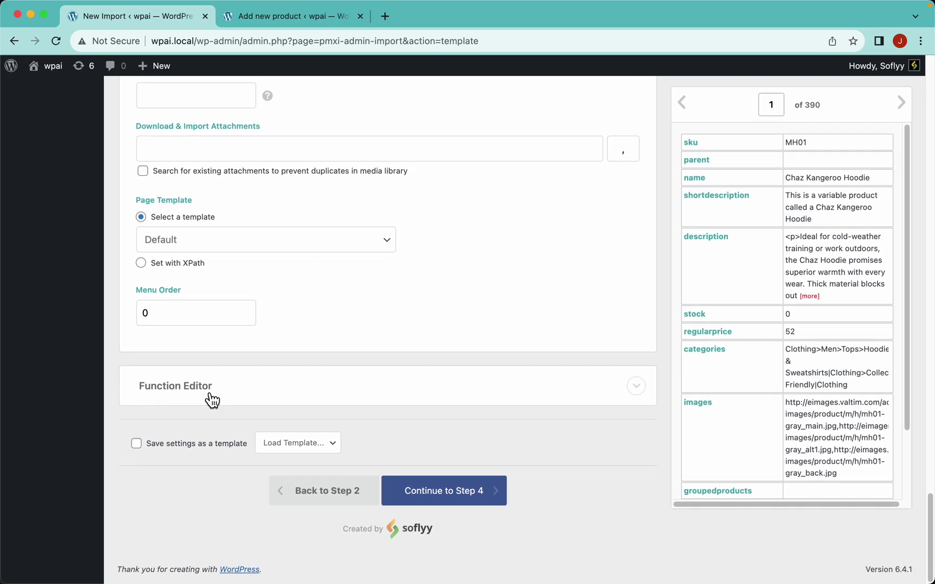
Step: Open the Function Editor to view its PHP code area, and continue to Step 4 of the import
left_click(226, 403)
scroll(344, 365, "down", 3)
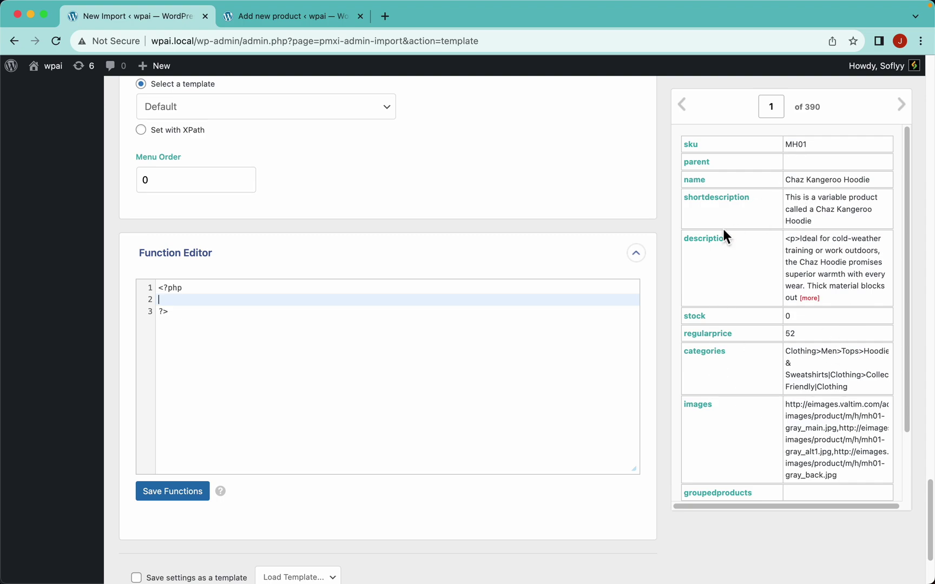
scroll(497, 340, "down", 5)
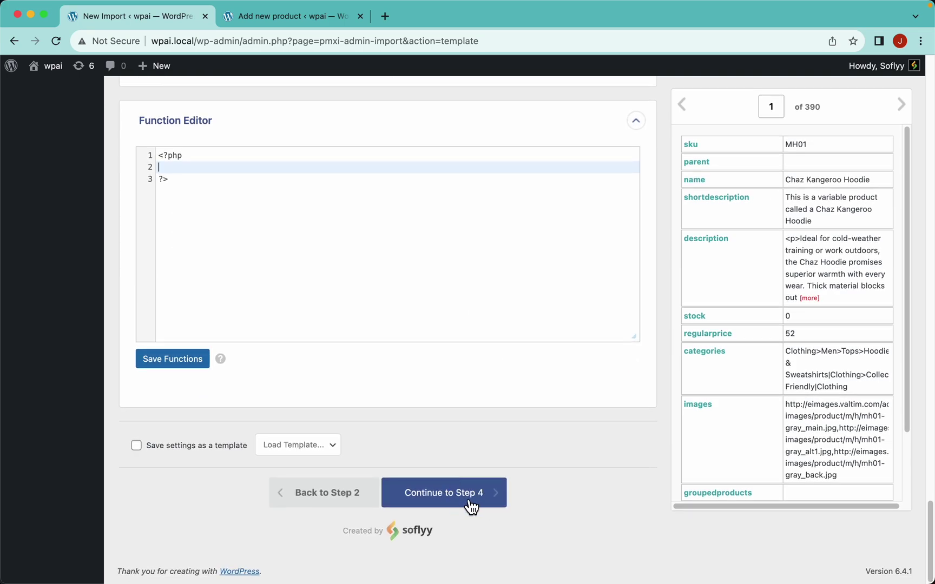
left_click(478, 503)
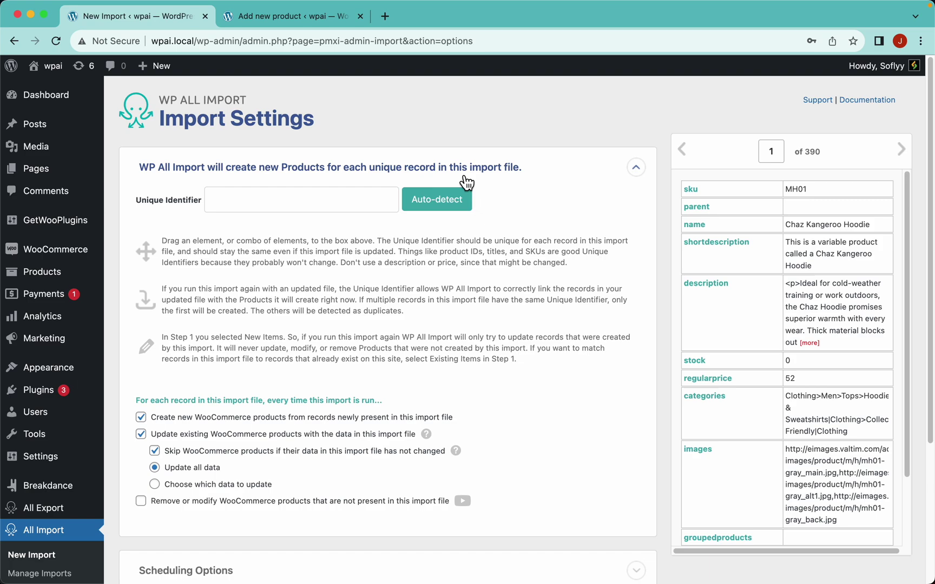
Step: Auto-detect the products' unique identifier and check the elements it combines against the file's data
left_click(453, 211)
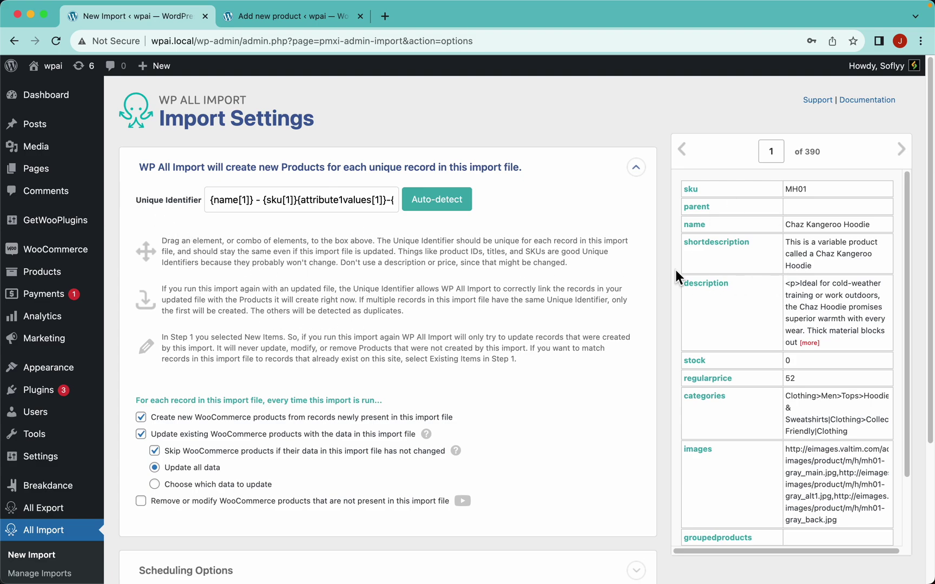
mouse_move(694, 224)
left_mouse_down()
mouse_move(701, 235)
mouse_move(477, 261)
mouse_move(557, 240)
mouse_move(695, 233)
left_mouse_up()
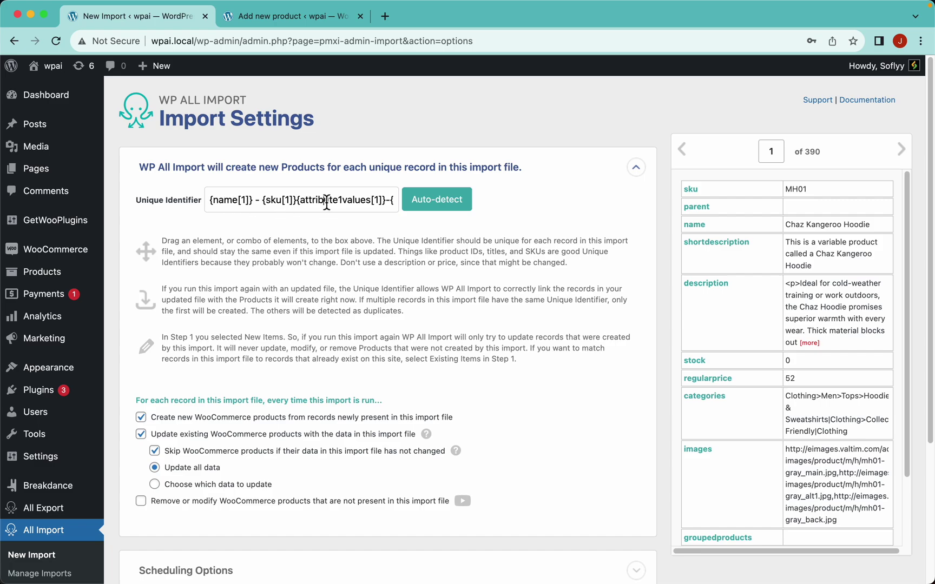
scroll(305, 208, "right", 3)
scroll(659, 416, "down", 5)
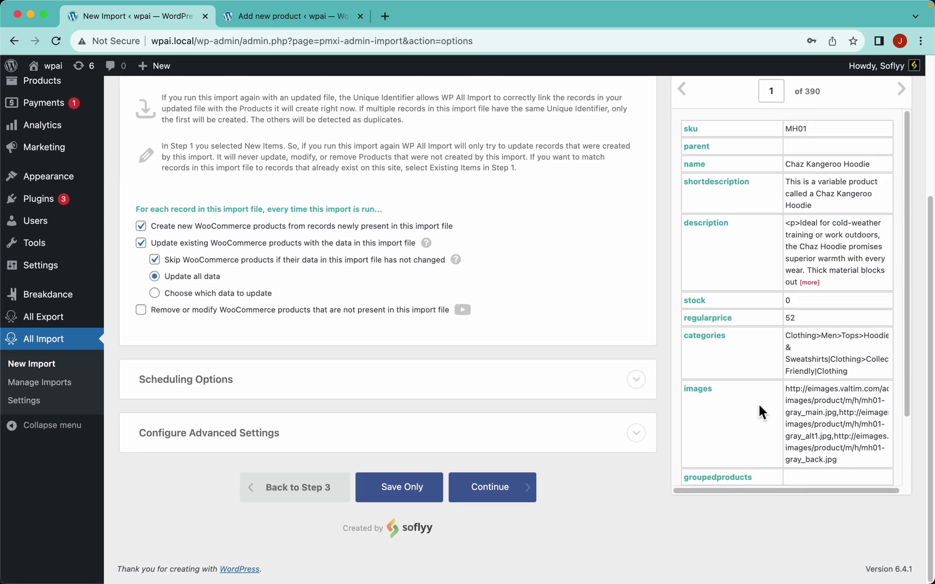
scroll(747, 419, "down", 1)
scroll(536, 321, "up", 5)
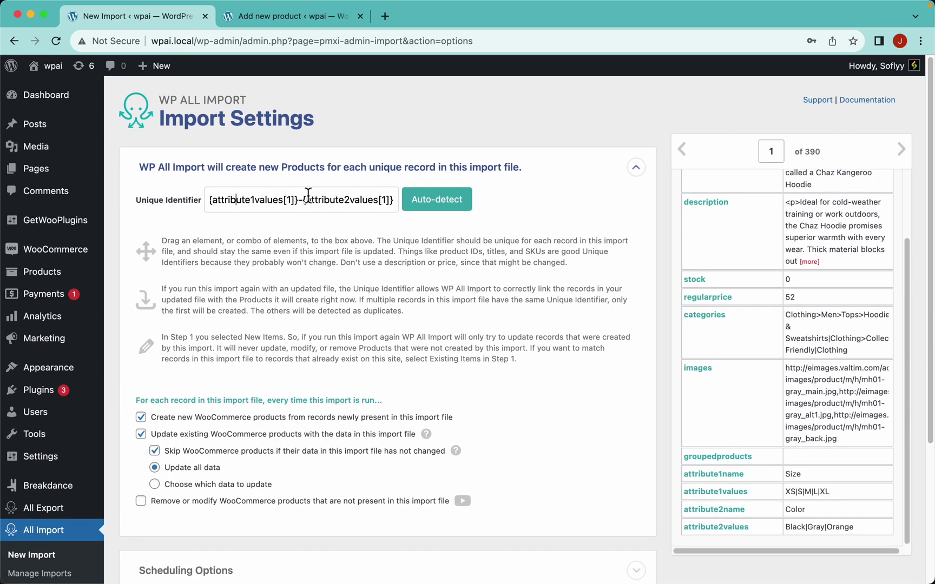
left_click(245, 205)
Step: Examine the options for creating, updating and removing WooCommerce products each time the import runs
scroll(416, 303, "down", 5)
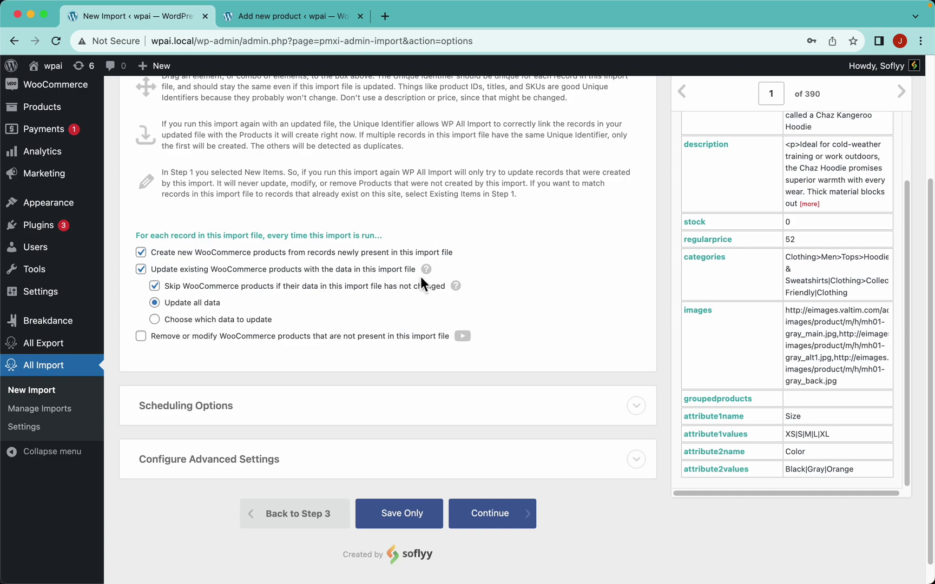
mouse_move(428, 274)
scroll(457, 266, "down", 1)
Step: Open Scheduling Options and set Automatic Scheduling to run the import every week on Mon and Wed
left_click(353, 388)
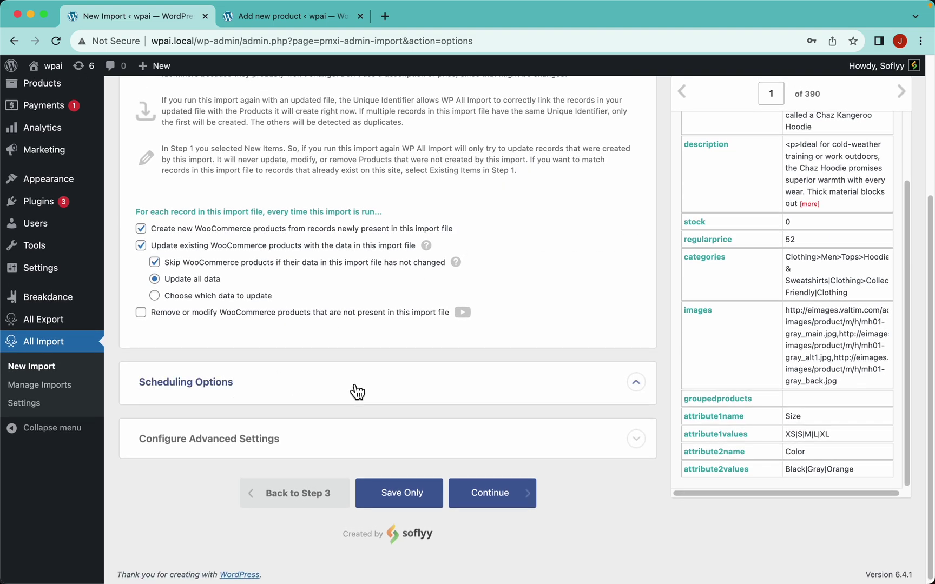
scroll(438, 371, "down", 3)
scroll(439, 375, "down", 1)
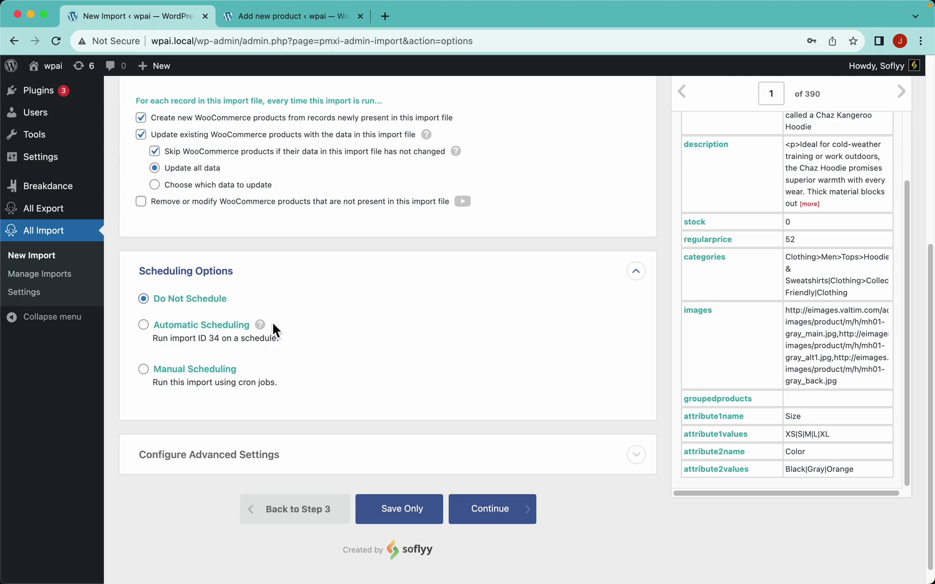
left_click(222, 332)
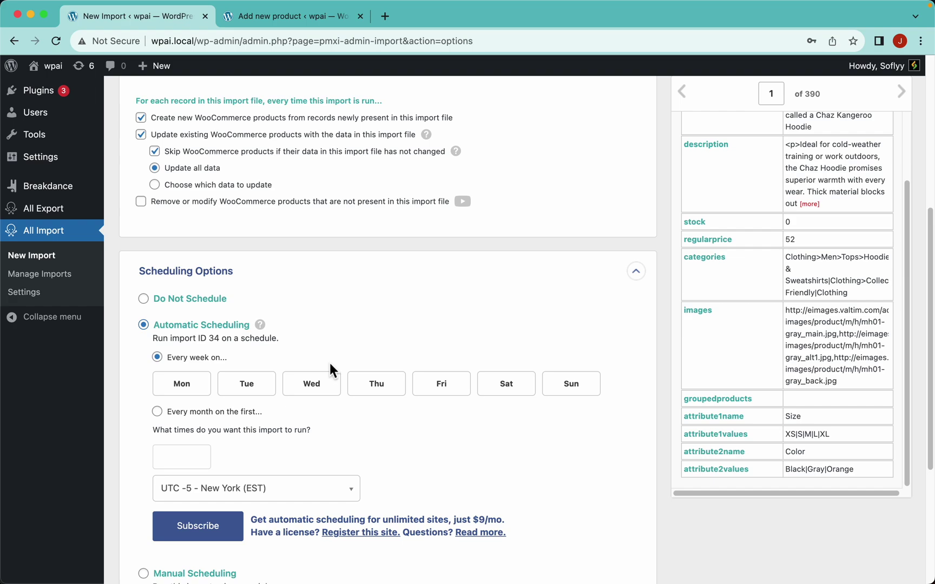
scroll(436, 347, "down", 3)
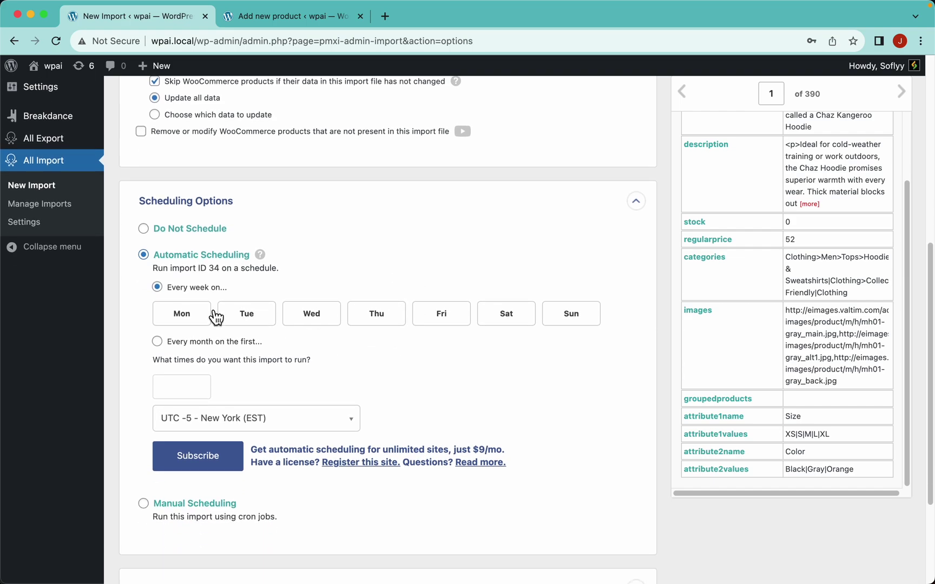
left_click(183, 313)
left_click(312, 317)
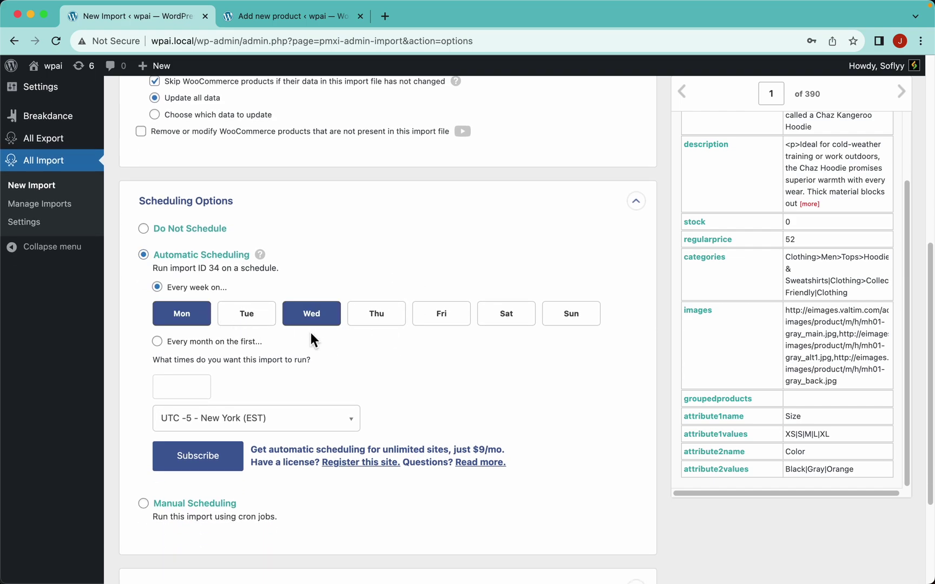
Step: Set the automatic schedule's run time to 1:00am
left_click(186, 389)
left_click(173, 439)
scroll(364, 293, "down", 5)
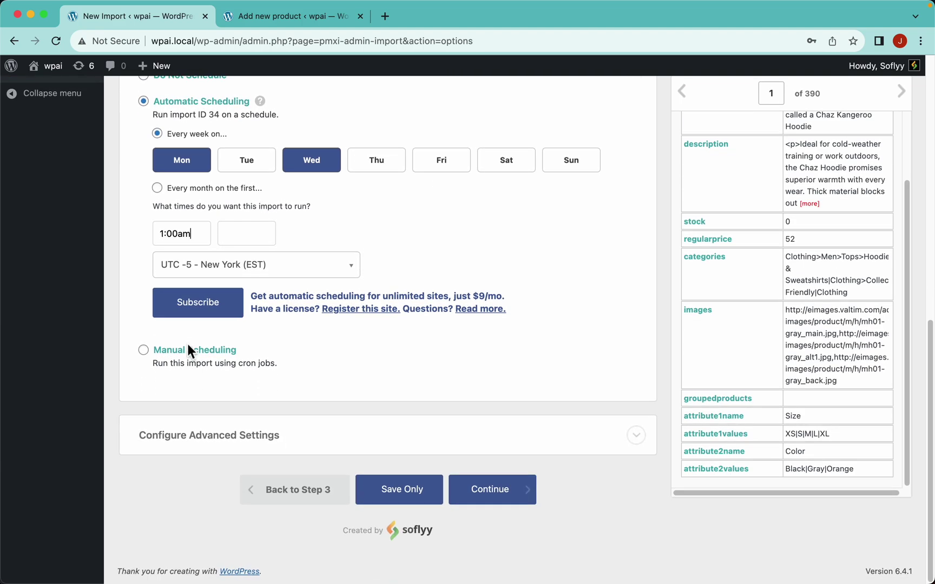
Step: Switch the import to Manual Scheduling, then confirm and run it
left_click(194, 353)
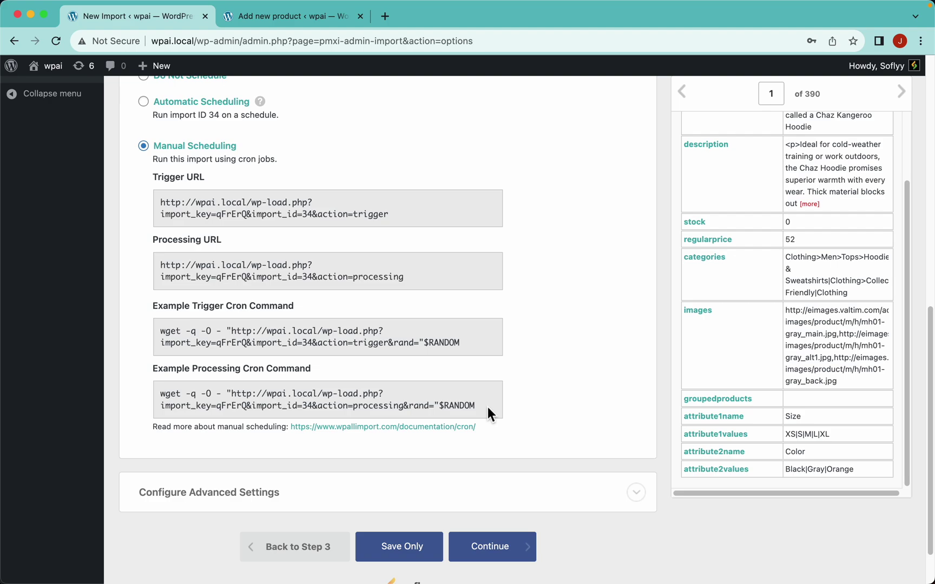
scroll(487, 406, "down", 2)
left_click(517, 501)
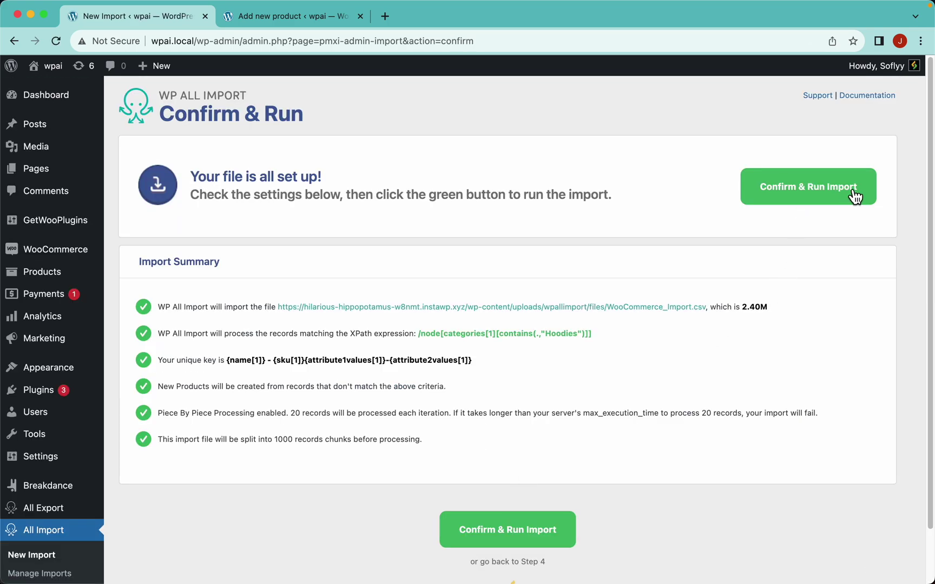
left_click(798, 197)
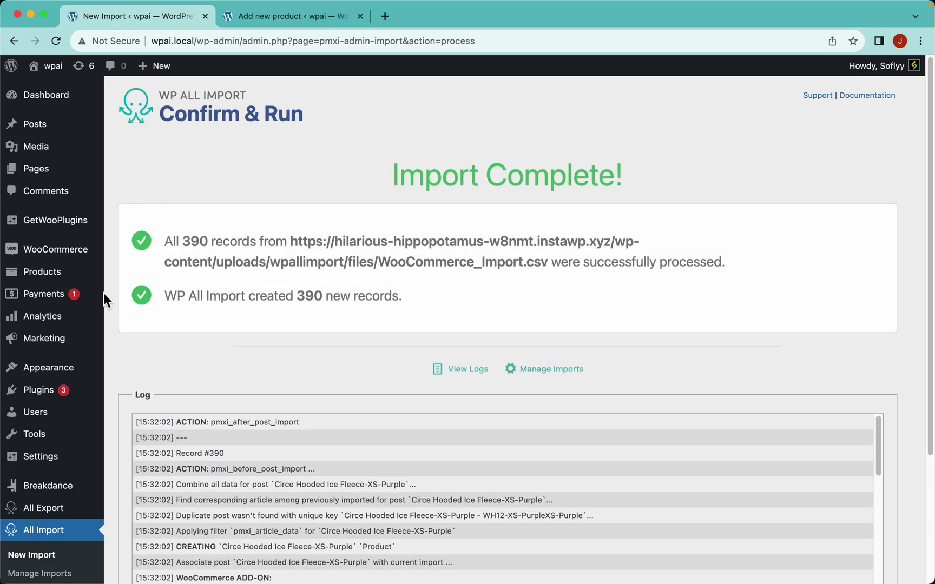
Step: Open the WooCommerce product list and look through the imported products with their SKUs, stock, prices and categories
left_click(54, 279)
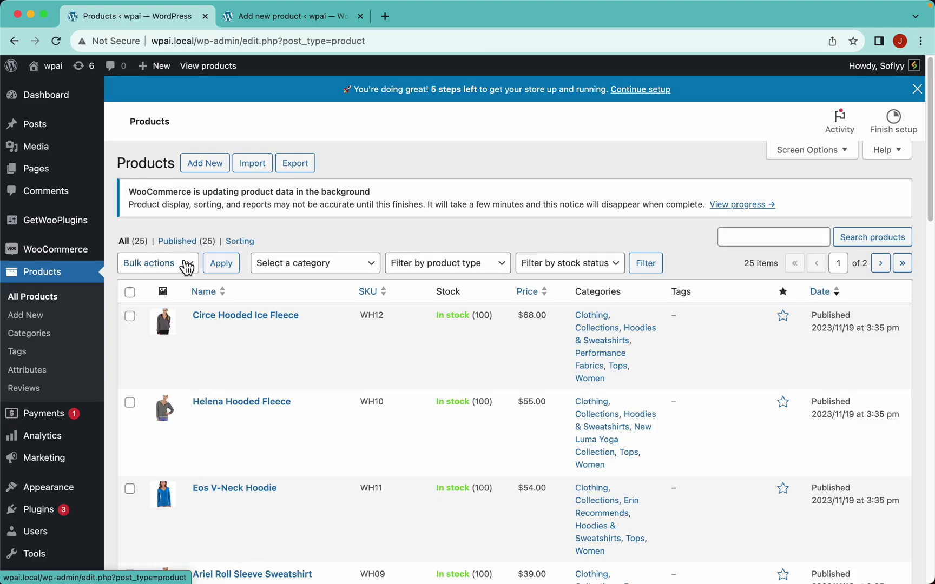
scroll(367, 314, "down", 15)
scroll(443, 317, "up", 15)
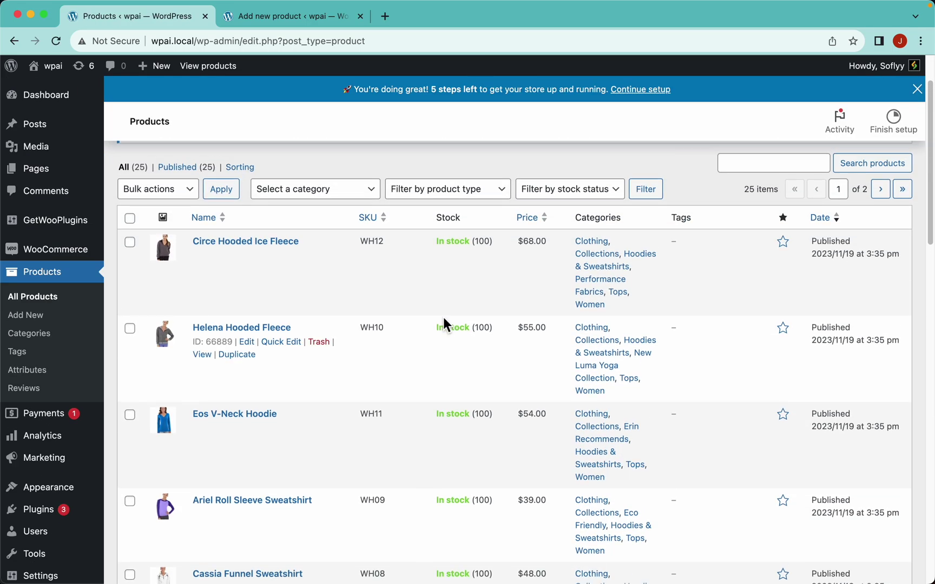
scroll(443, 317, "down", 5)
scroll(443, 316, "up", 6)
scroll(443, 320, "up", 2)
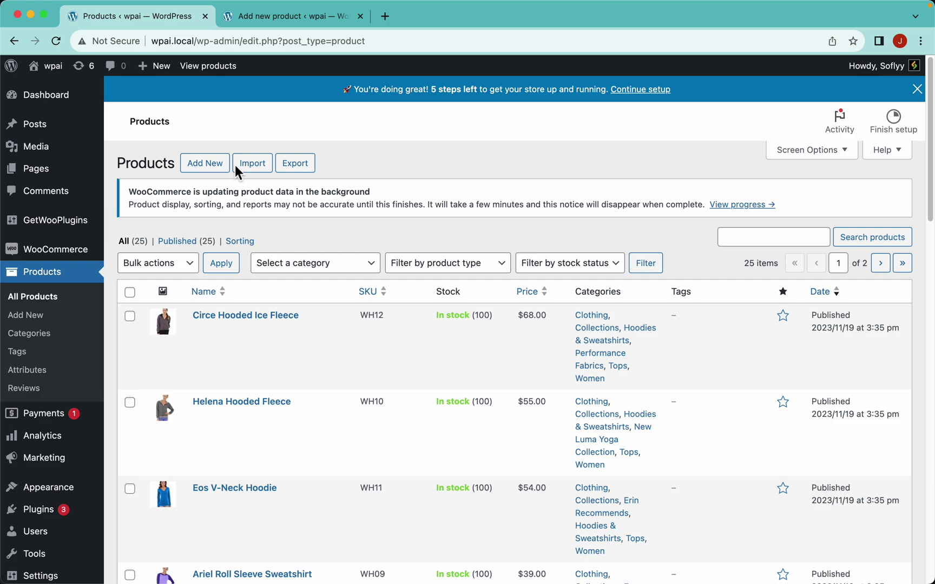
Step: View the storefront's shop page and browse the imported hoodies and sweatshirts and the attribute filters
left_click(211, 67)
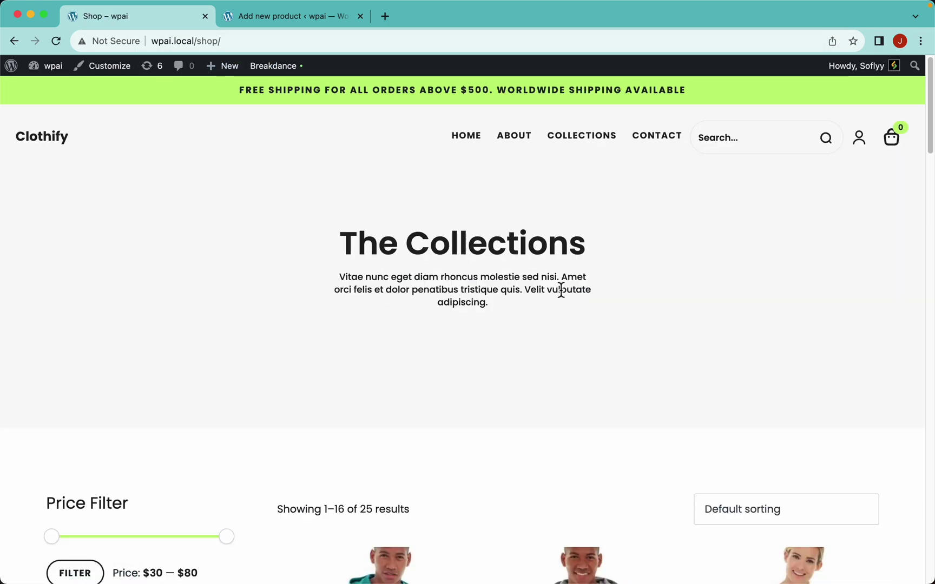
scroll(630, 316, "down", 3)
scroll(629, 316, "down", 15)
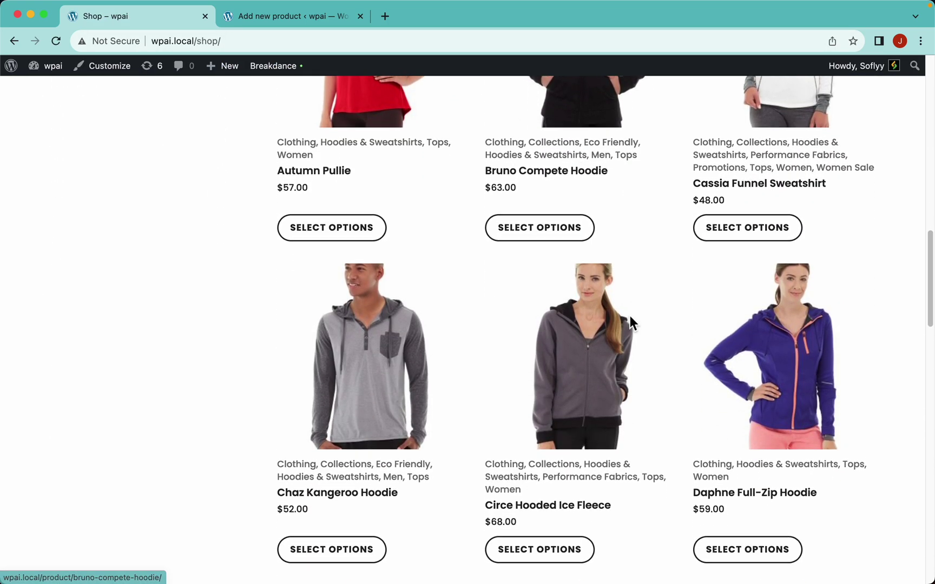
scroll(622, 303, "down", 5)
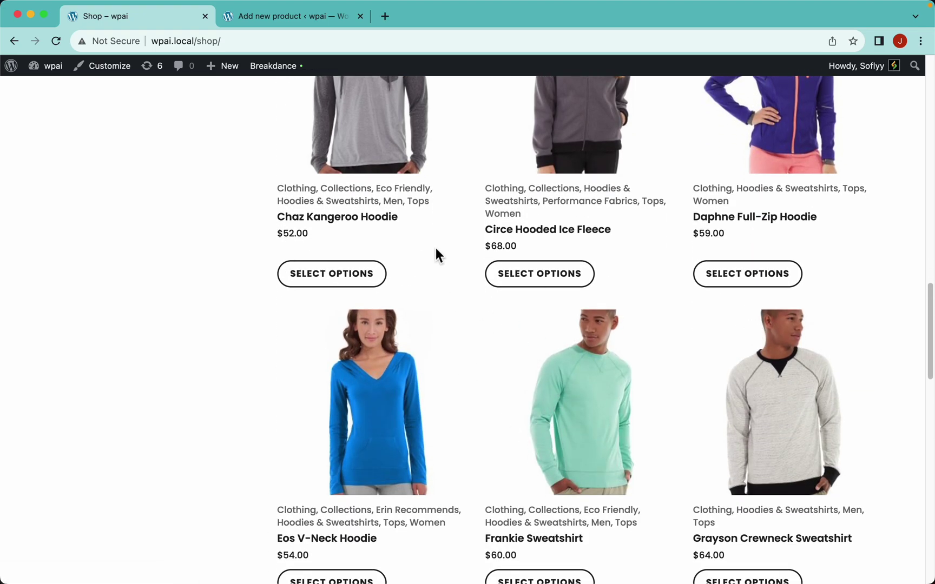
scroll(439, 215, "up", 10)
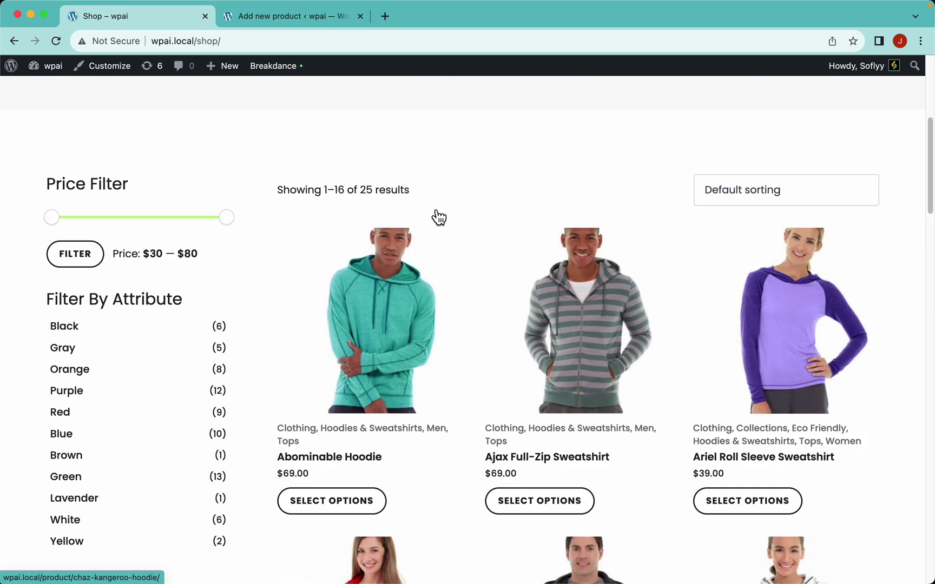
scroll(417, 238, "down", 3)
Step: Open the Abominable Hoodie's product page and check its categories, SKU and available options
left_click(372, 298)
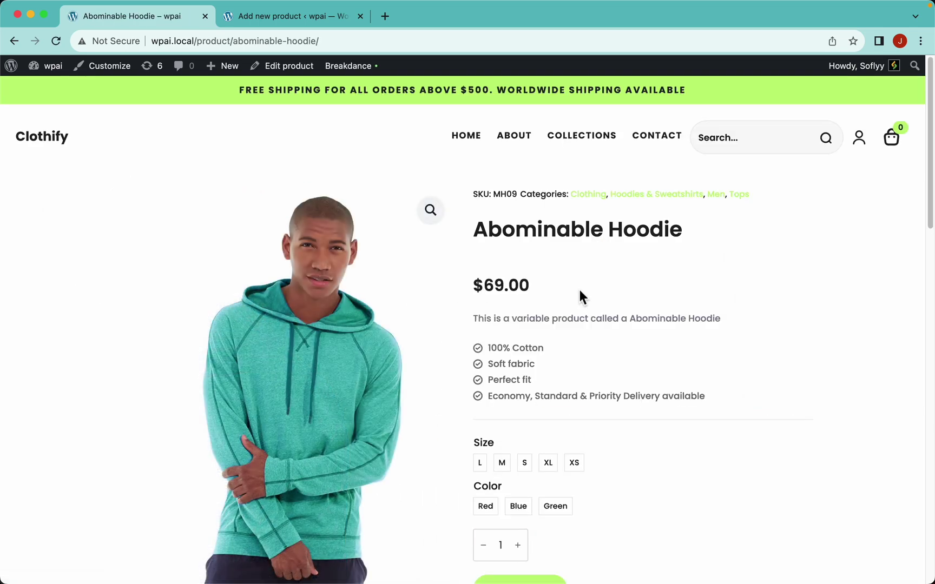
scroll(579, 289, "down", 1)
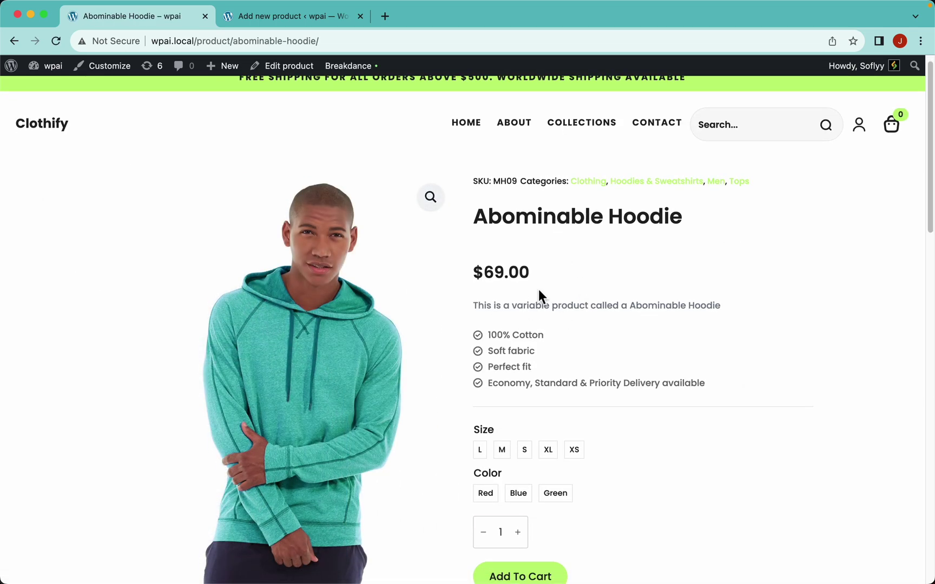
left_click_drag(763, 181, 569, 179)
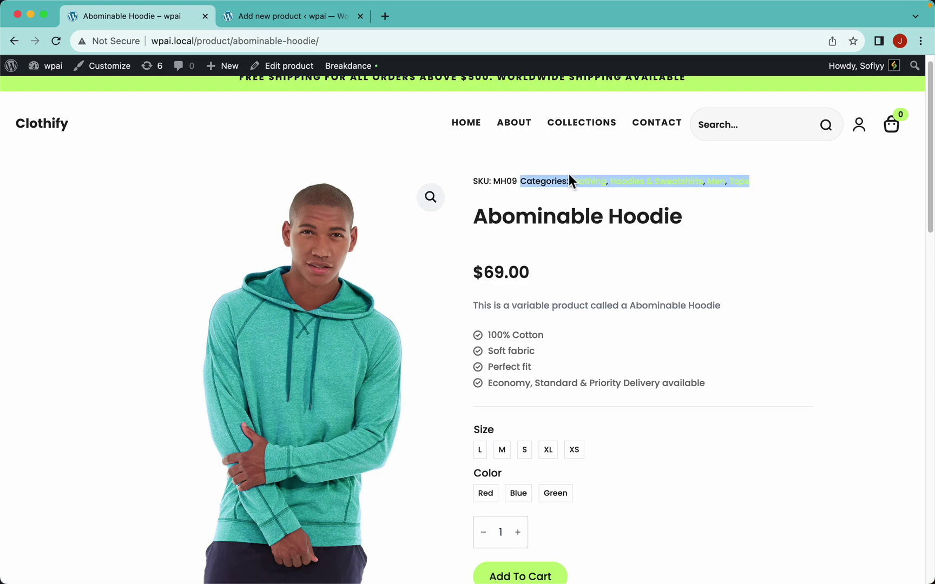
double_click(501, 181)
scroll(529, 411, "down", 3)
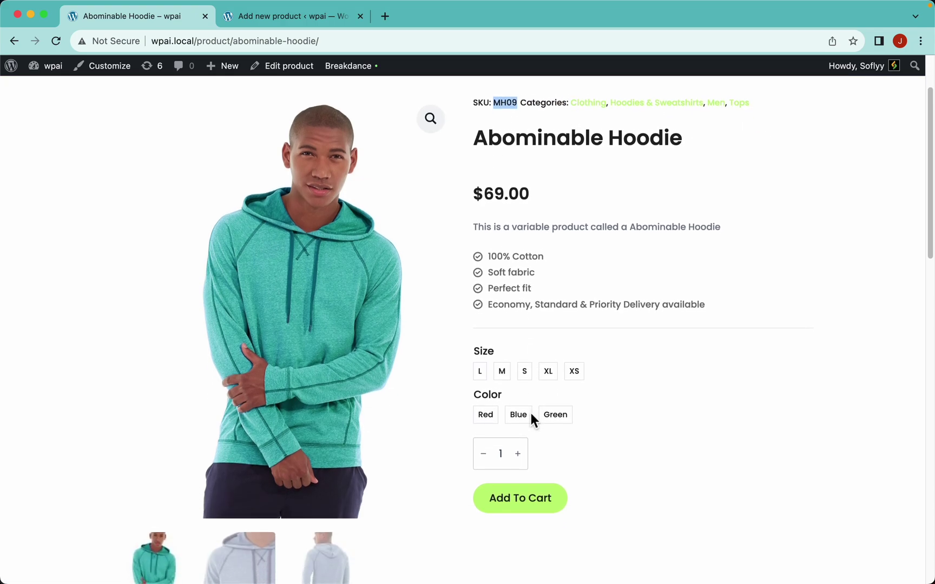
scroll(530, 414, "down", 1)
Step: Select size L and compare the image and SKU of the Red, Blue and Green variations, finishing on Blue
left_click(479, 352)
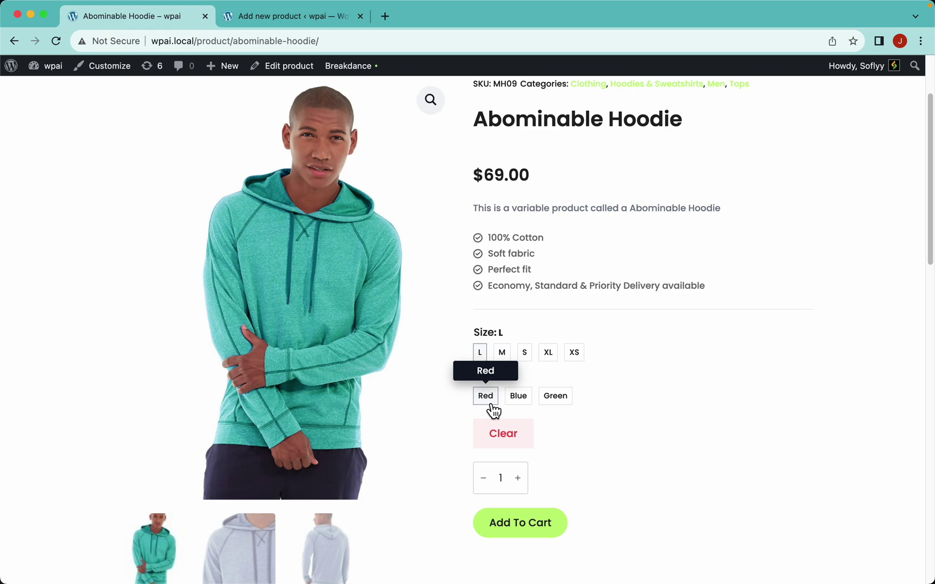
left_click(492, 407)
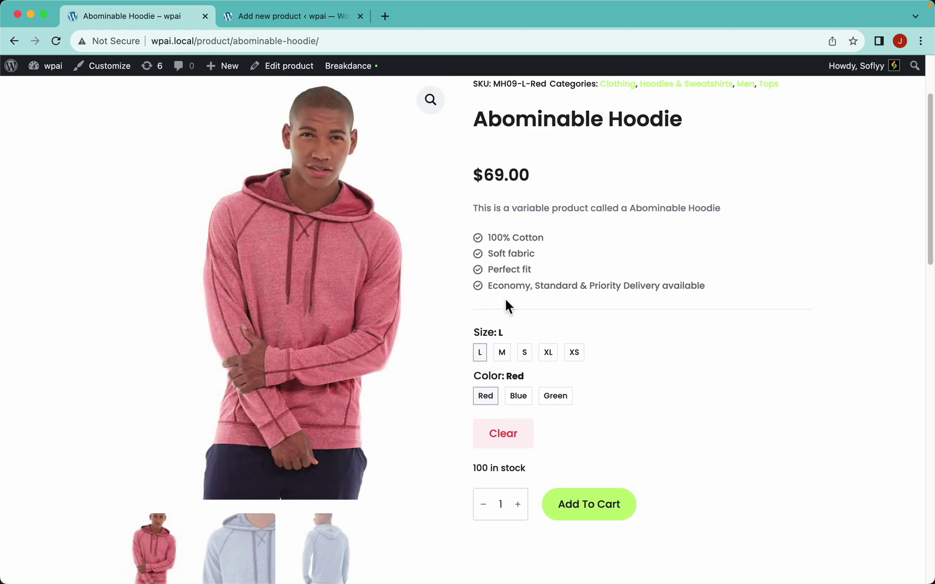
left_click(517, 403)
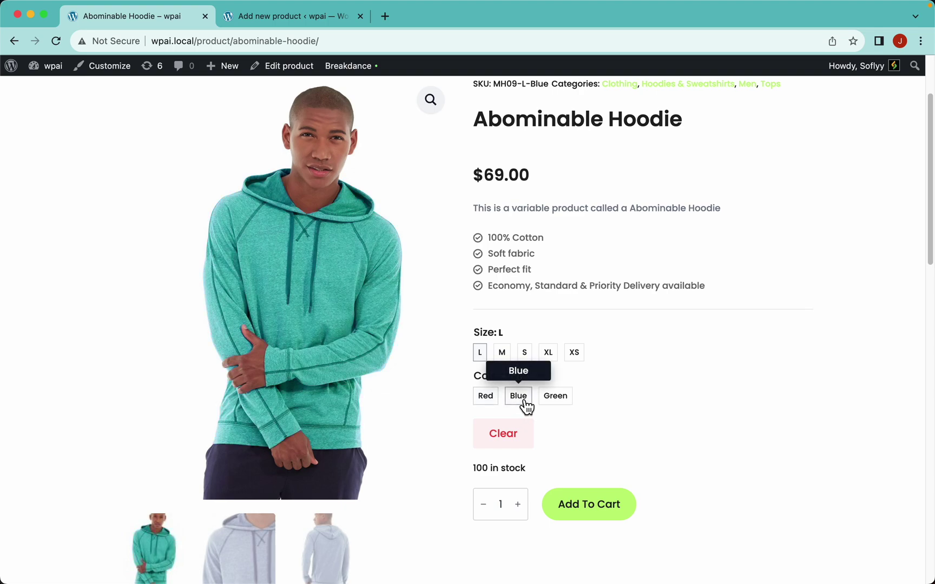
left_click(557, 399)
scroll(520, 271, "up", 2)
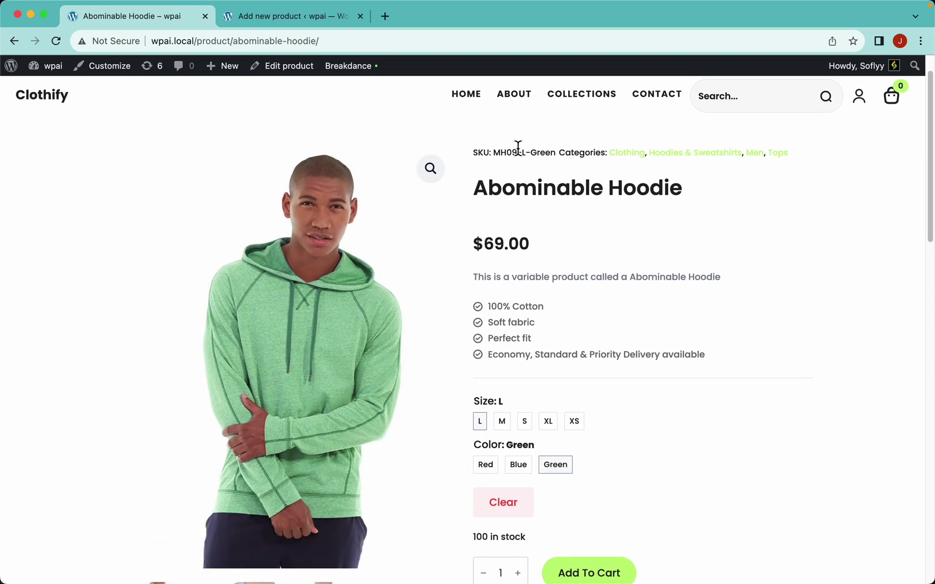
left_click(490, 467)
left_click(520, 465)
Step: Review the hoodie's Description and Additional information sections on the product page
scroll(598, 281, "down", 10)
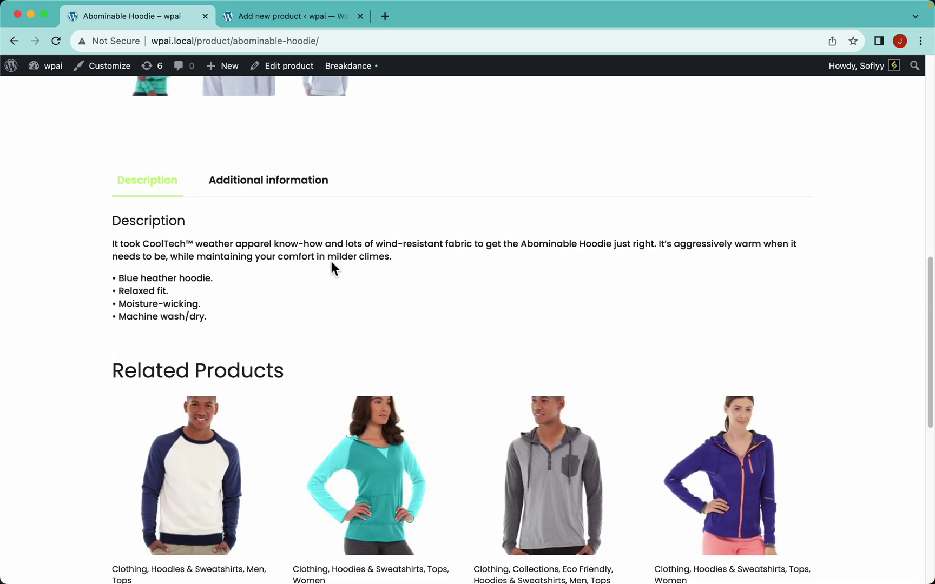
left_click(271, 187)
scroll(314, 289, "up", 10)
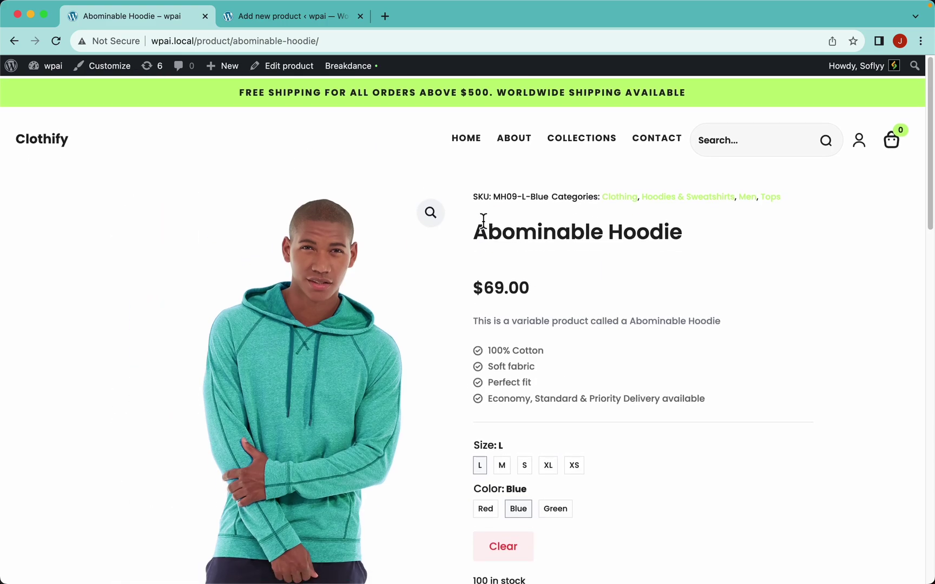
Step: Open the Abominable Hoodie for editing and check its description, inventory data, gallery and categories
left_click(286, 71)
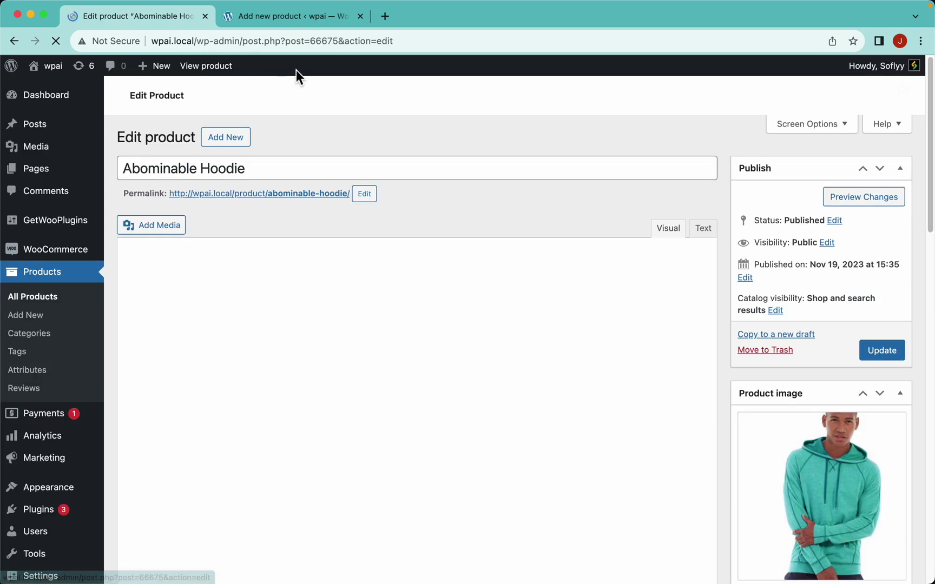
scroll(458, 245, "down", 6)
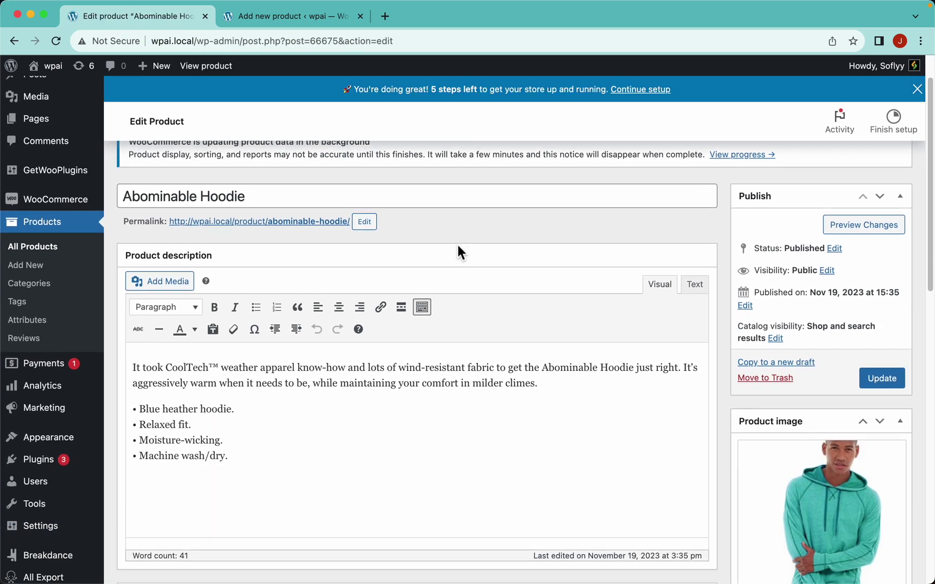
scroll(482, 397, "down", 3)
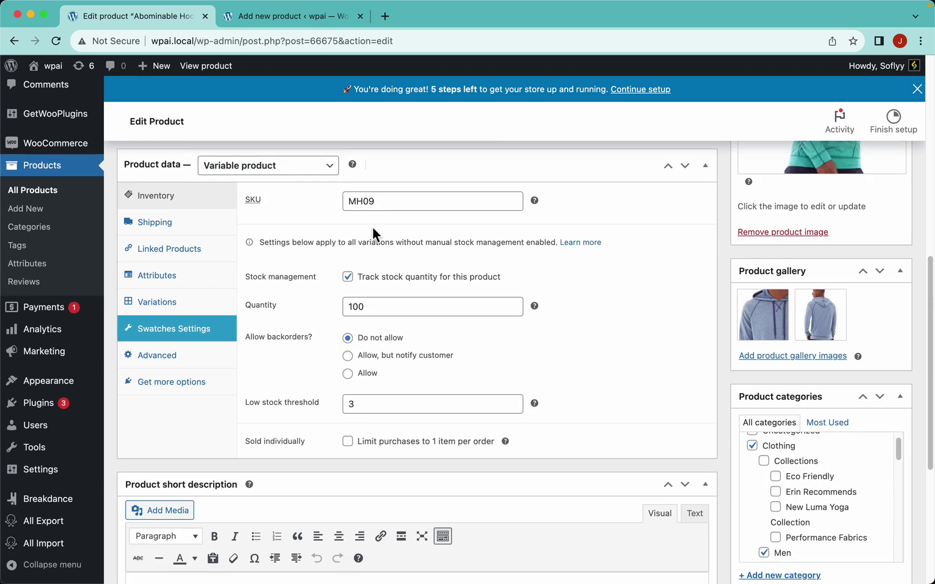
Step: Inspect the product's variations, expanding XS Green to check its price and stock settings, and return to the storefront product page
left_click(180, 303)
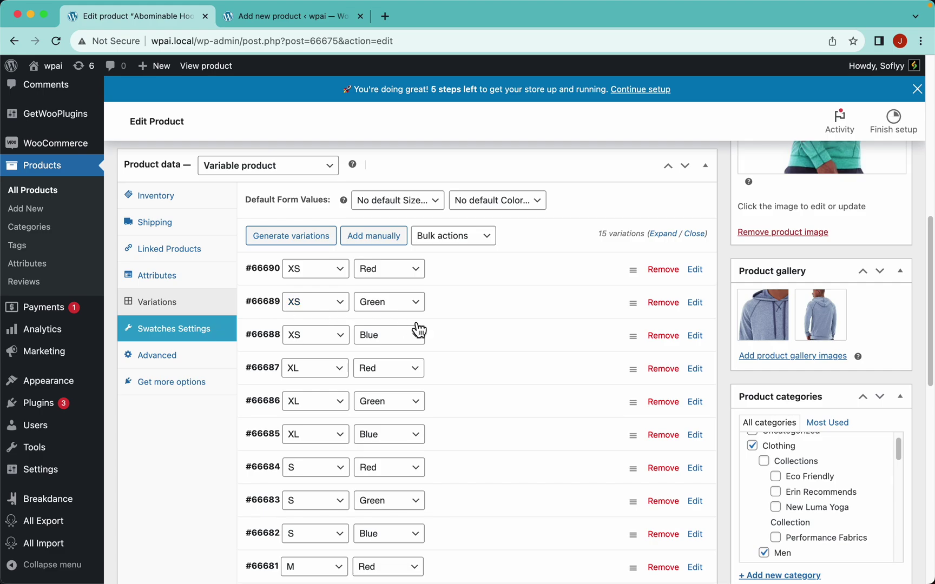
left_click(516, 313)
scroll(464, 401, "down", 5)
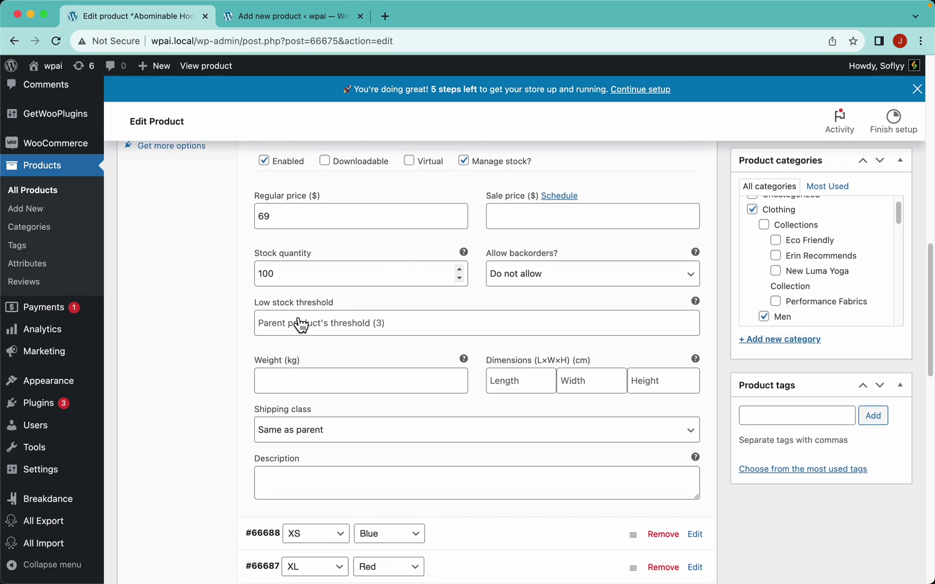
scroll(509, 422, "up", 20)
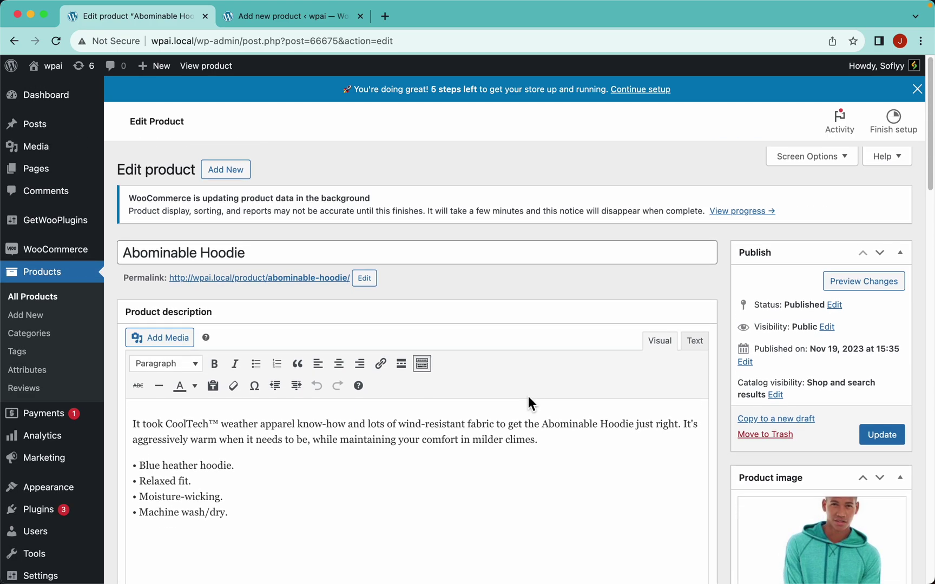
left_click(218, 73)
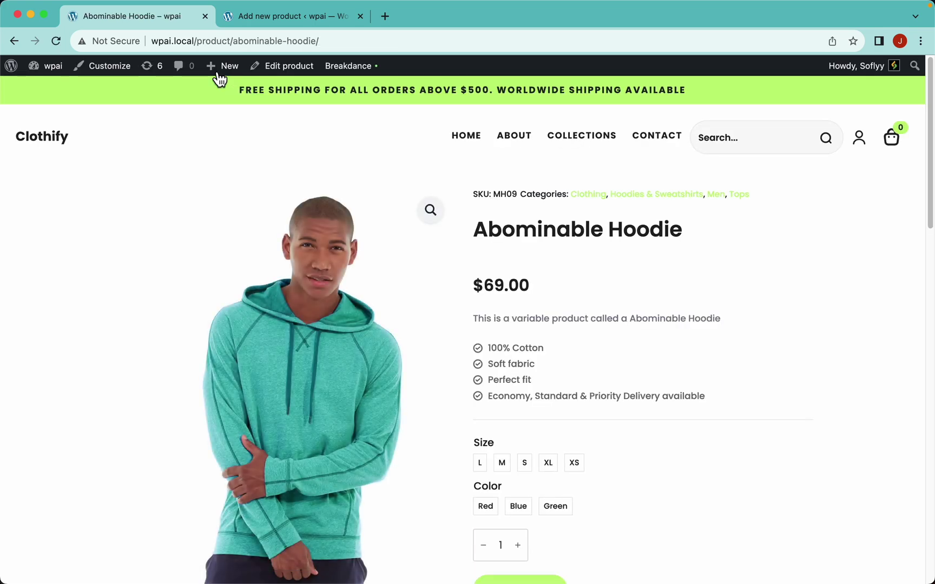